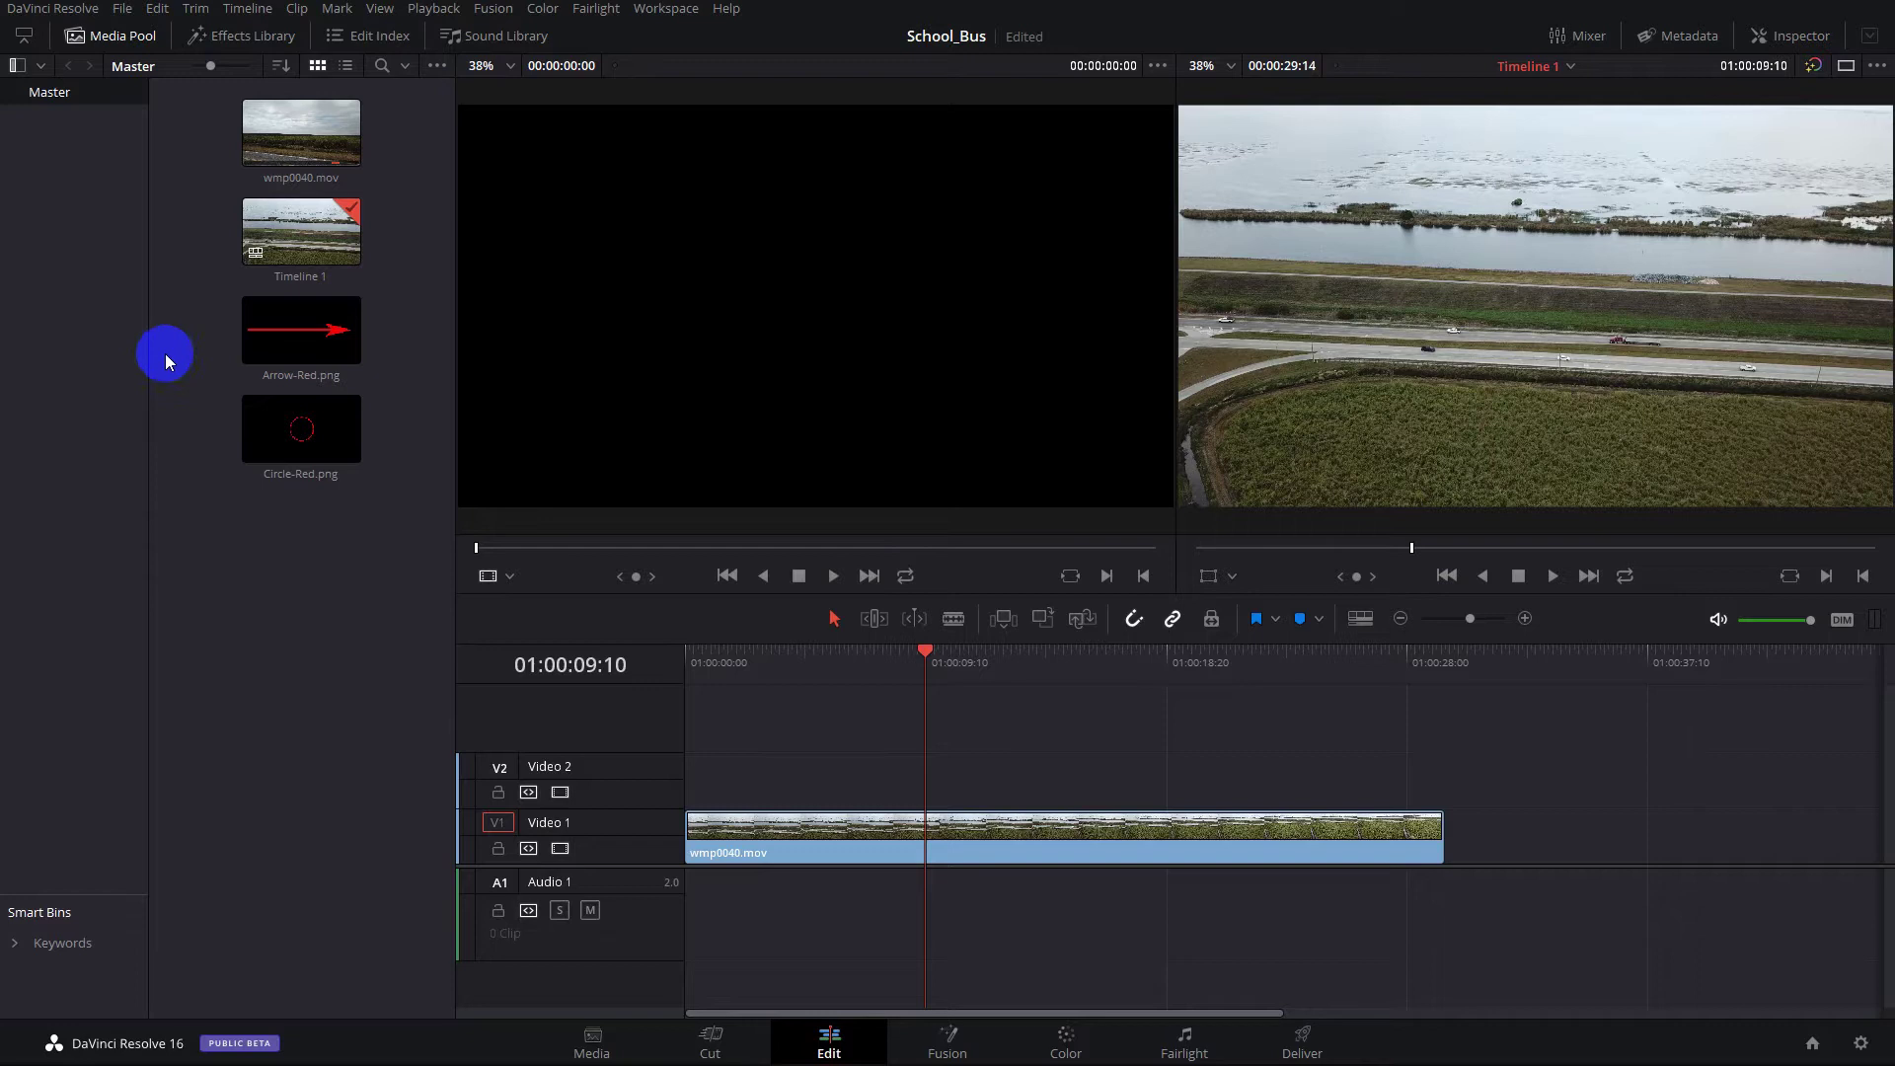
# Preview the red arrow and circle PNGs, then place Arrow-Red.png on V2 above the drone clip at the playhead
pyautogui.click(264, 336)
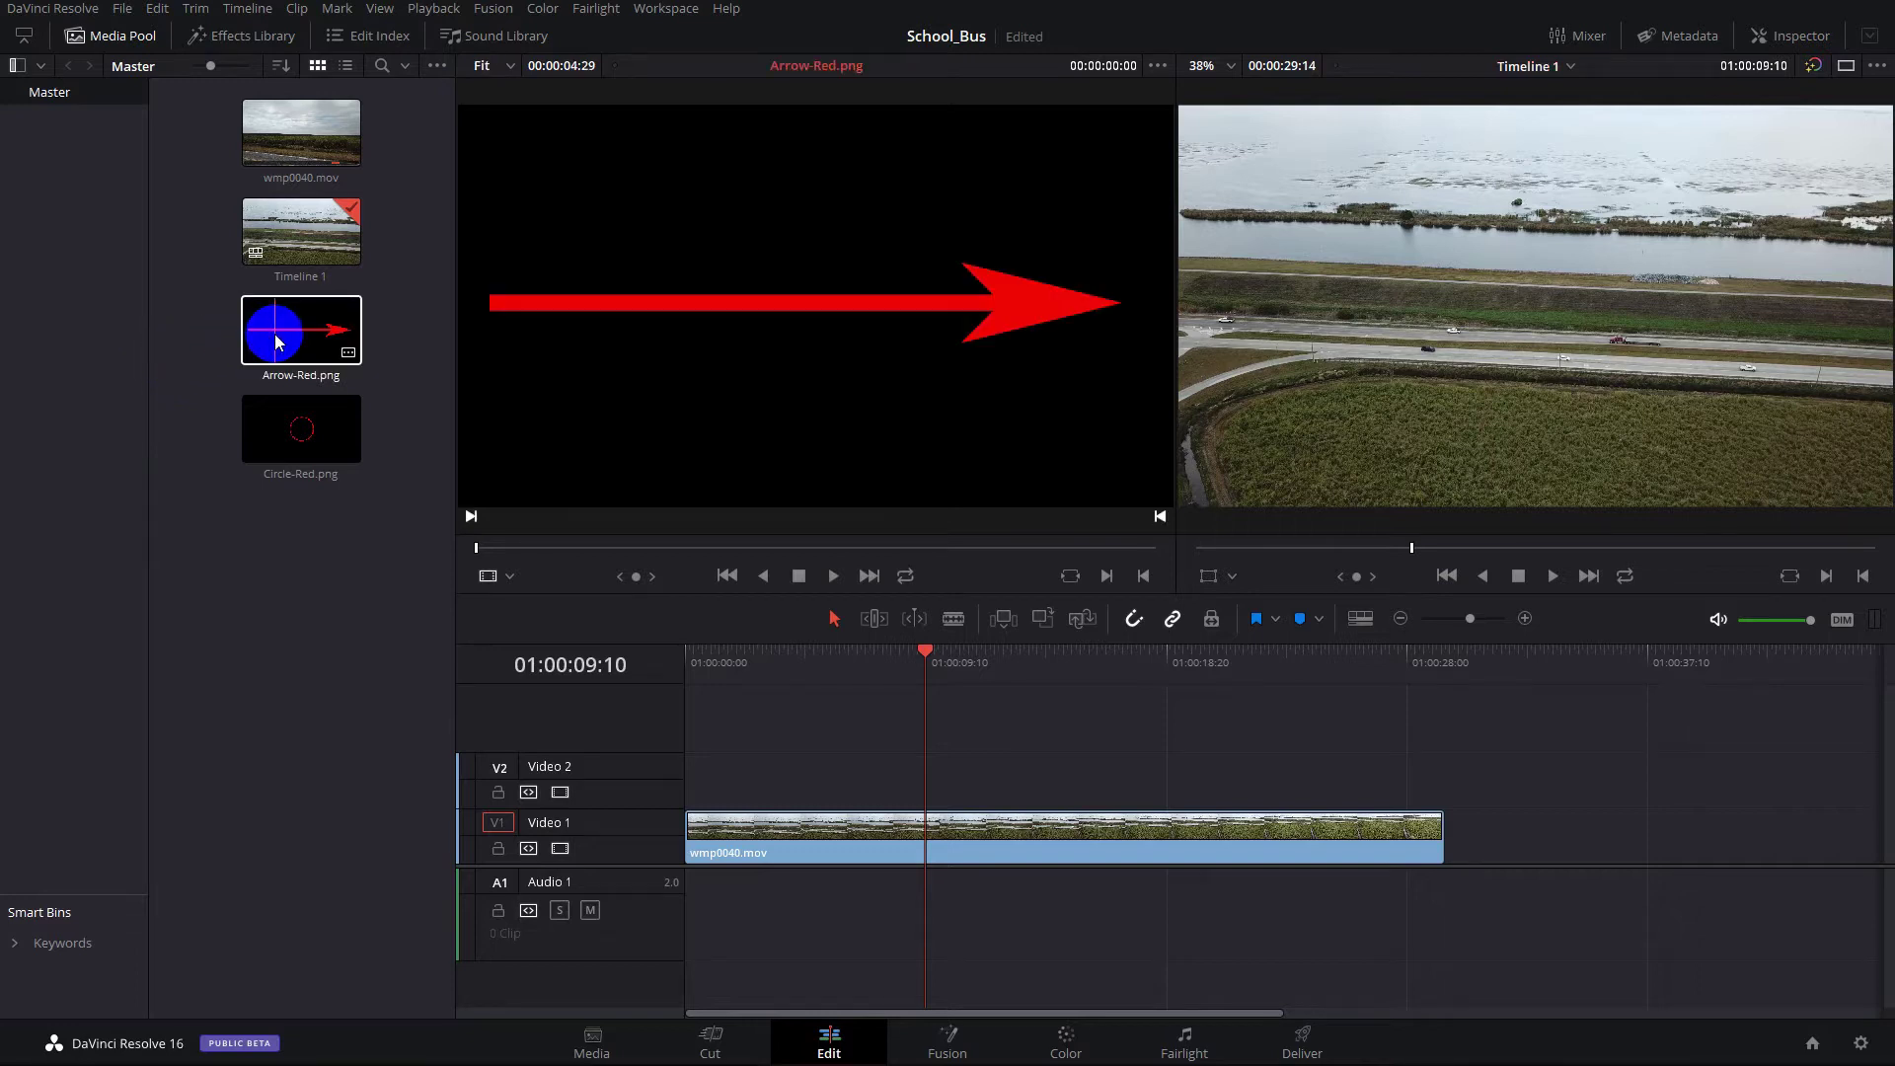
pyautogui.click(306, 426)
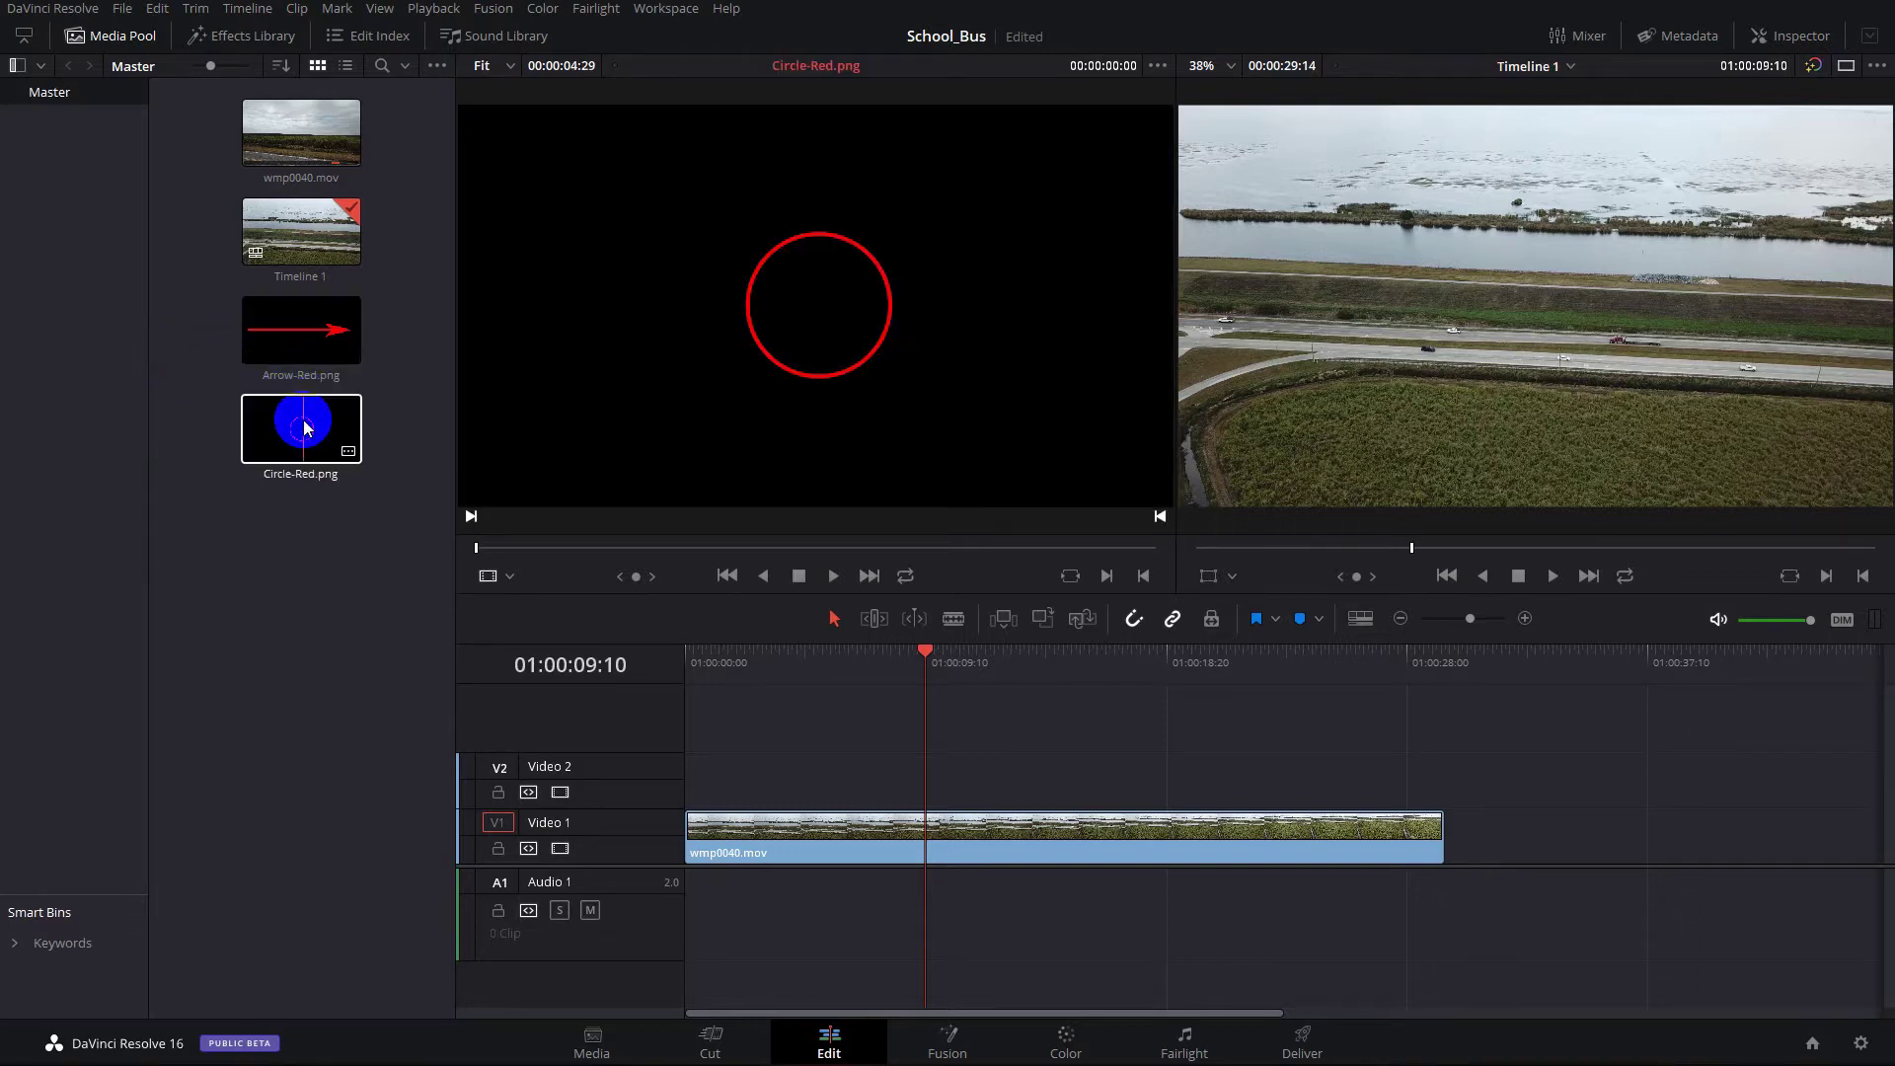
pyautogui.click(322, 525)
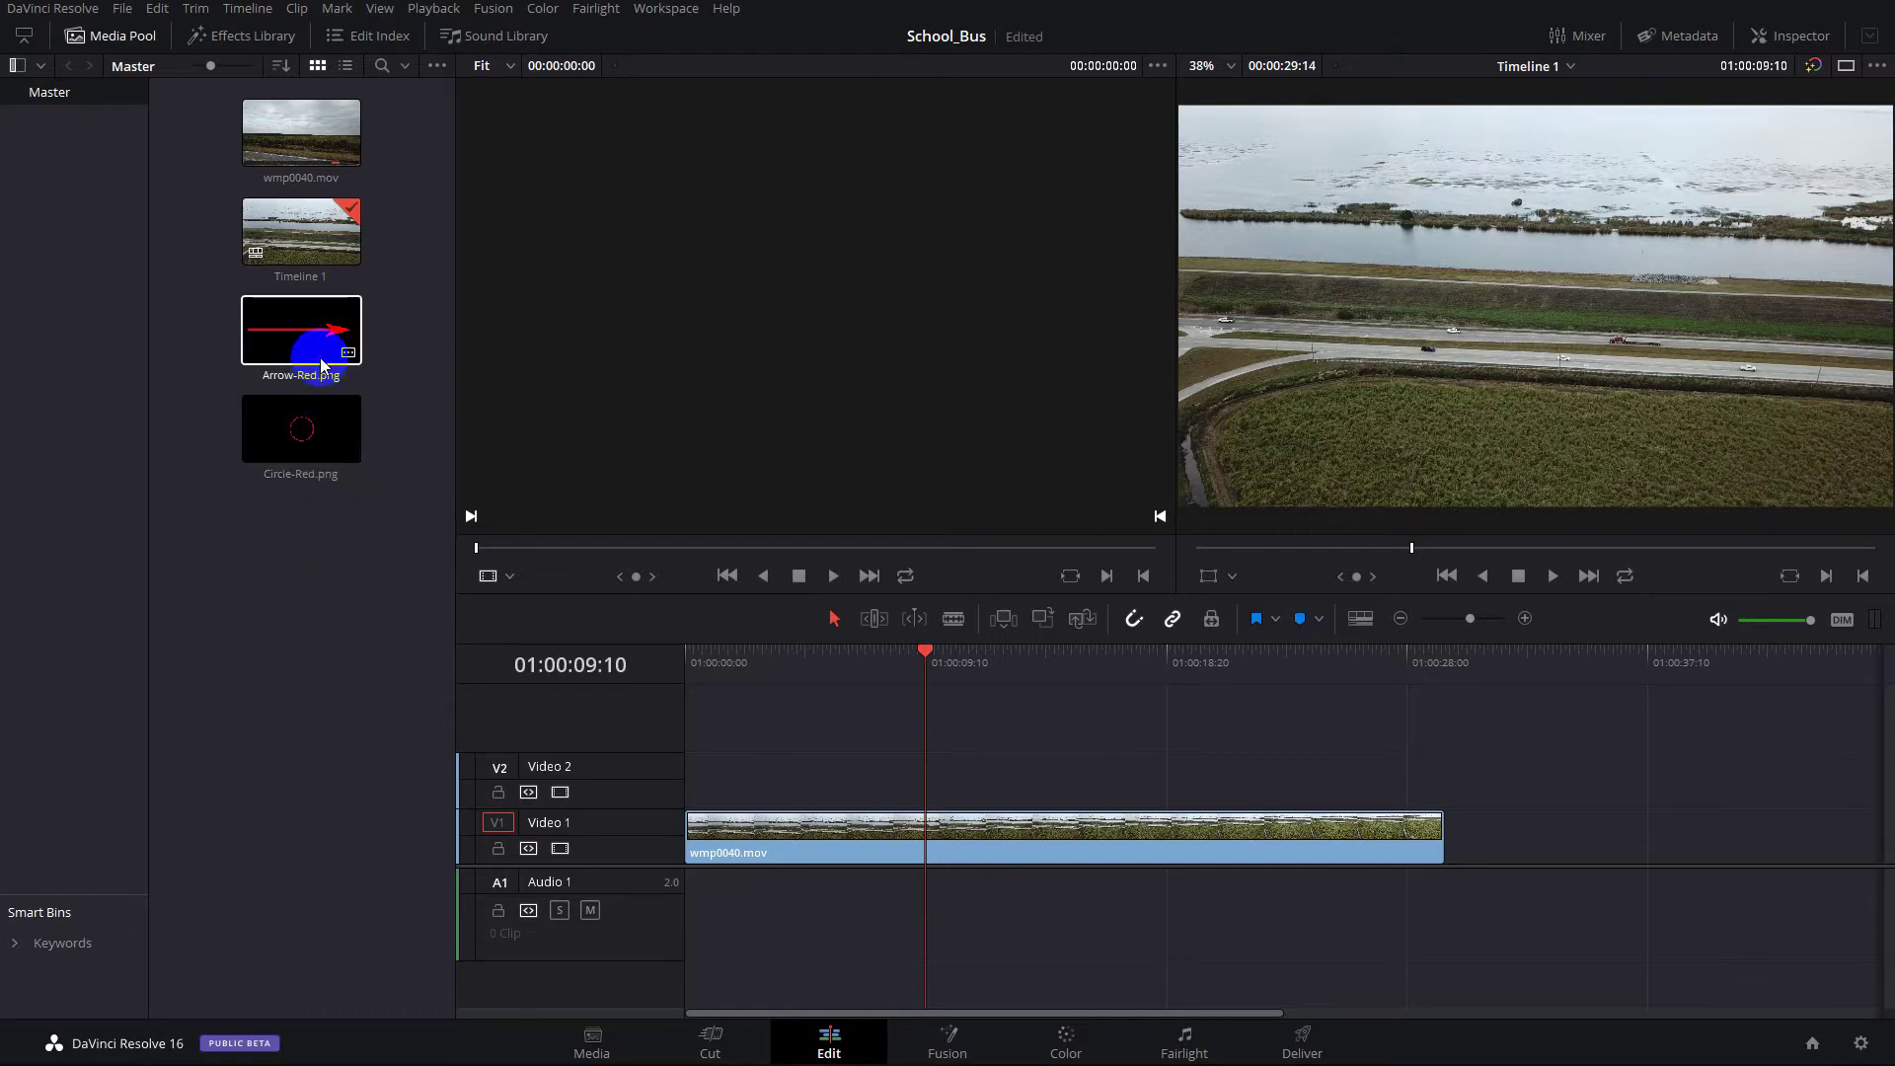
pyautogui.moveTo(306, 343); pyautogui.dragTo(914, 777)
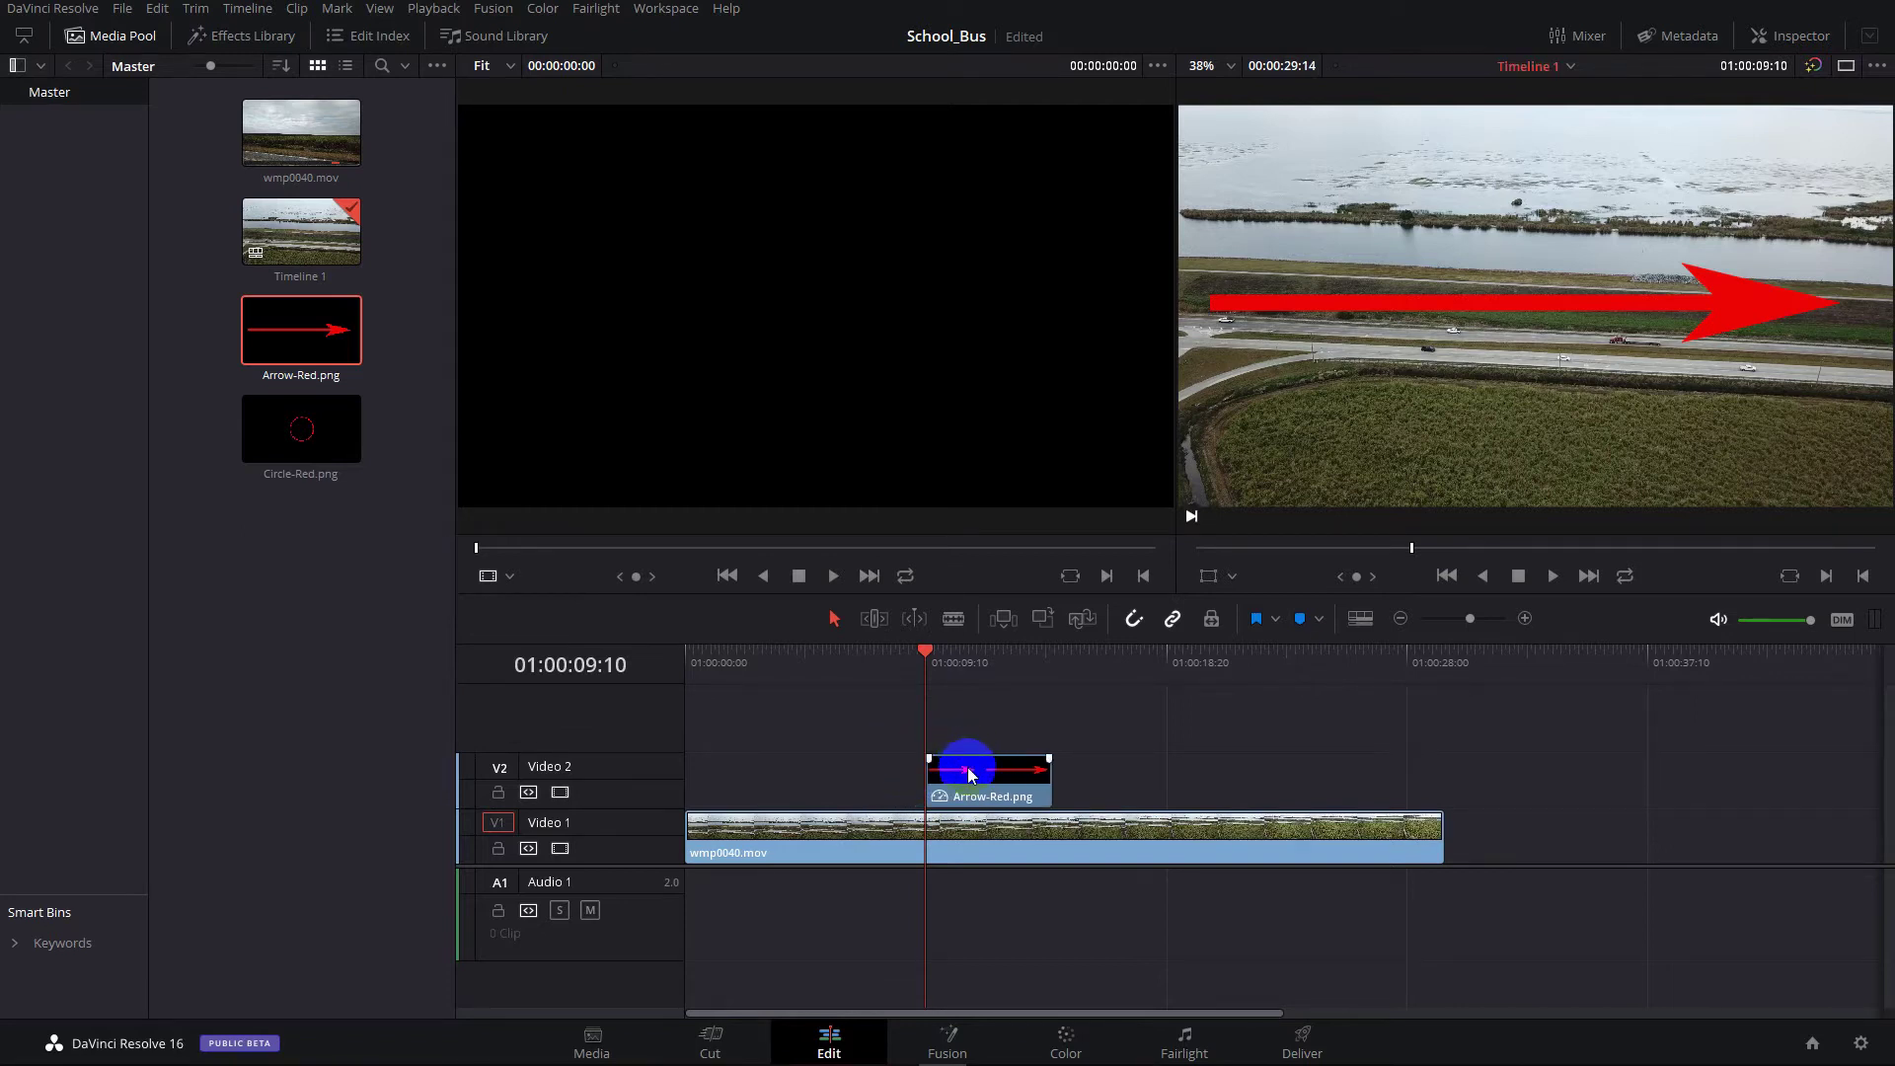
pyautogui.moveTo(1343, 355)
pyautogui.mouseDown()
pyautogui.moveTo(1325, 385)
pyautogui.moveTo(1342, 381)
pyautogui.mouseUp()
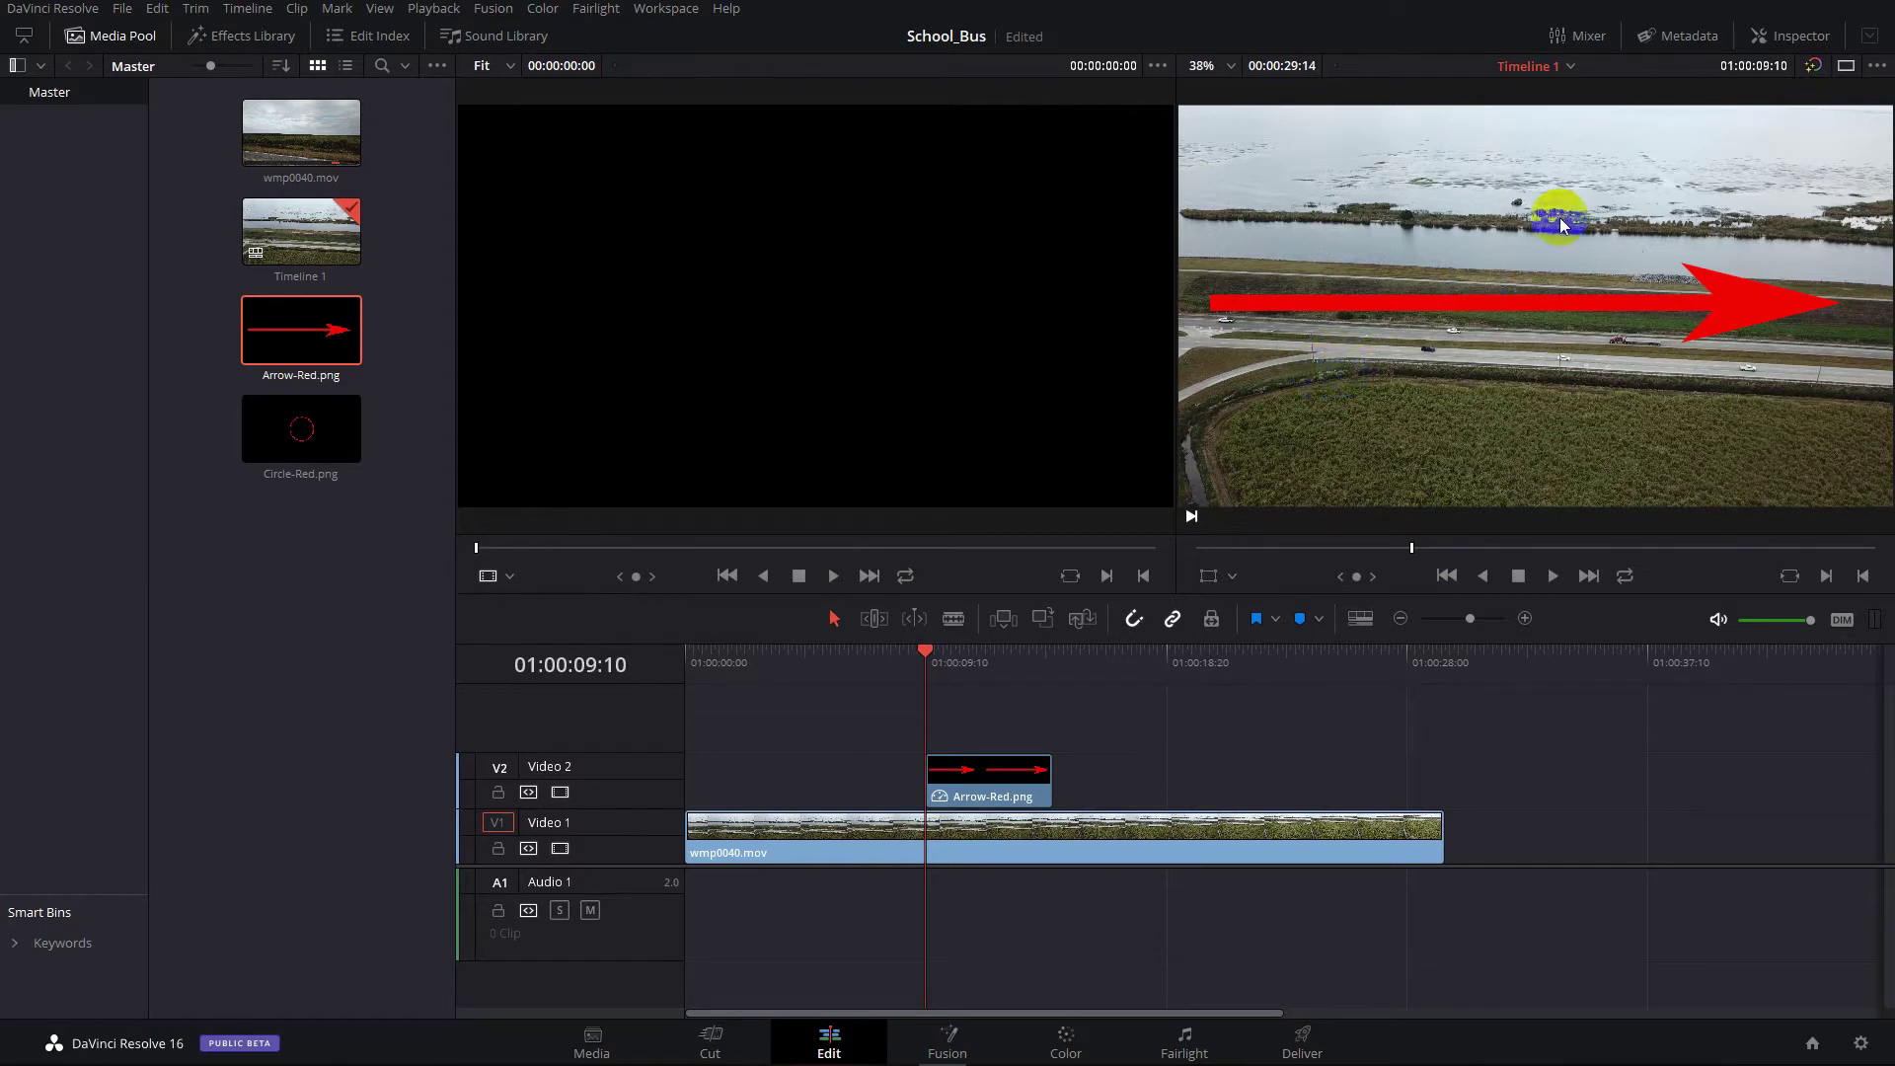
# Scale the red arrow to 0.200 zoom, rotate it 103.300° and move it to X 272, Y -280
pyautogui.click(1786, 38)
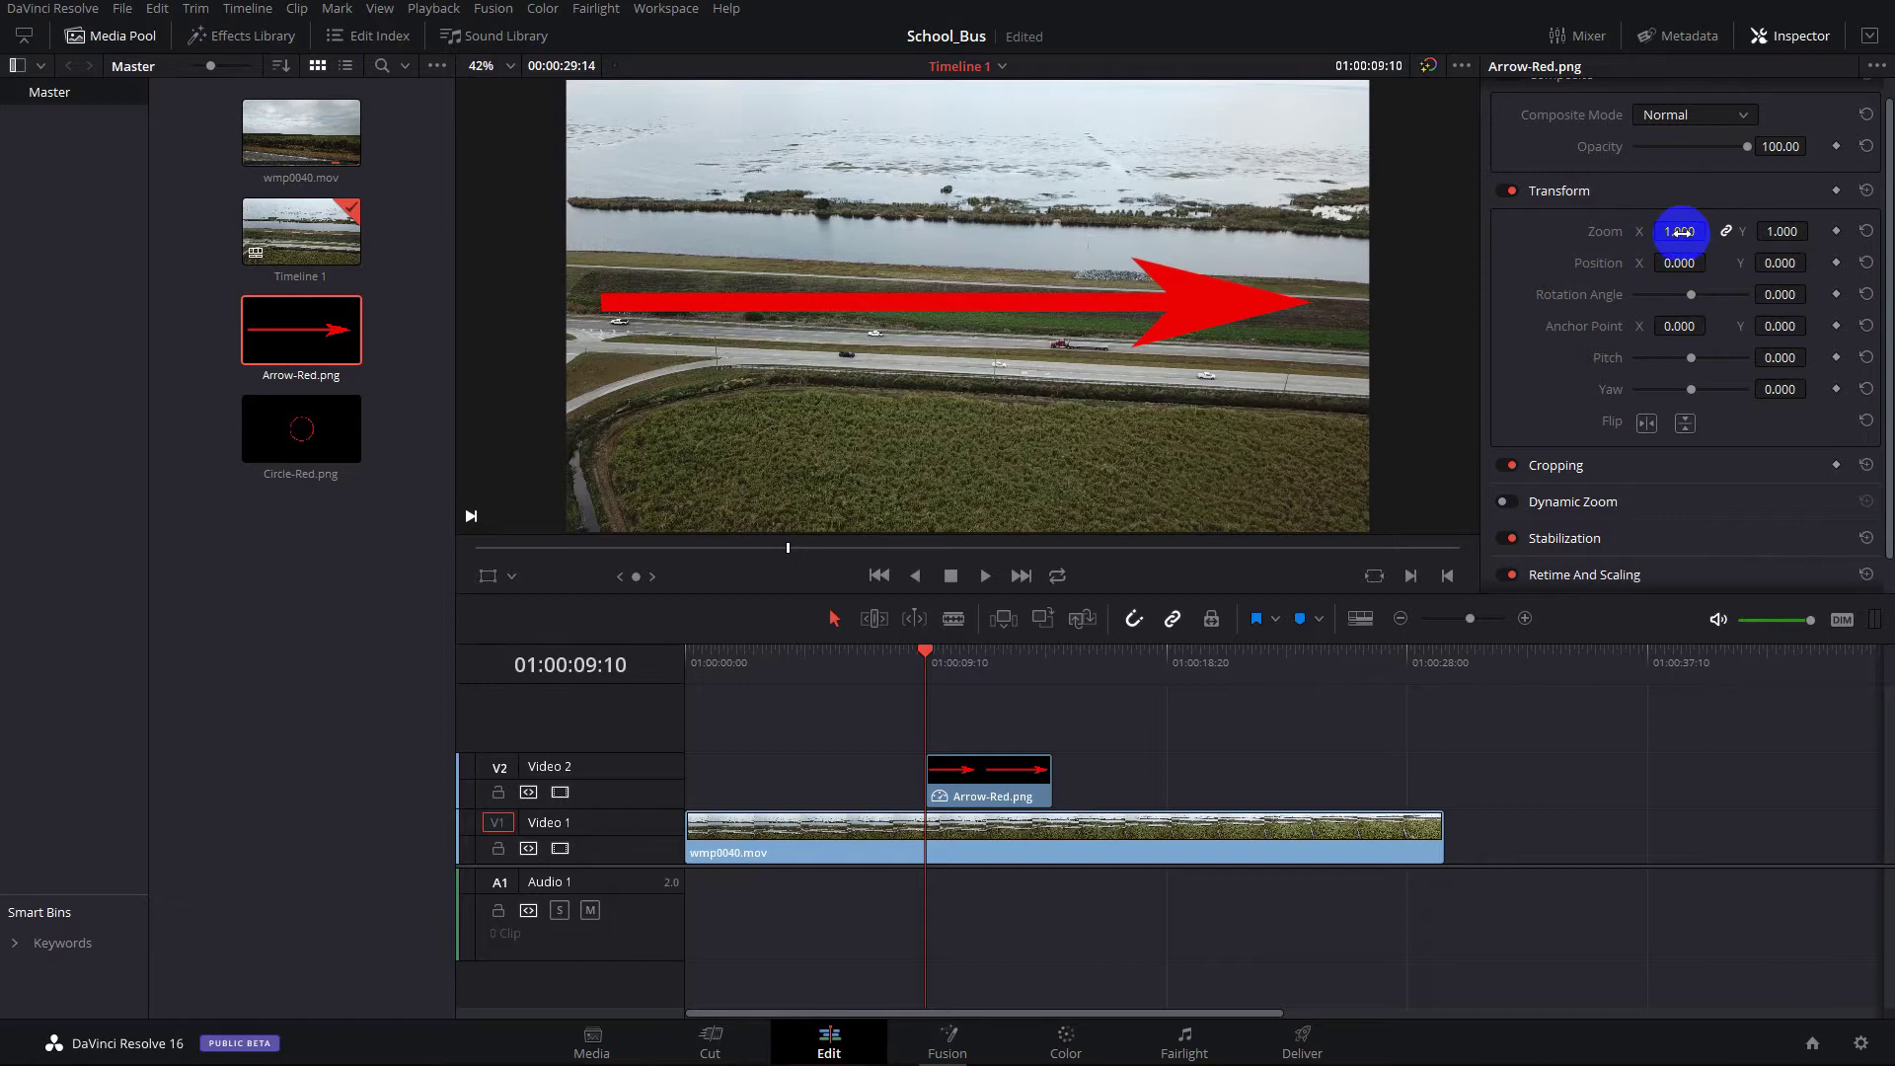
pyautogui.moveTo(1681, 232); pyautogui.dragTo(1604, 257)
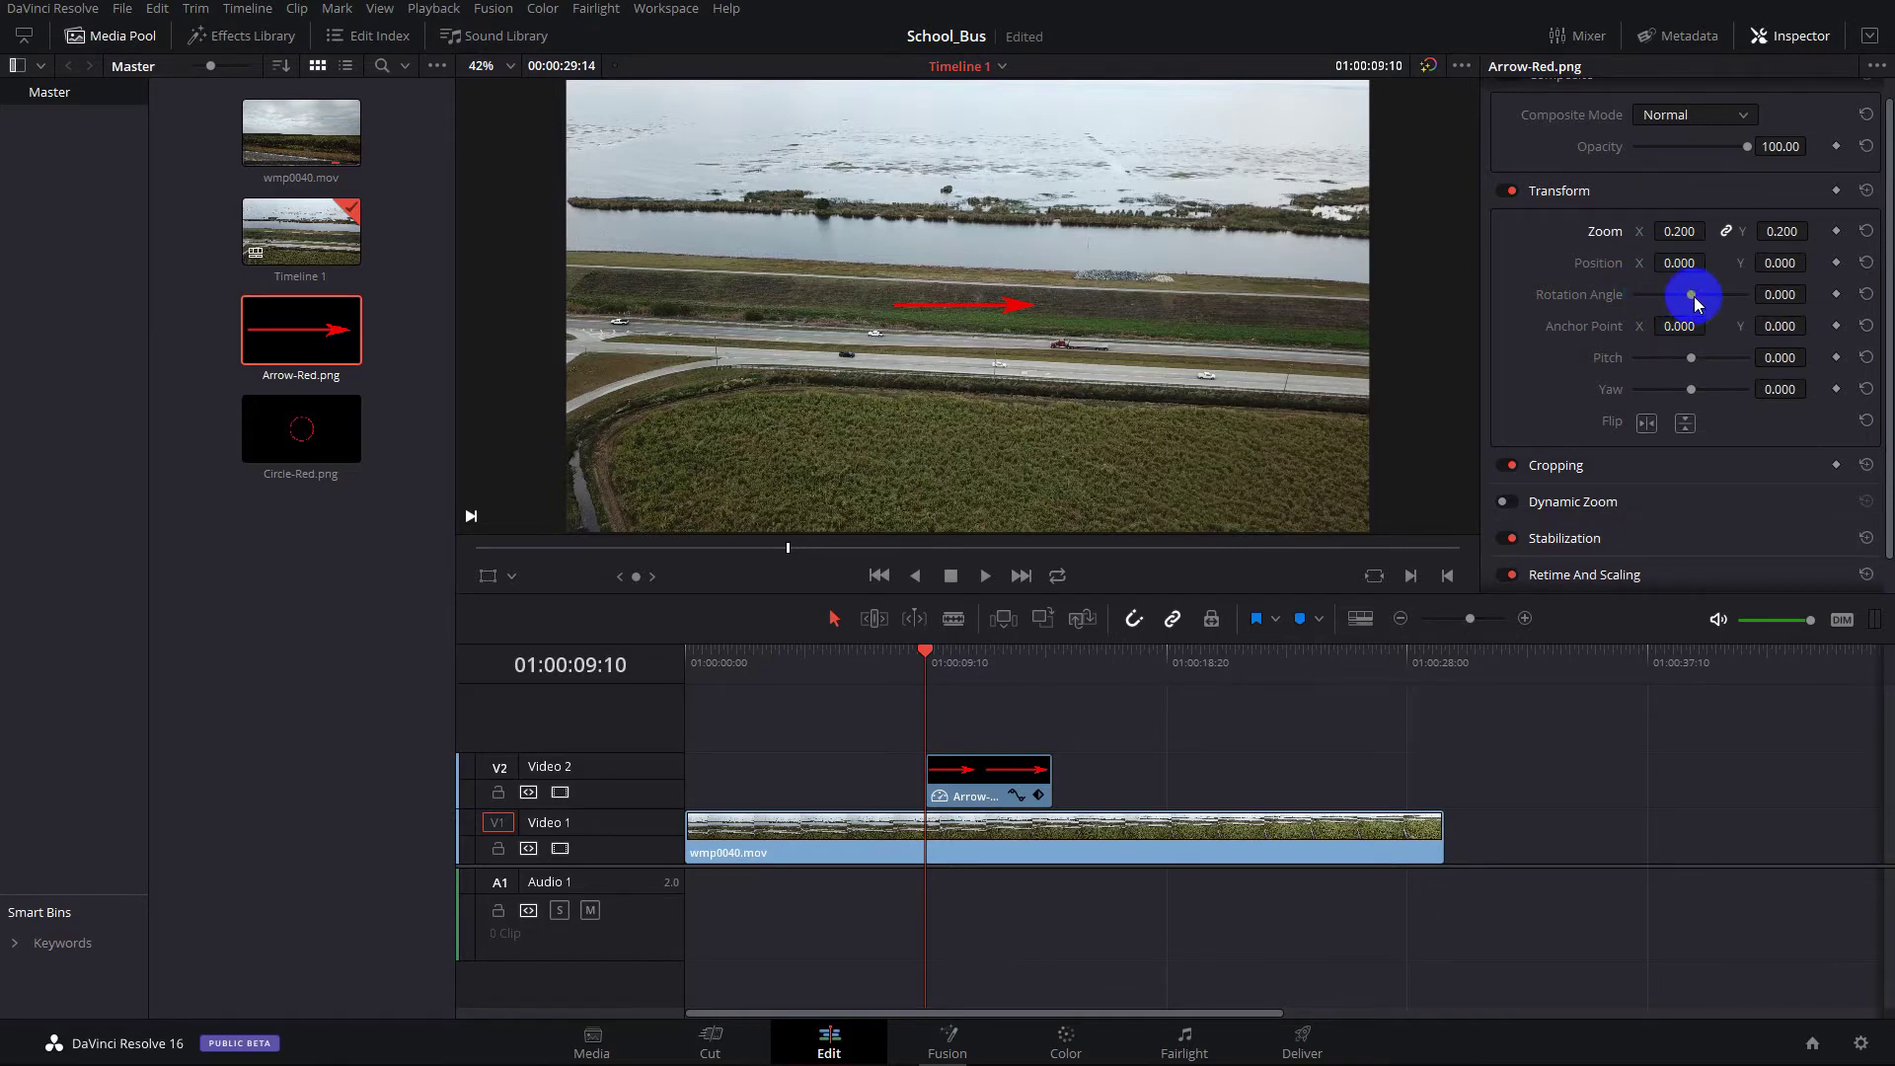
pyautogui.moveTo(1696, 296); pyautogui.dragTo(1711, 293)
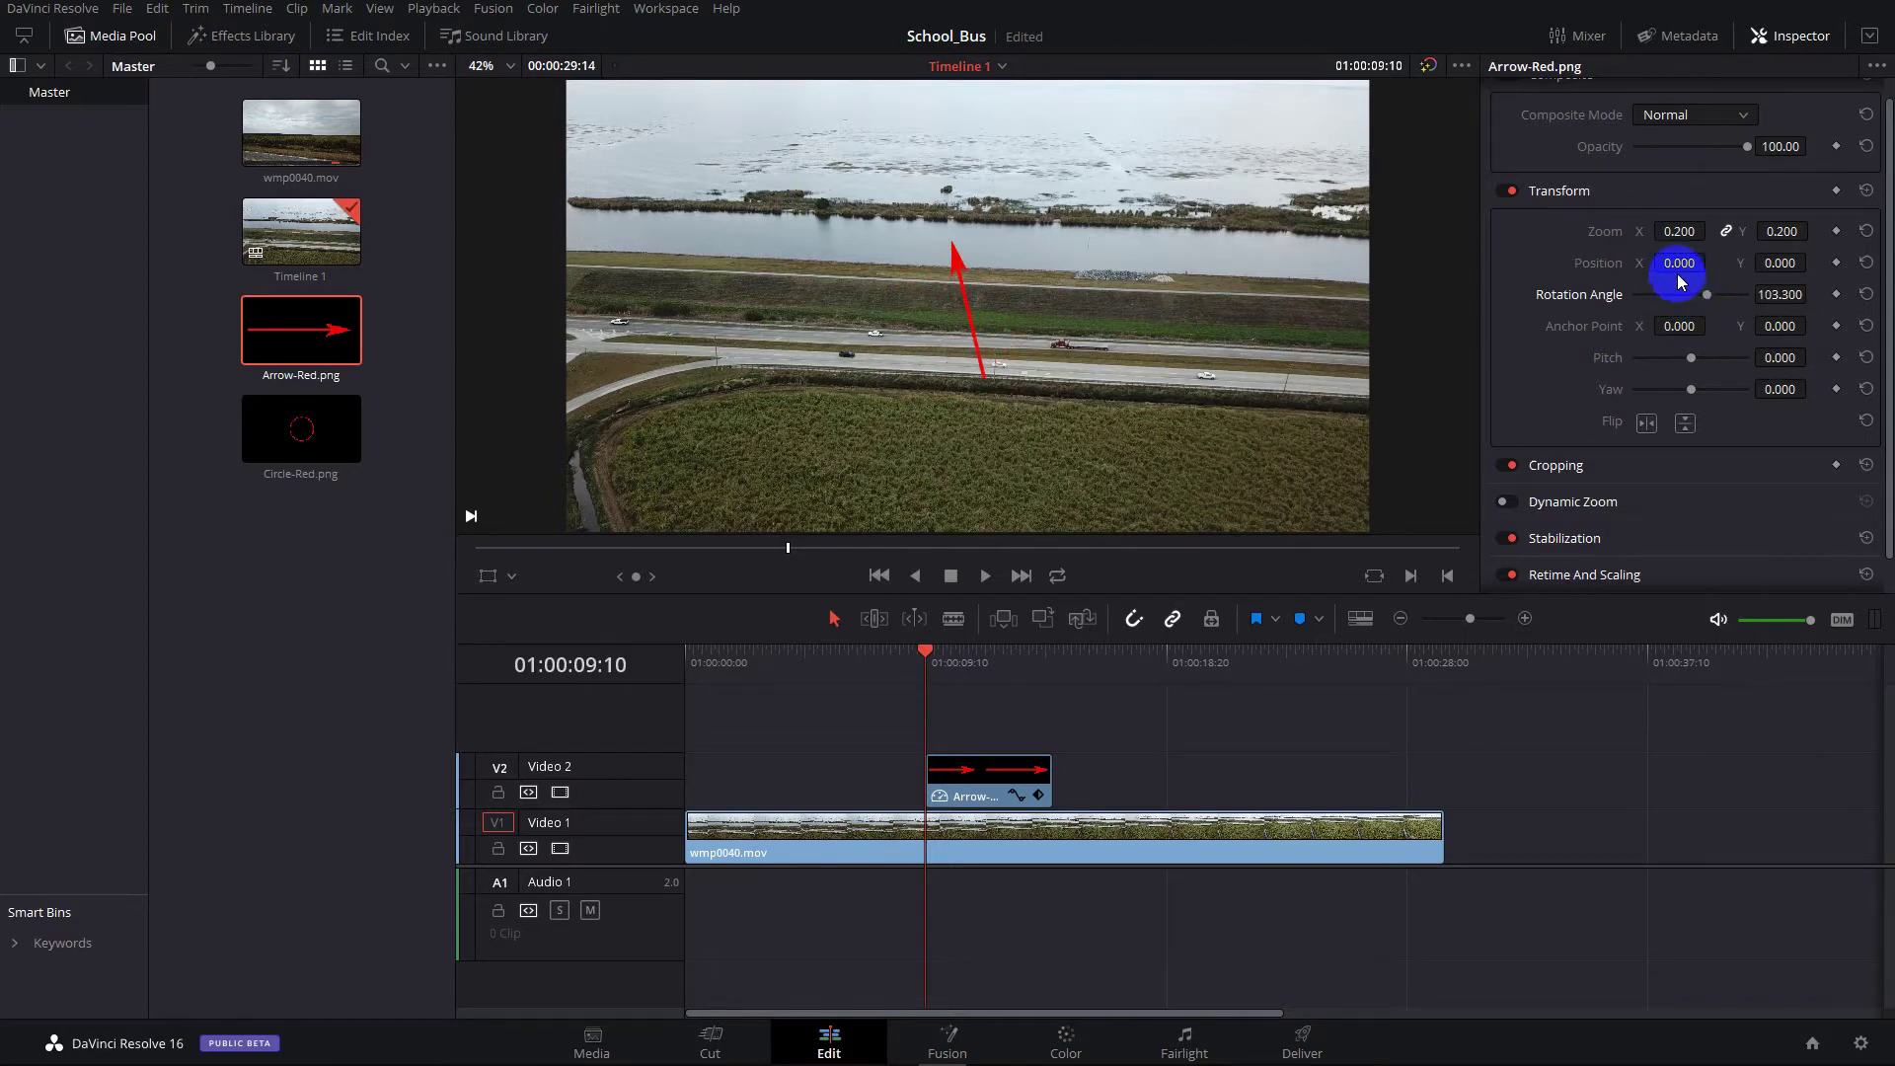
pyautogui.moveTo(1693, 259); pyautogui.dragTo(1506, 357)
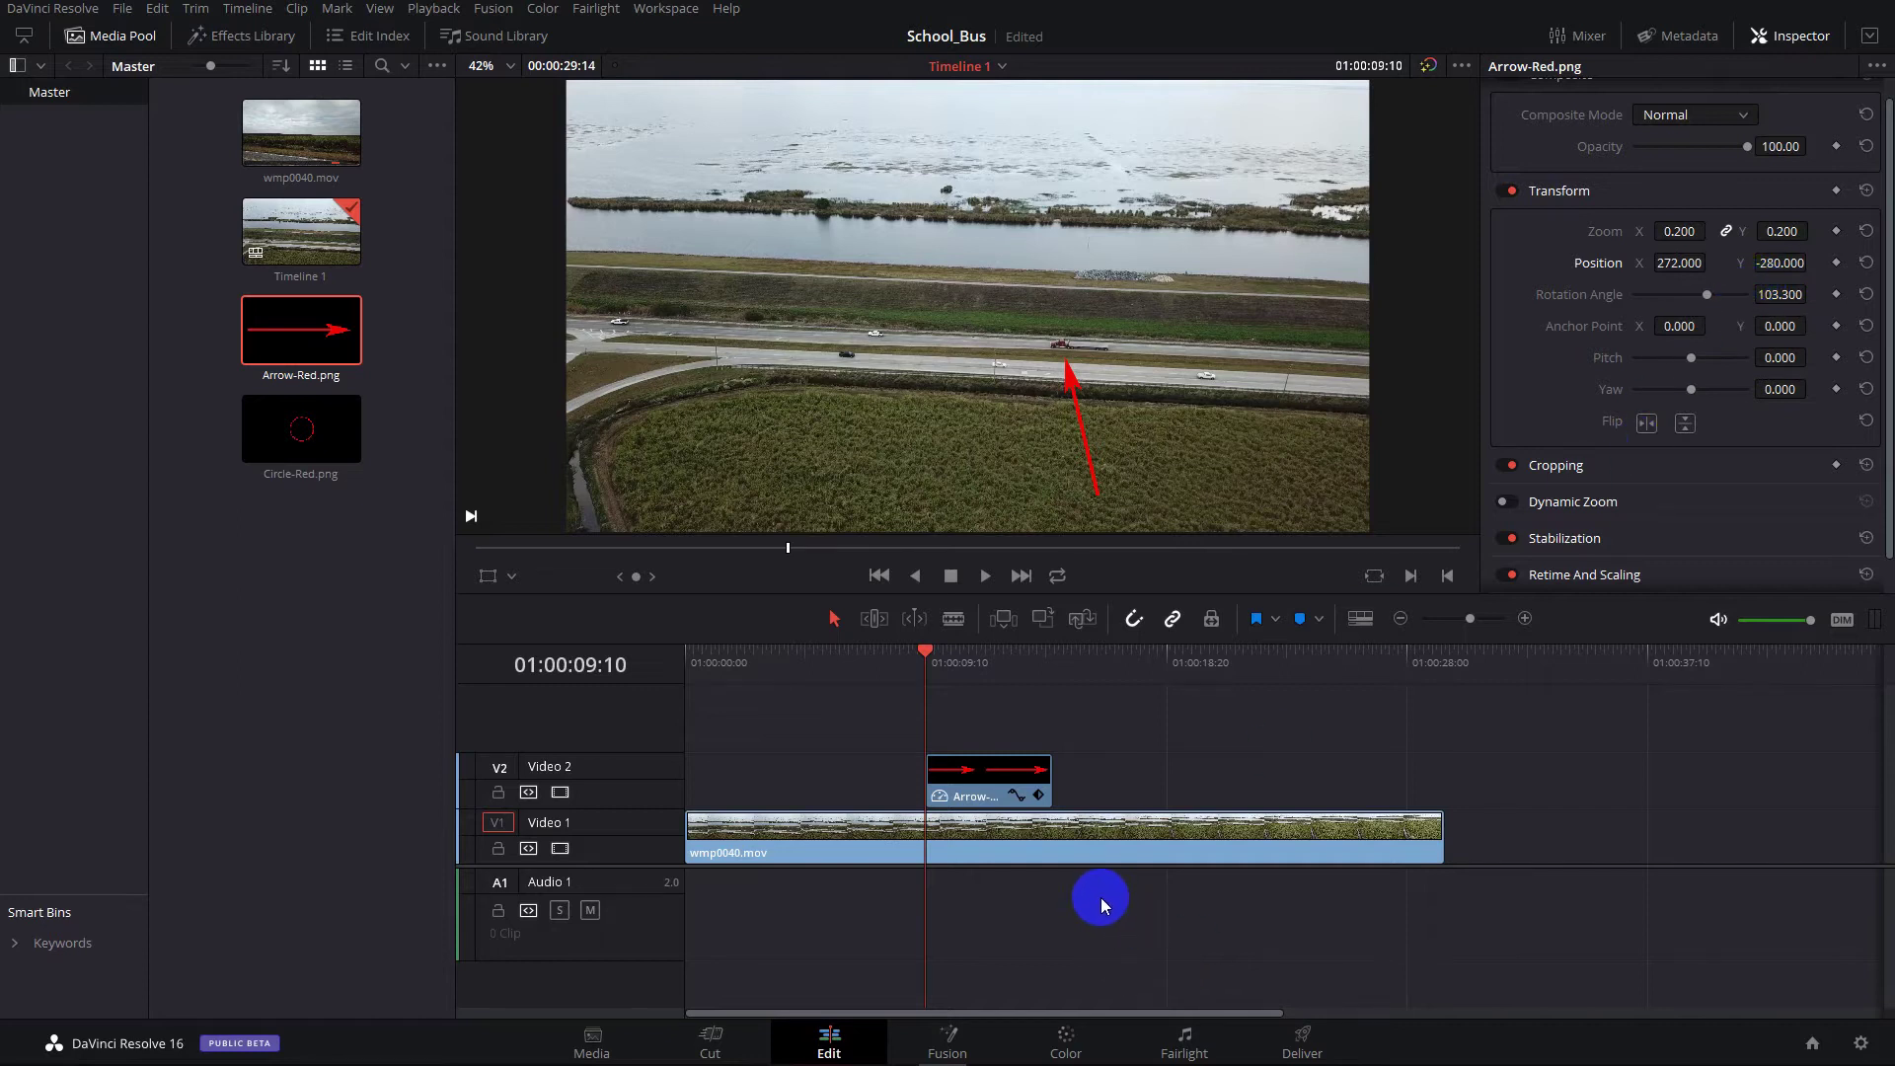
# Delete the arrow clip and place Circle-Red.png on V2 starting at 01:00:13:25
pyautogui.click(1005, 795)
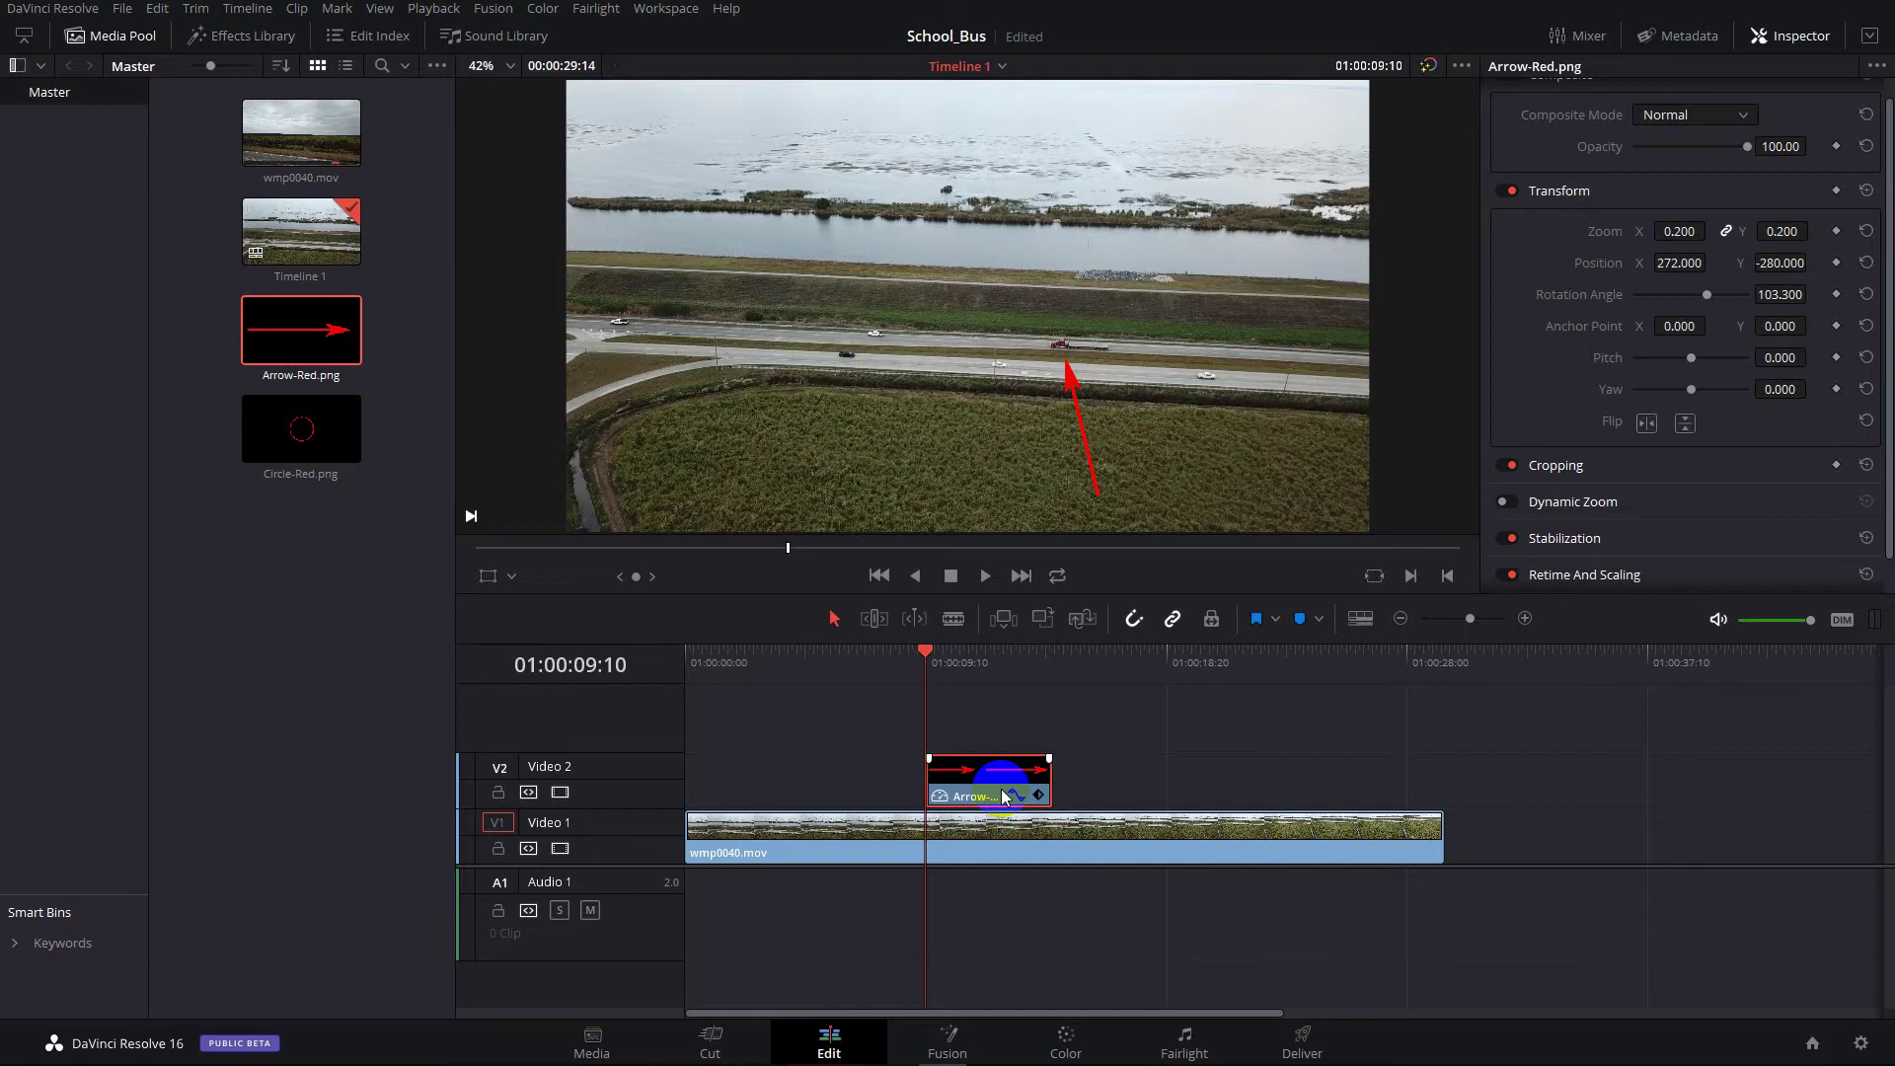
pyautogui.press('Delete')
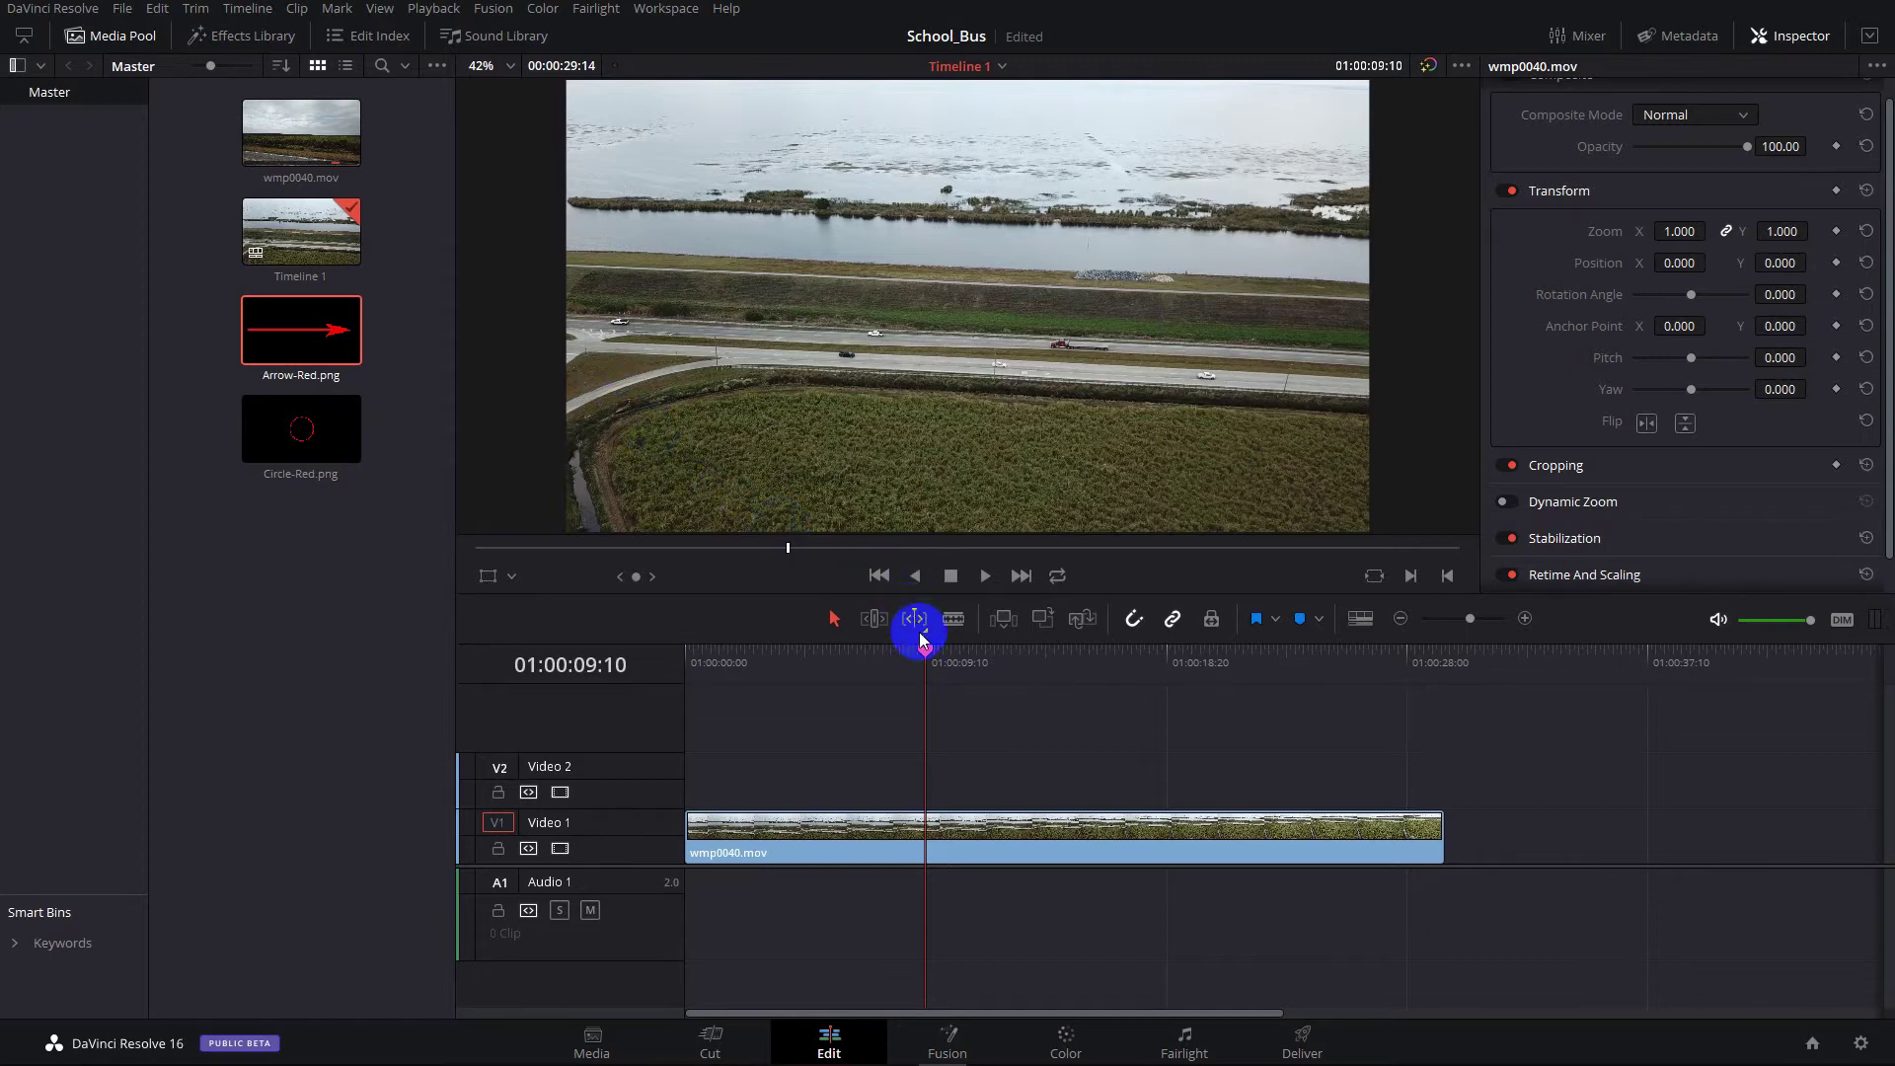
pyautogui.moveTo(930, 647); pyautogui.dragTo(1042, 649)
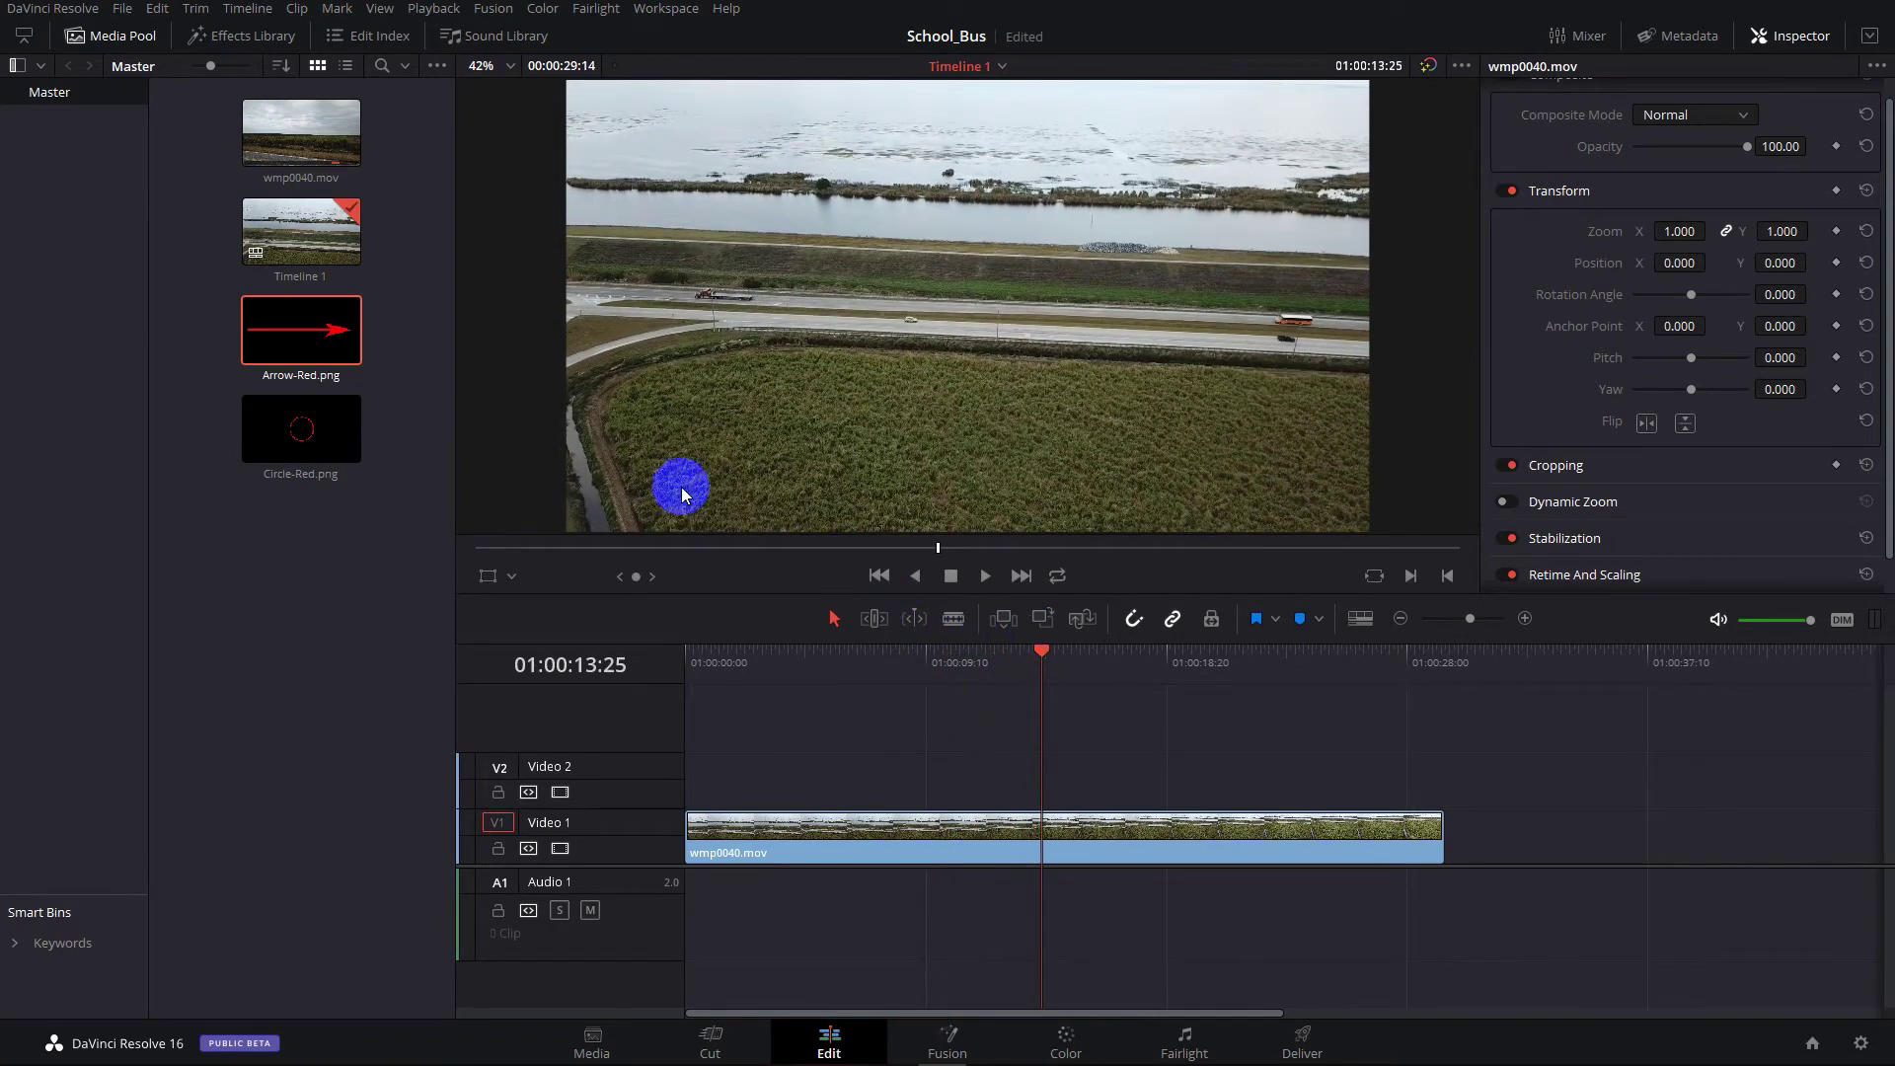
pyautogui.moveTo(306, 431); pyautogui.dragTo(1027, 795)
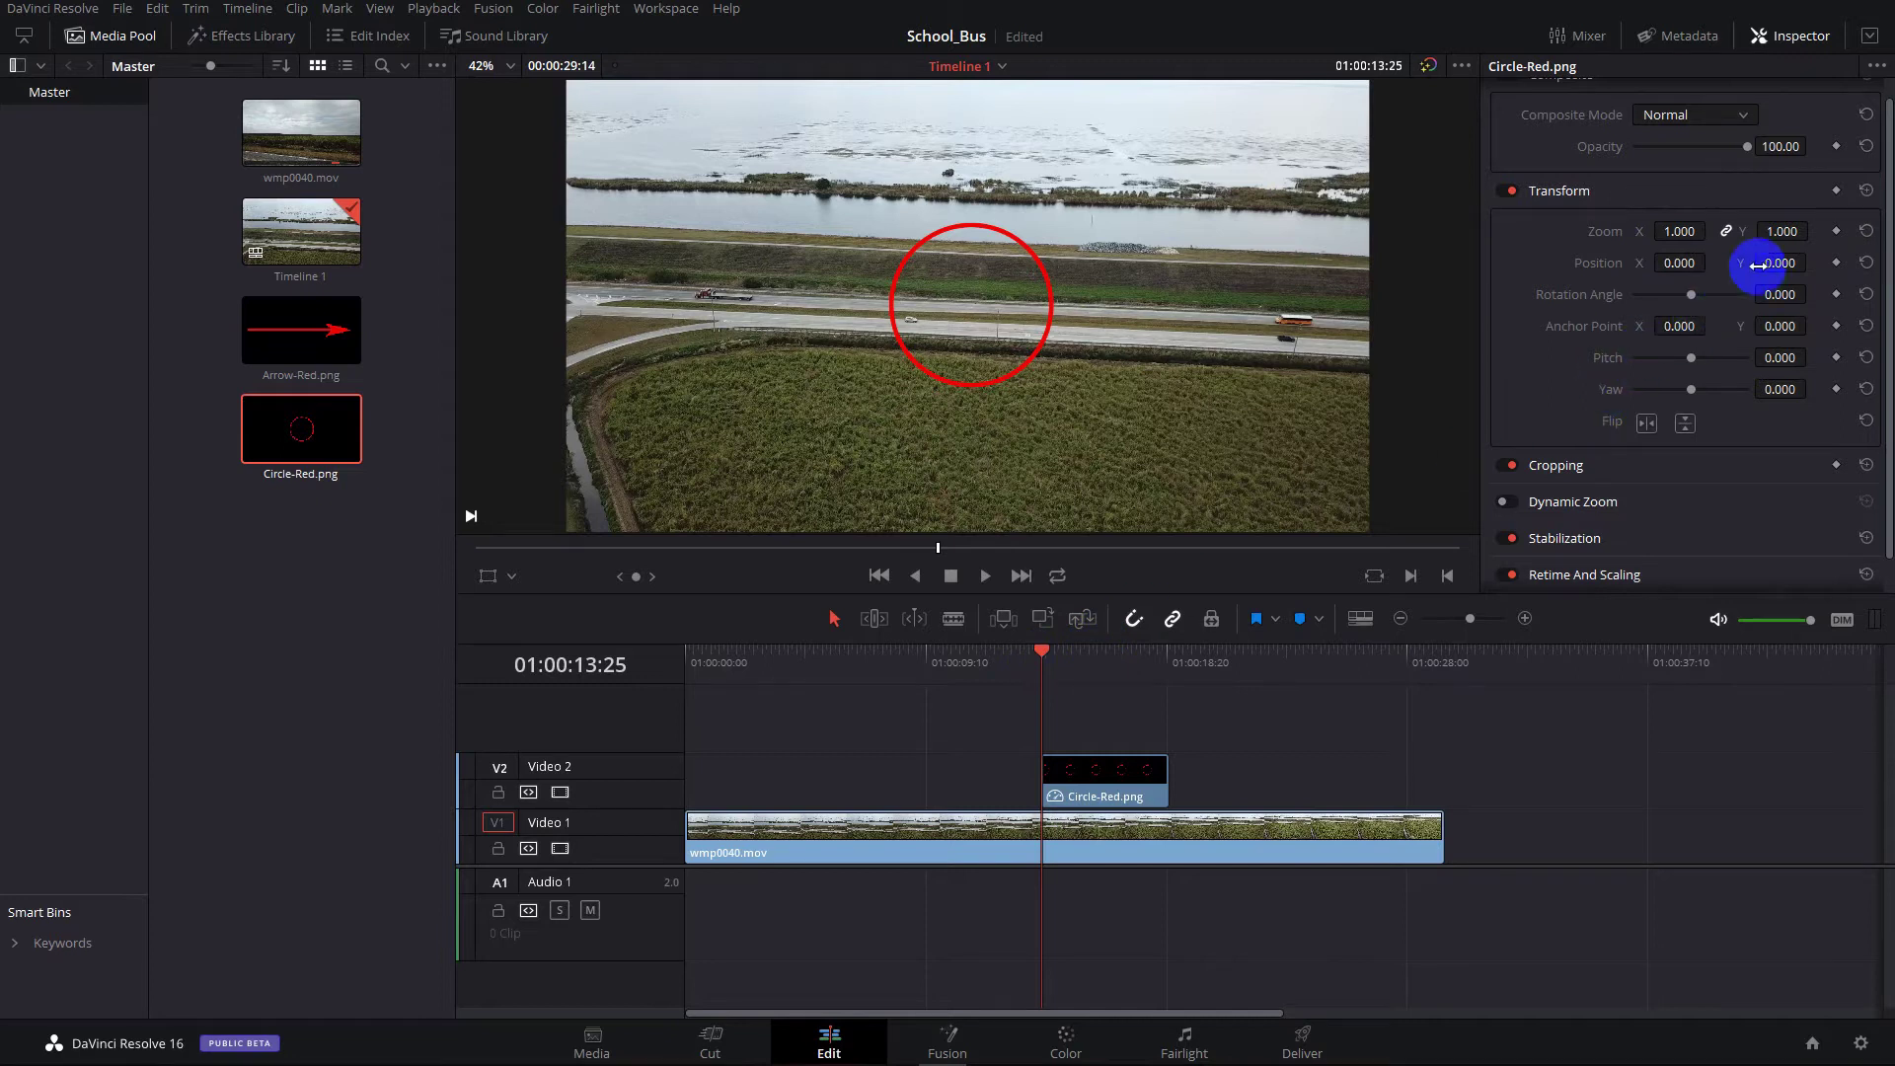
# Add a Zoom keyframe, squash the circle to zoom 0.890 by 0.650, and add a Position keyframe
pyautogui.click(1835, 233)
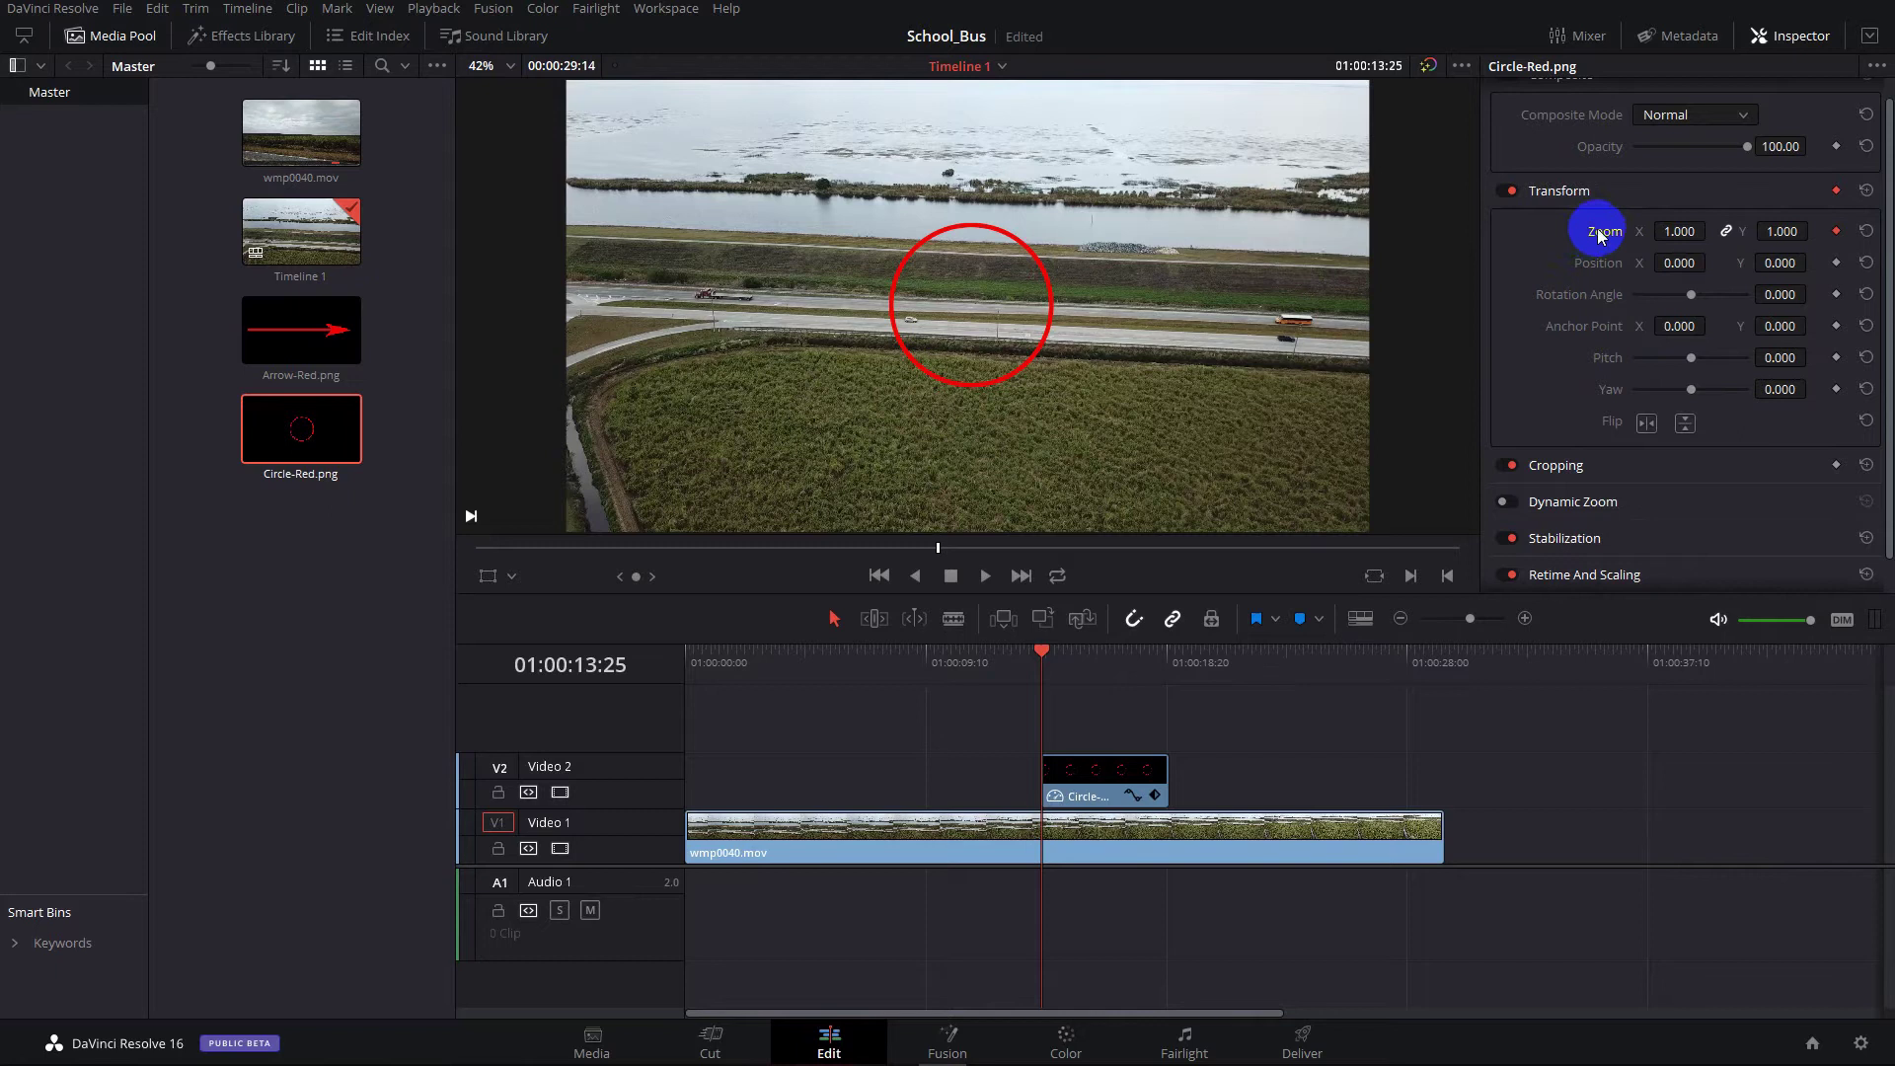
pyautogui.moveTo(1660, 226); pyautogui.dragTo(1684, 238)
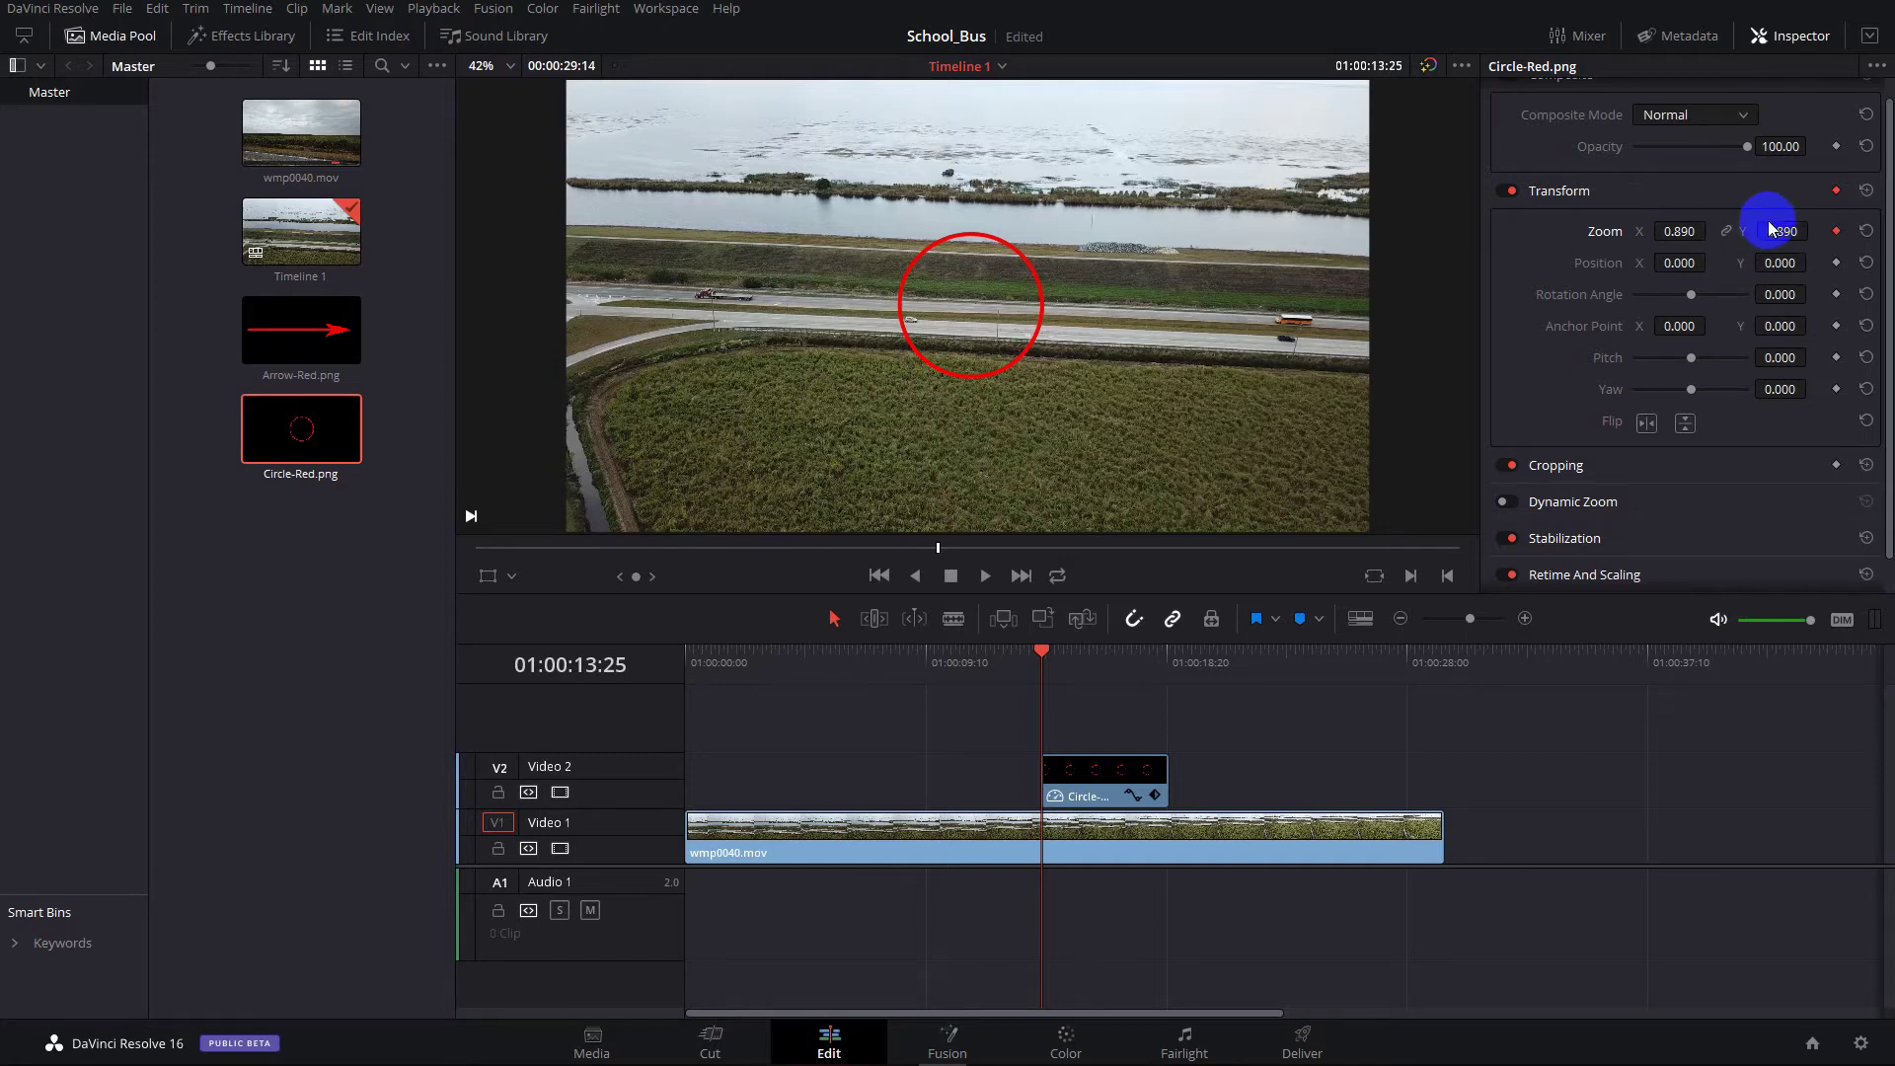
pyautogui.moveTo(1782, 231); pyautogui.dragTo(1681, 281)
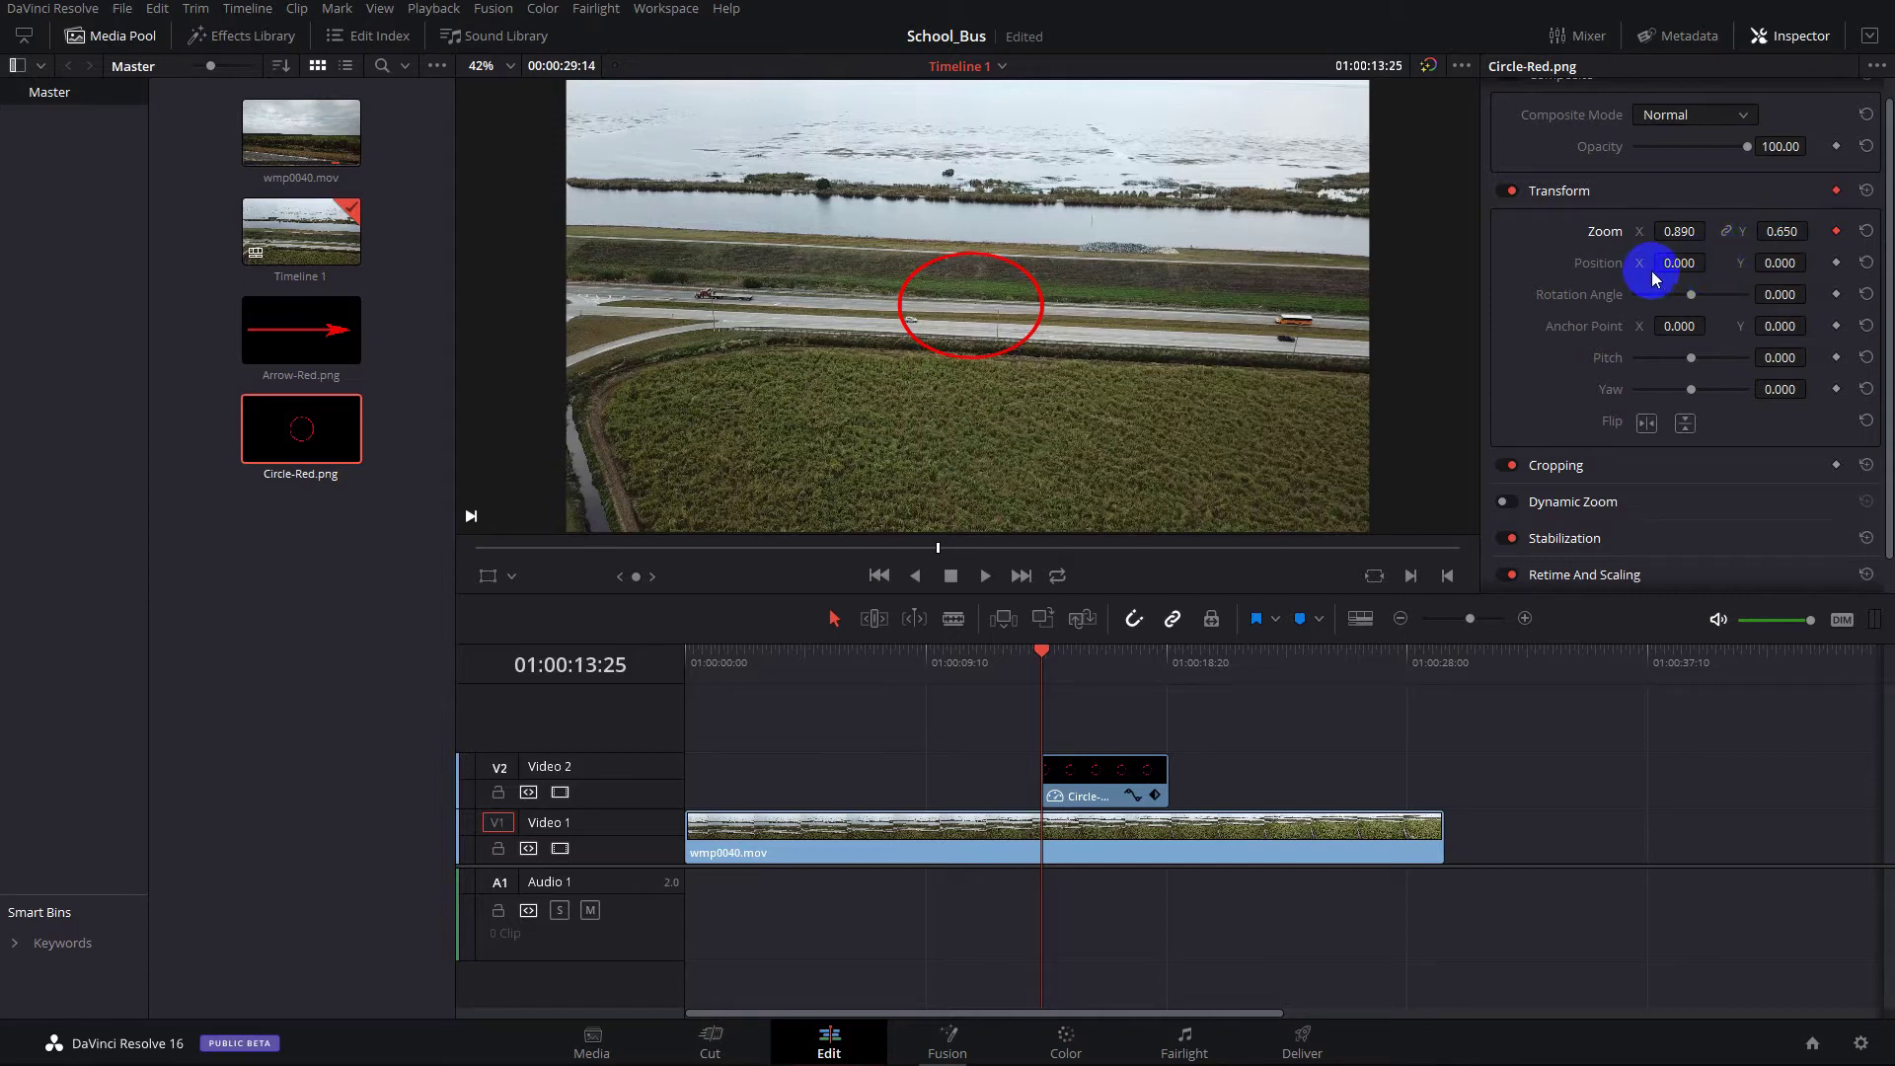
pyautogui.click(1836, 263)
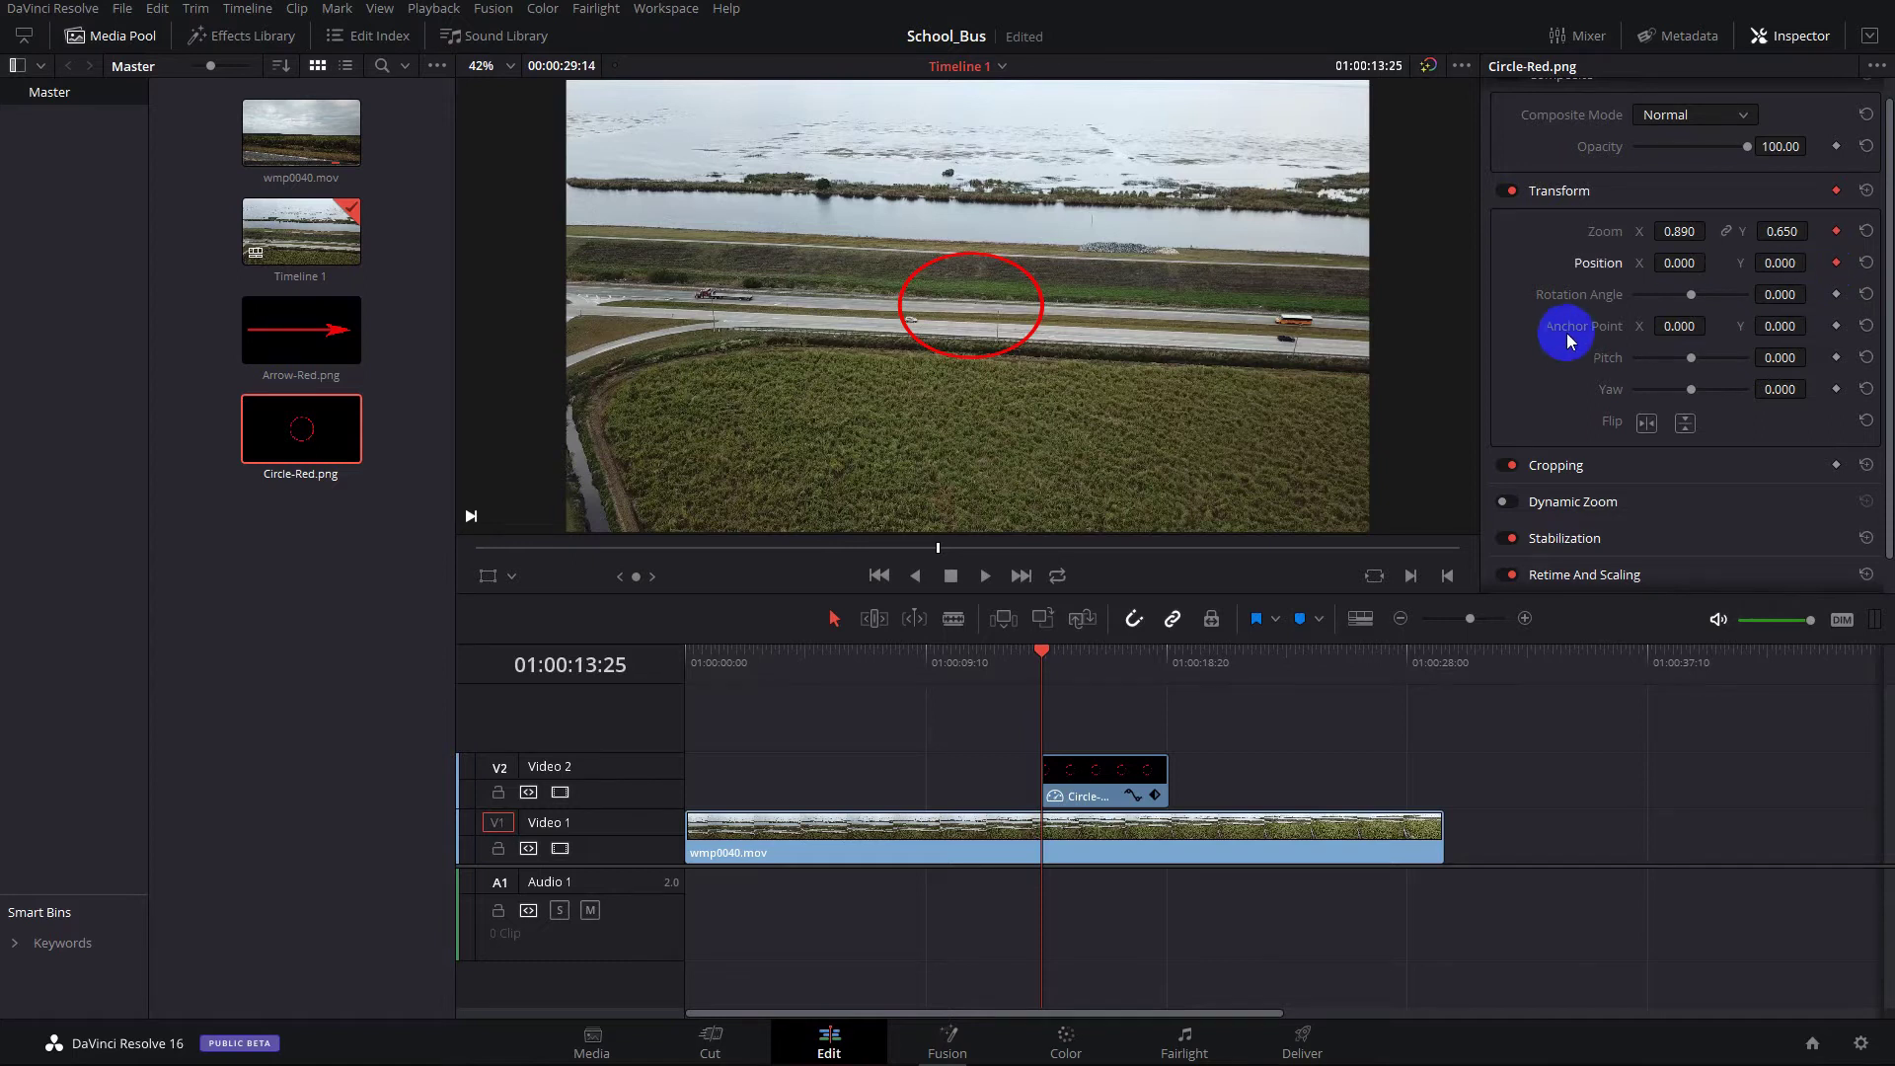
pyautogui.scroll(-1, 1159, 381)
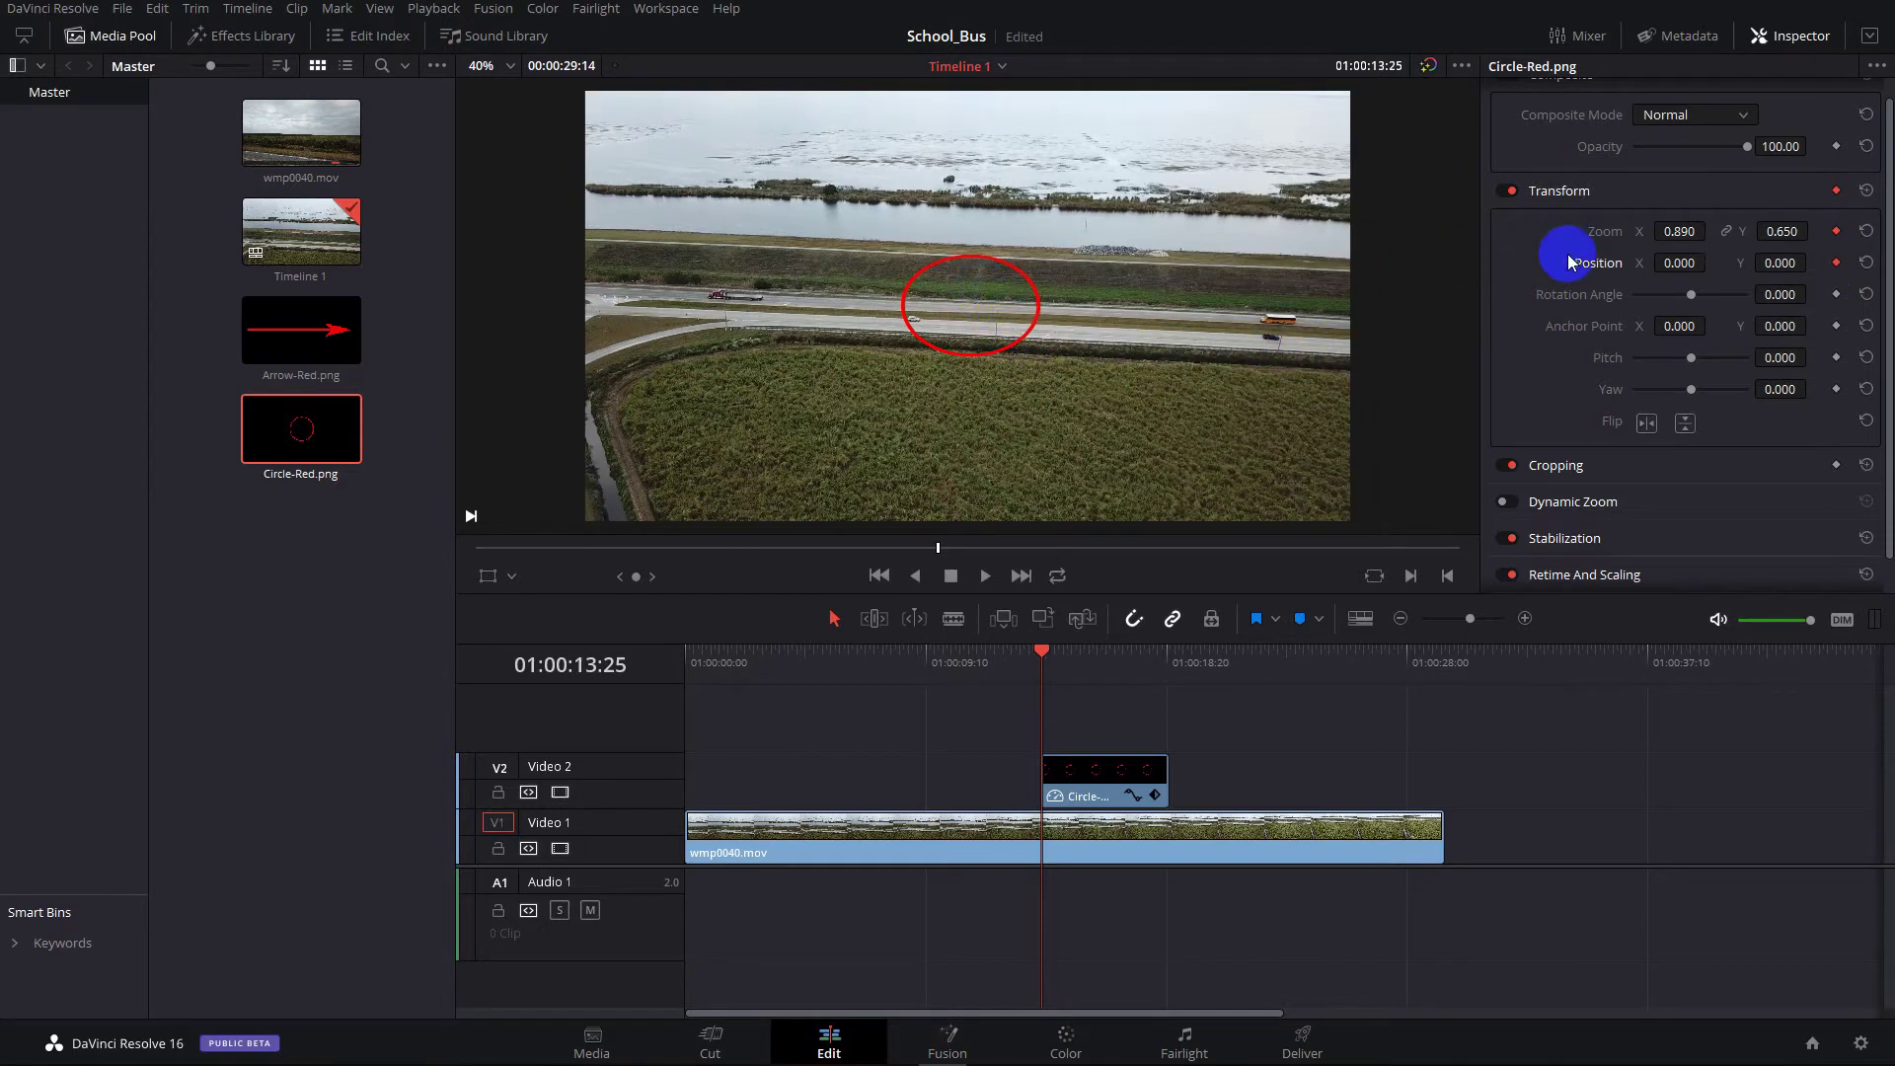
# Set the oval's X position to 800, then fine-tune it to 771, -43 over the bus
pyautogui.moveTo(1569, 259); pyautogui.dragTo(1863, 243)
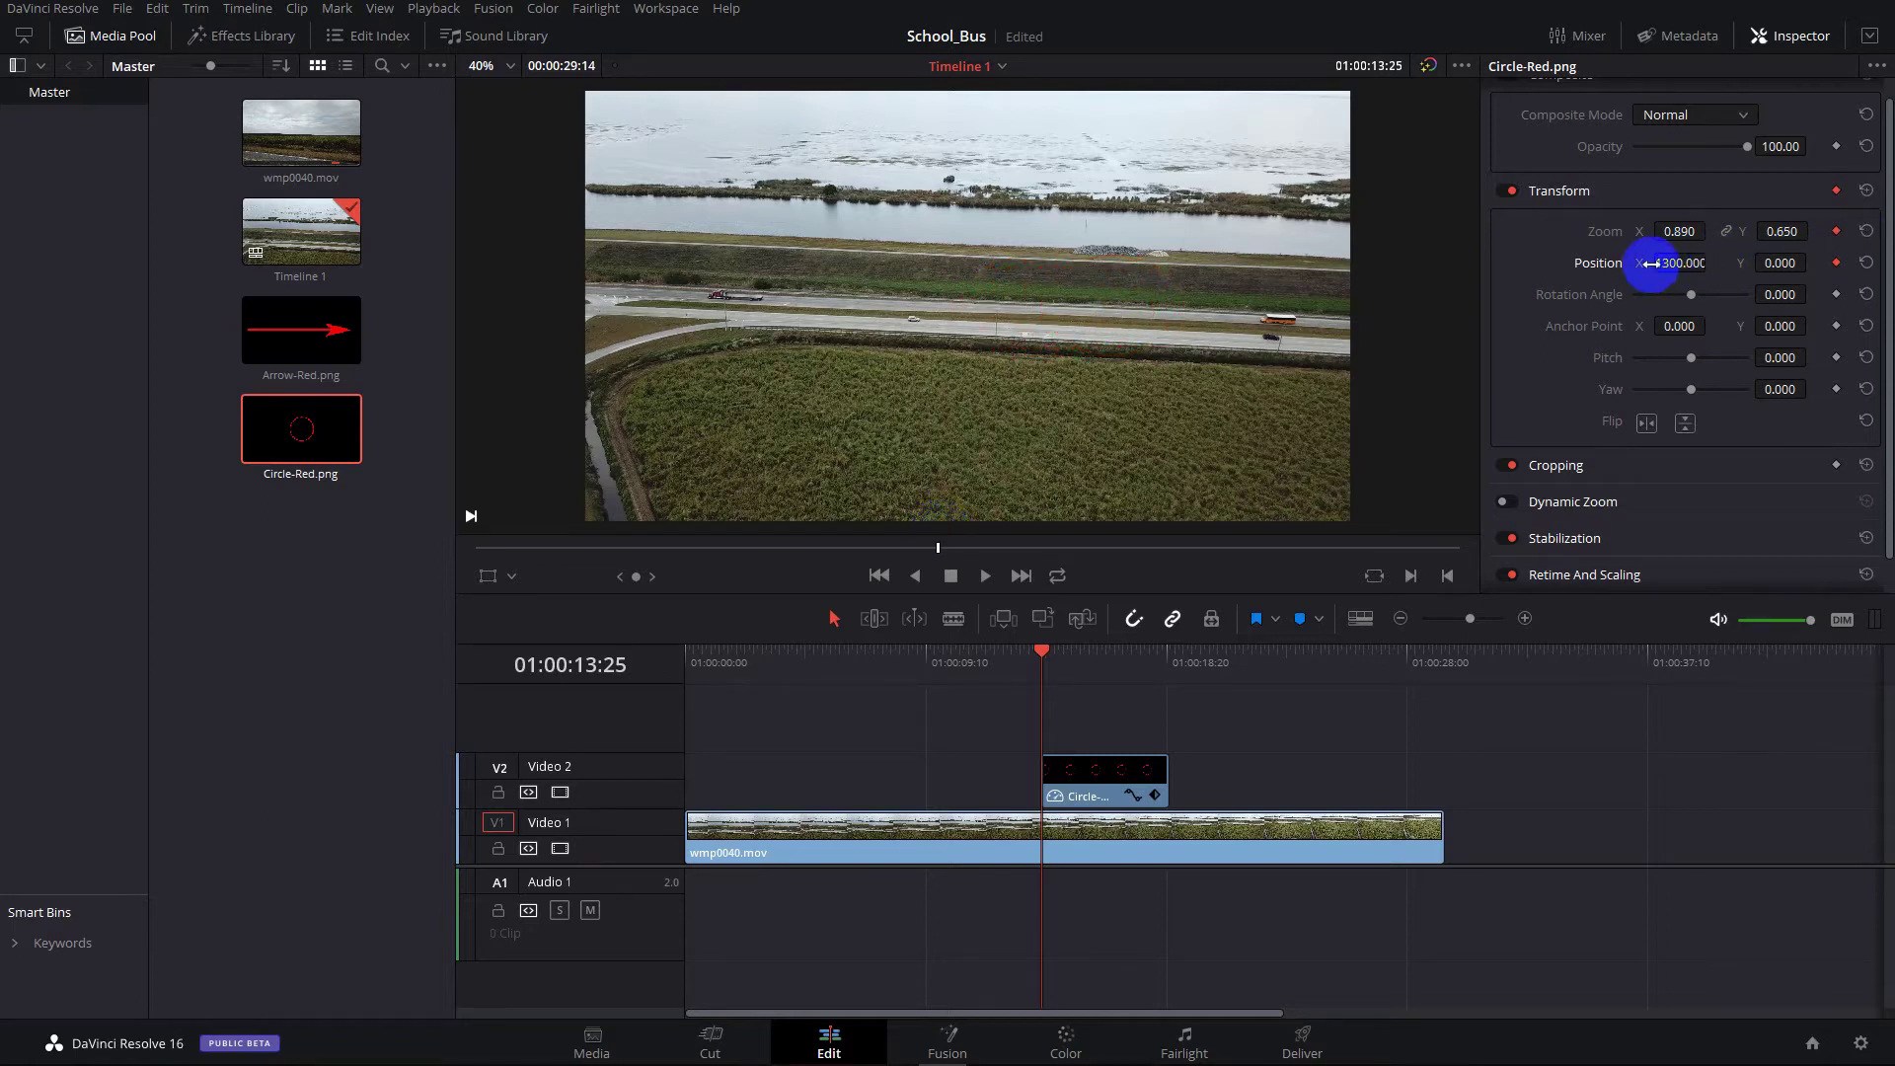
pyautogui.doubleClick(1683, 262)
pyautogui.write('130')
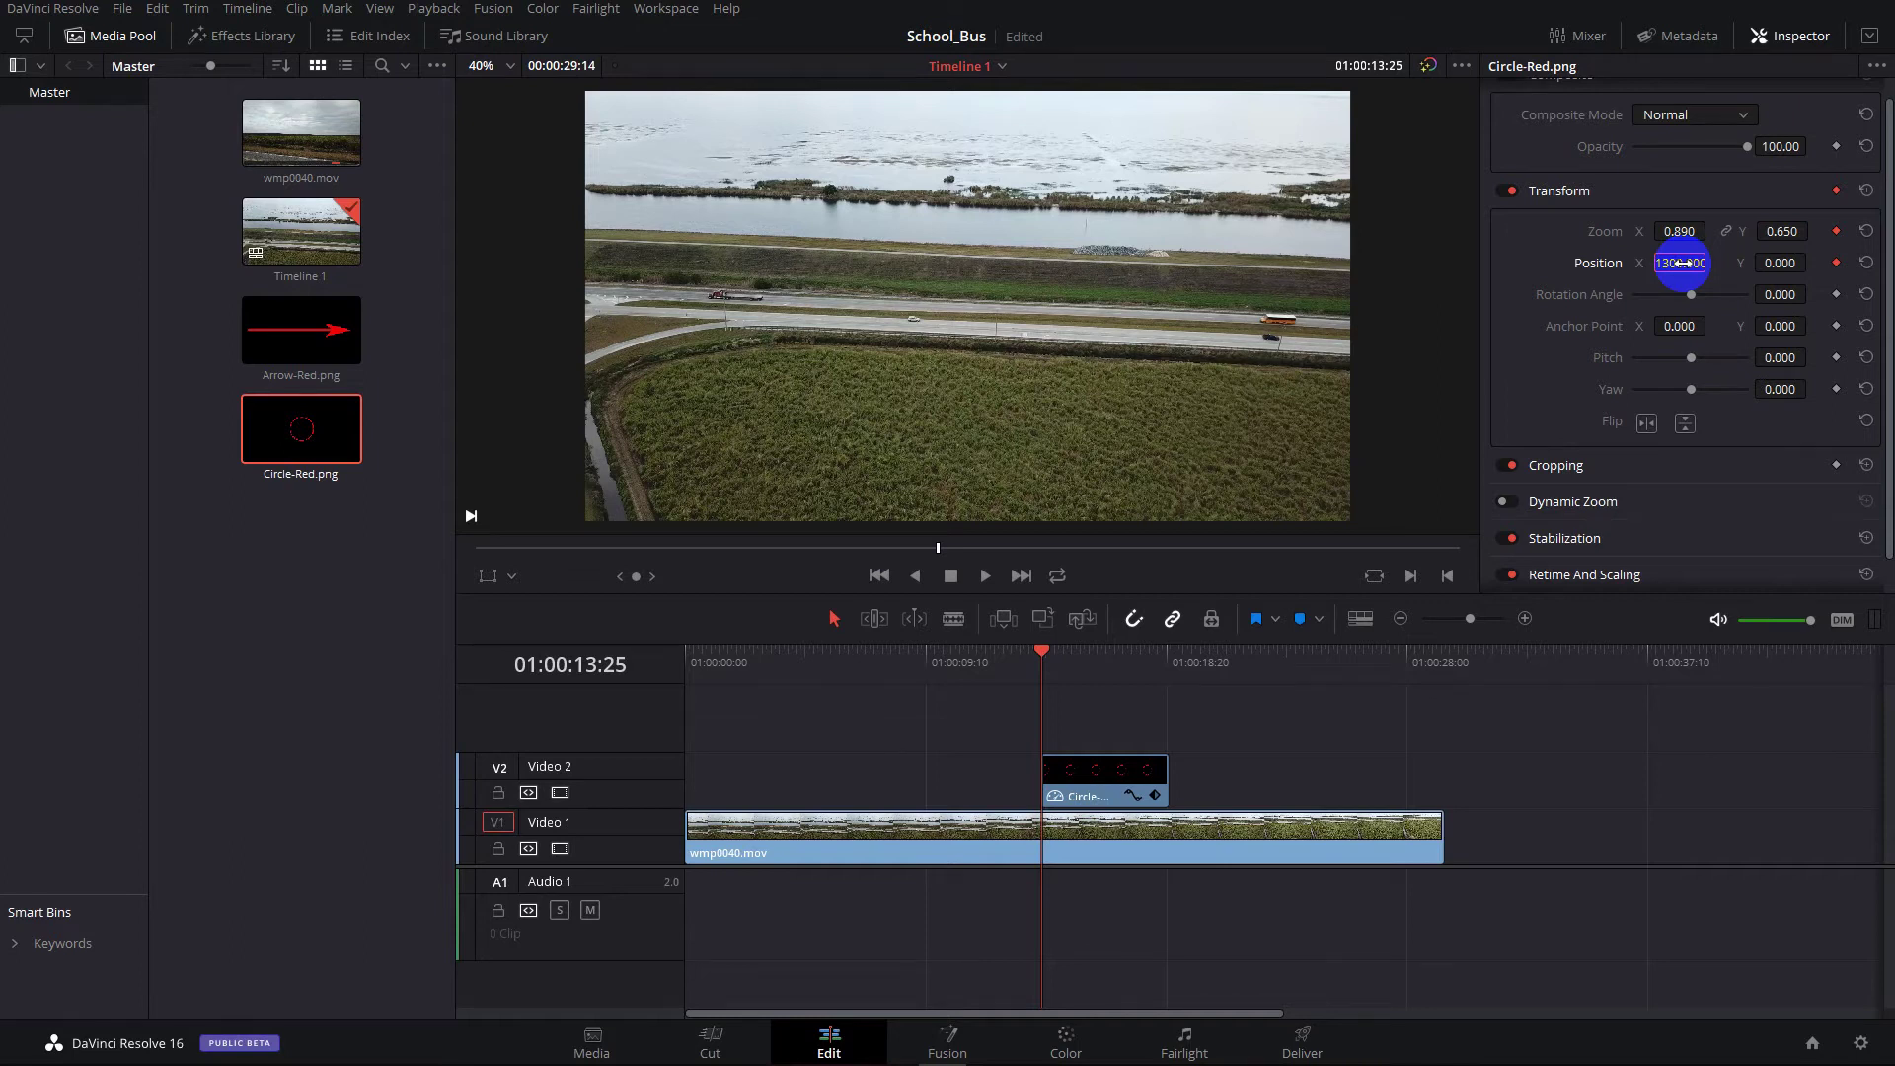
pyautogui.write('800')
pyautogui.press('Return')
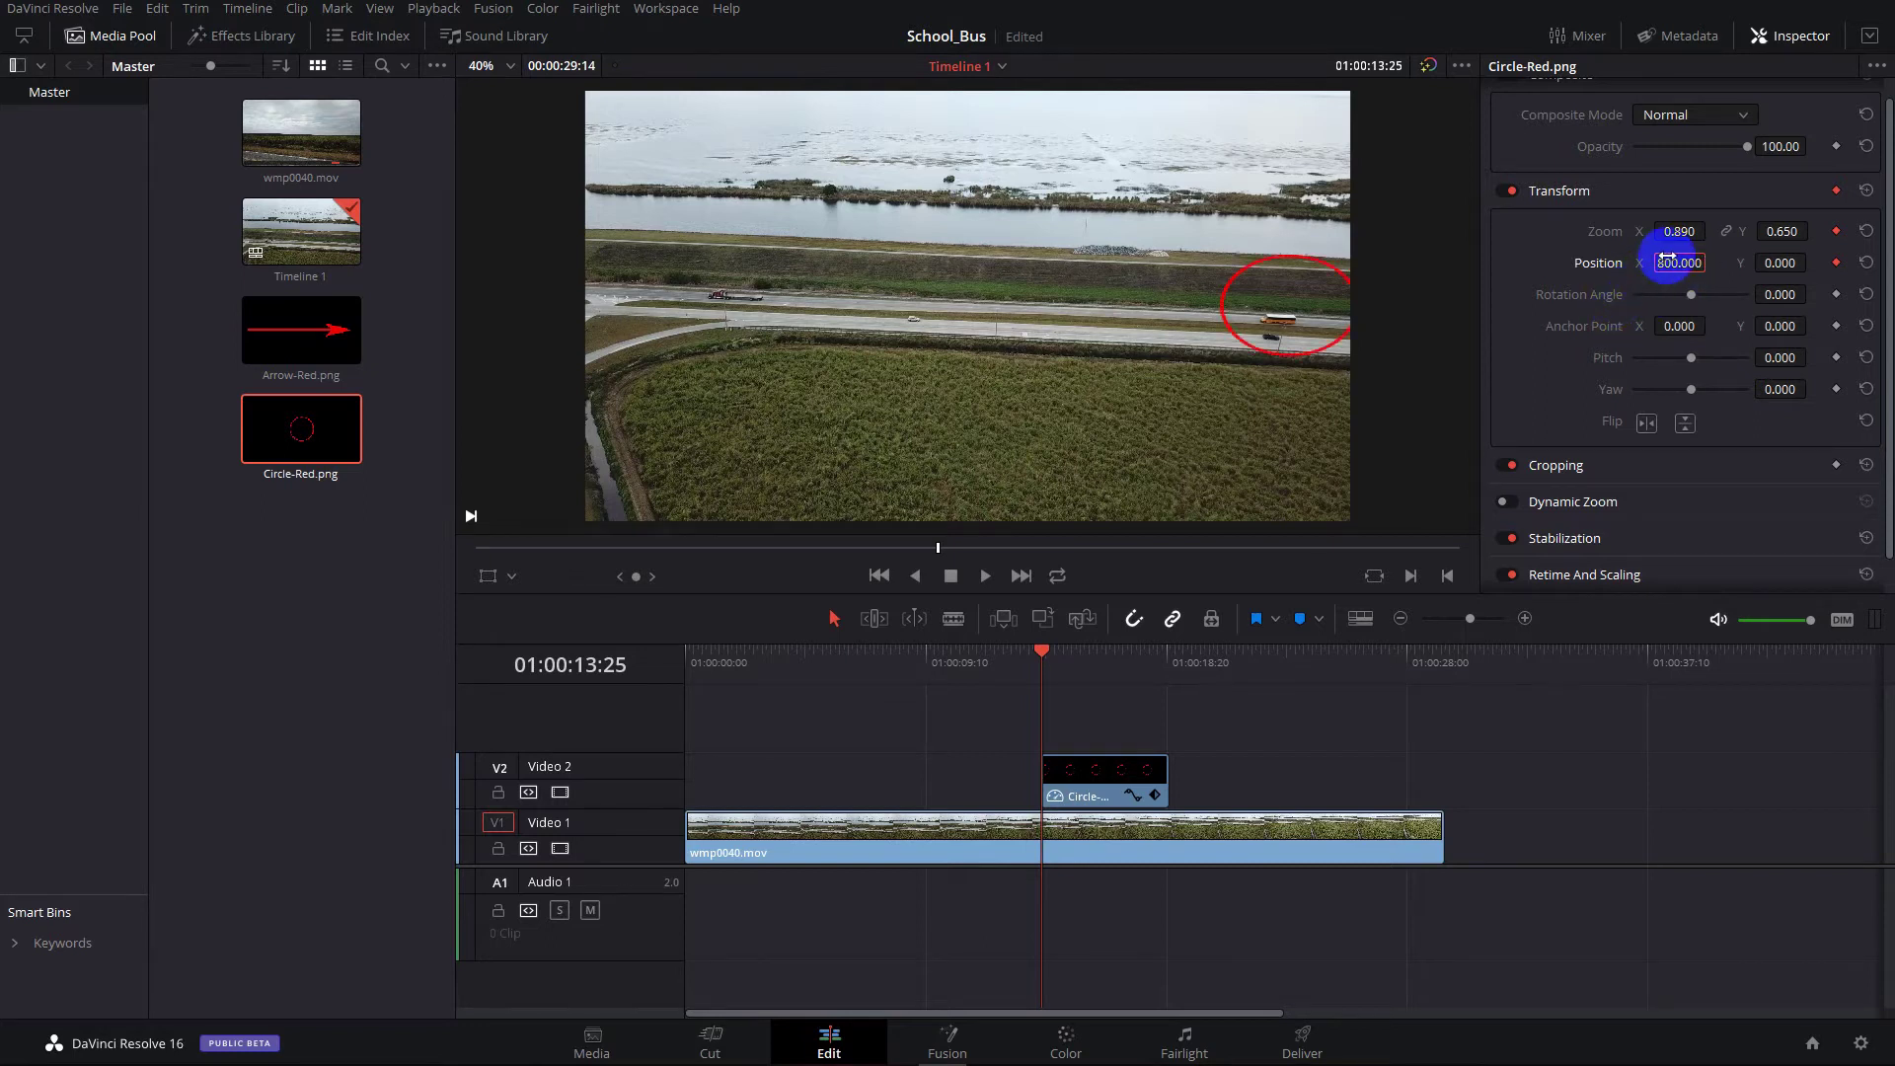
pyautogui.moveTo(1668, 258); pyautogui.dragTo(1764, 264)
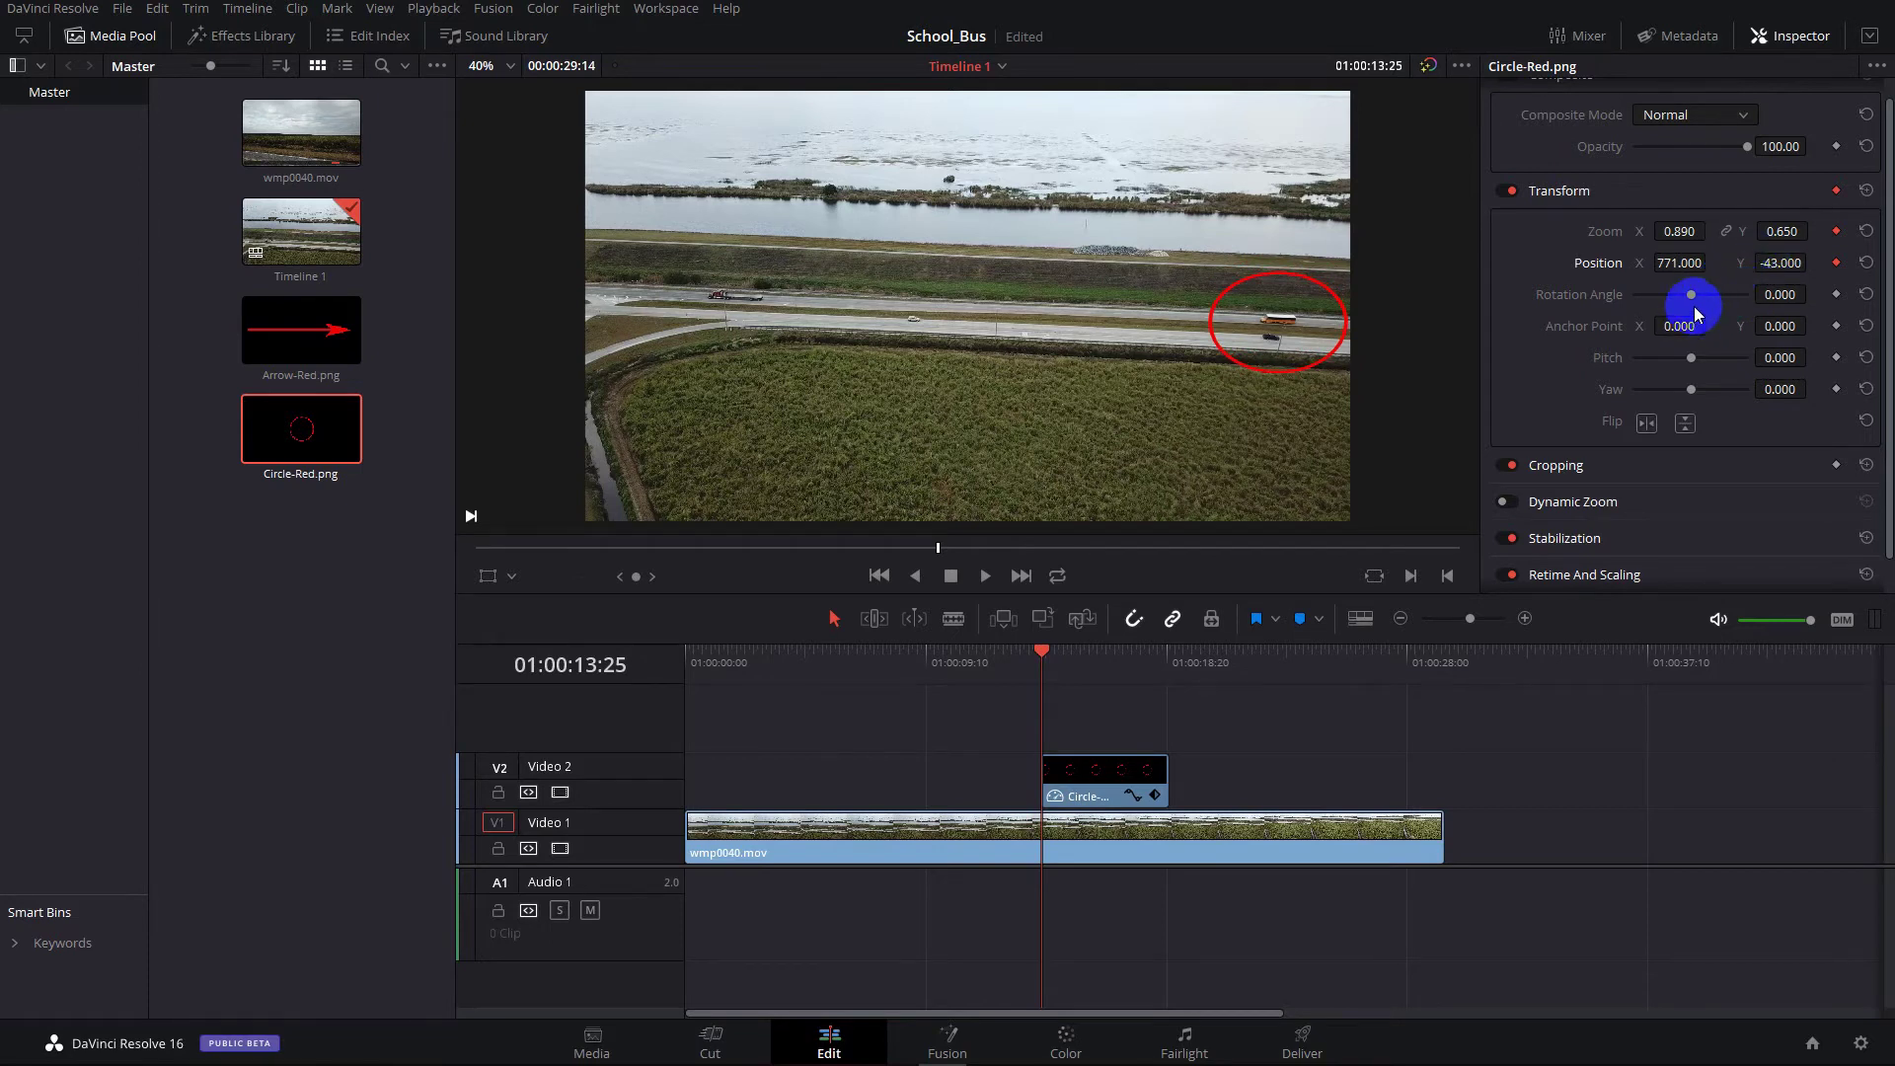
pyautogui.scroll(-1, 1822, 251)
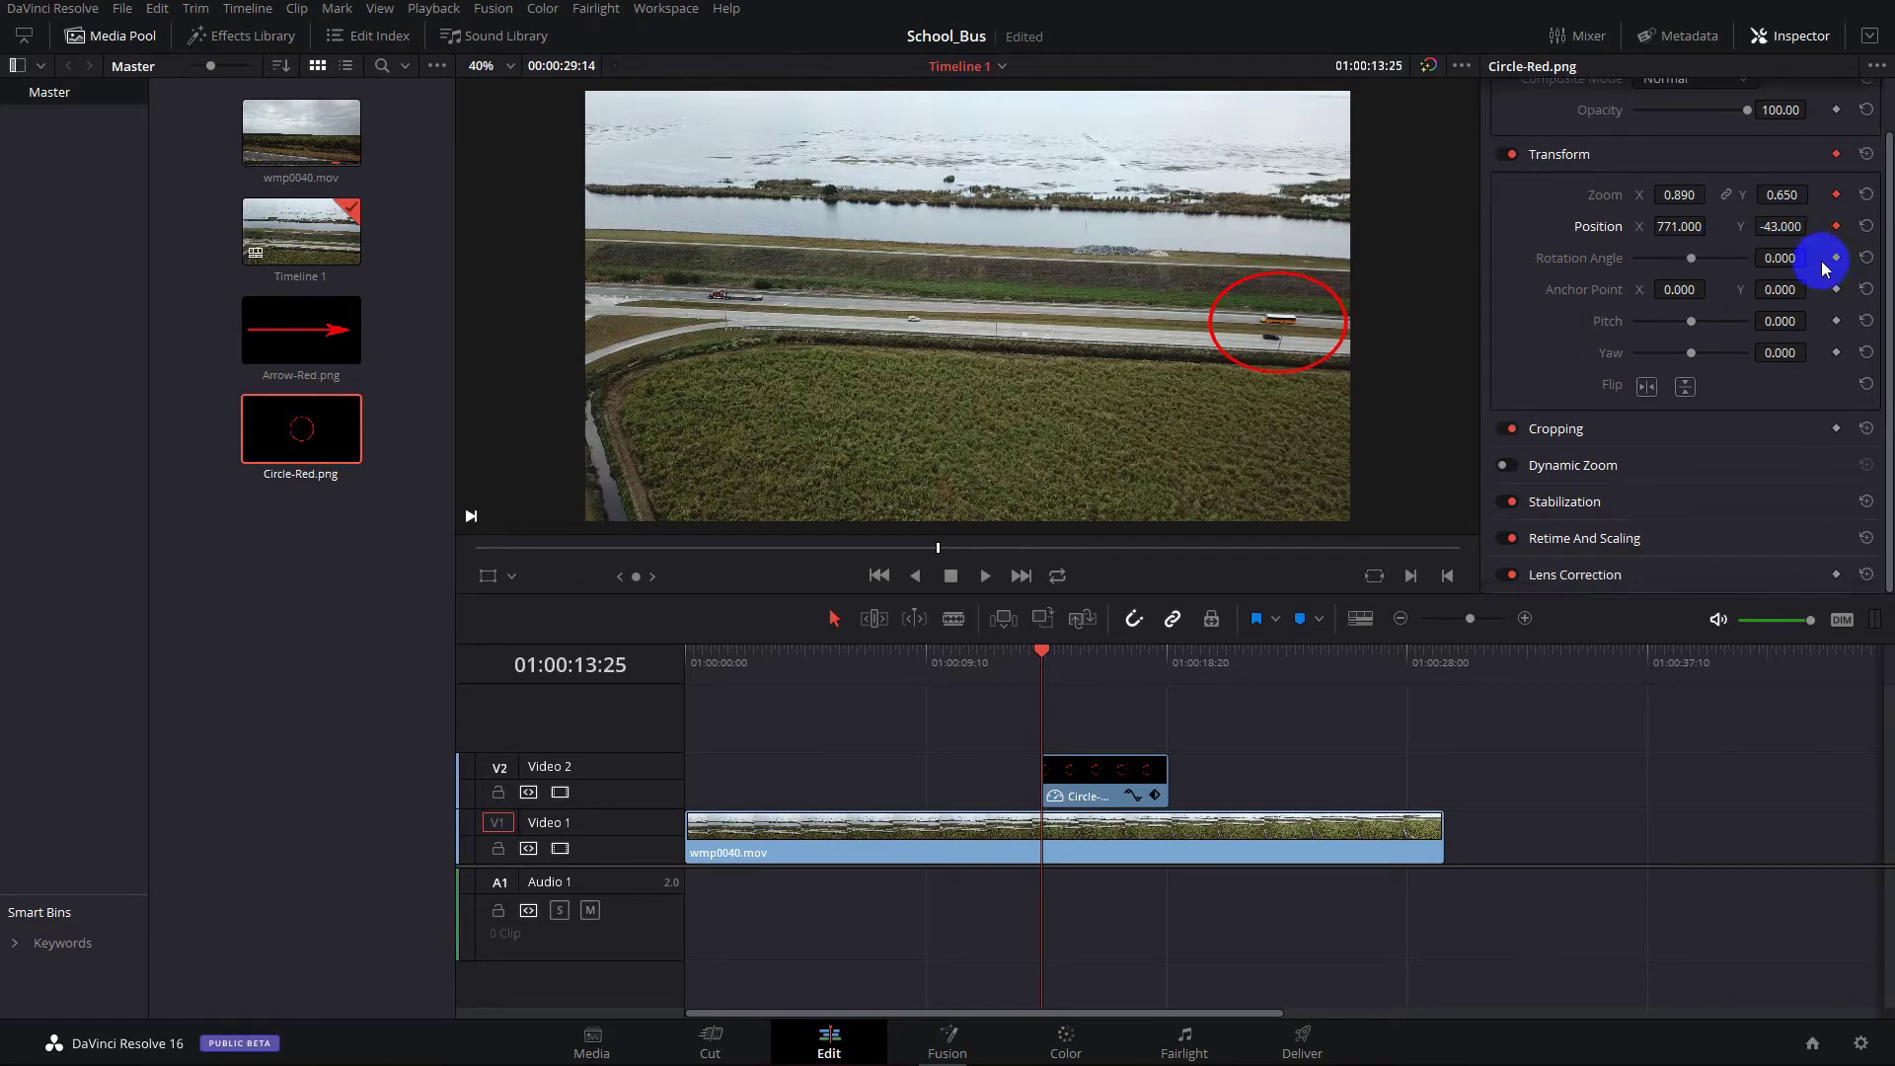
pyautogui.scroll(2, 1824, 268)
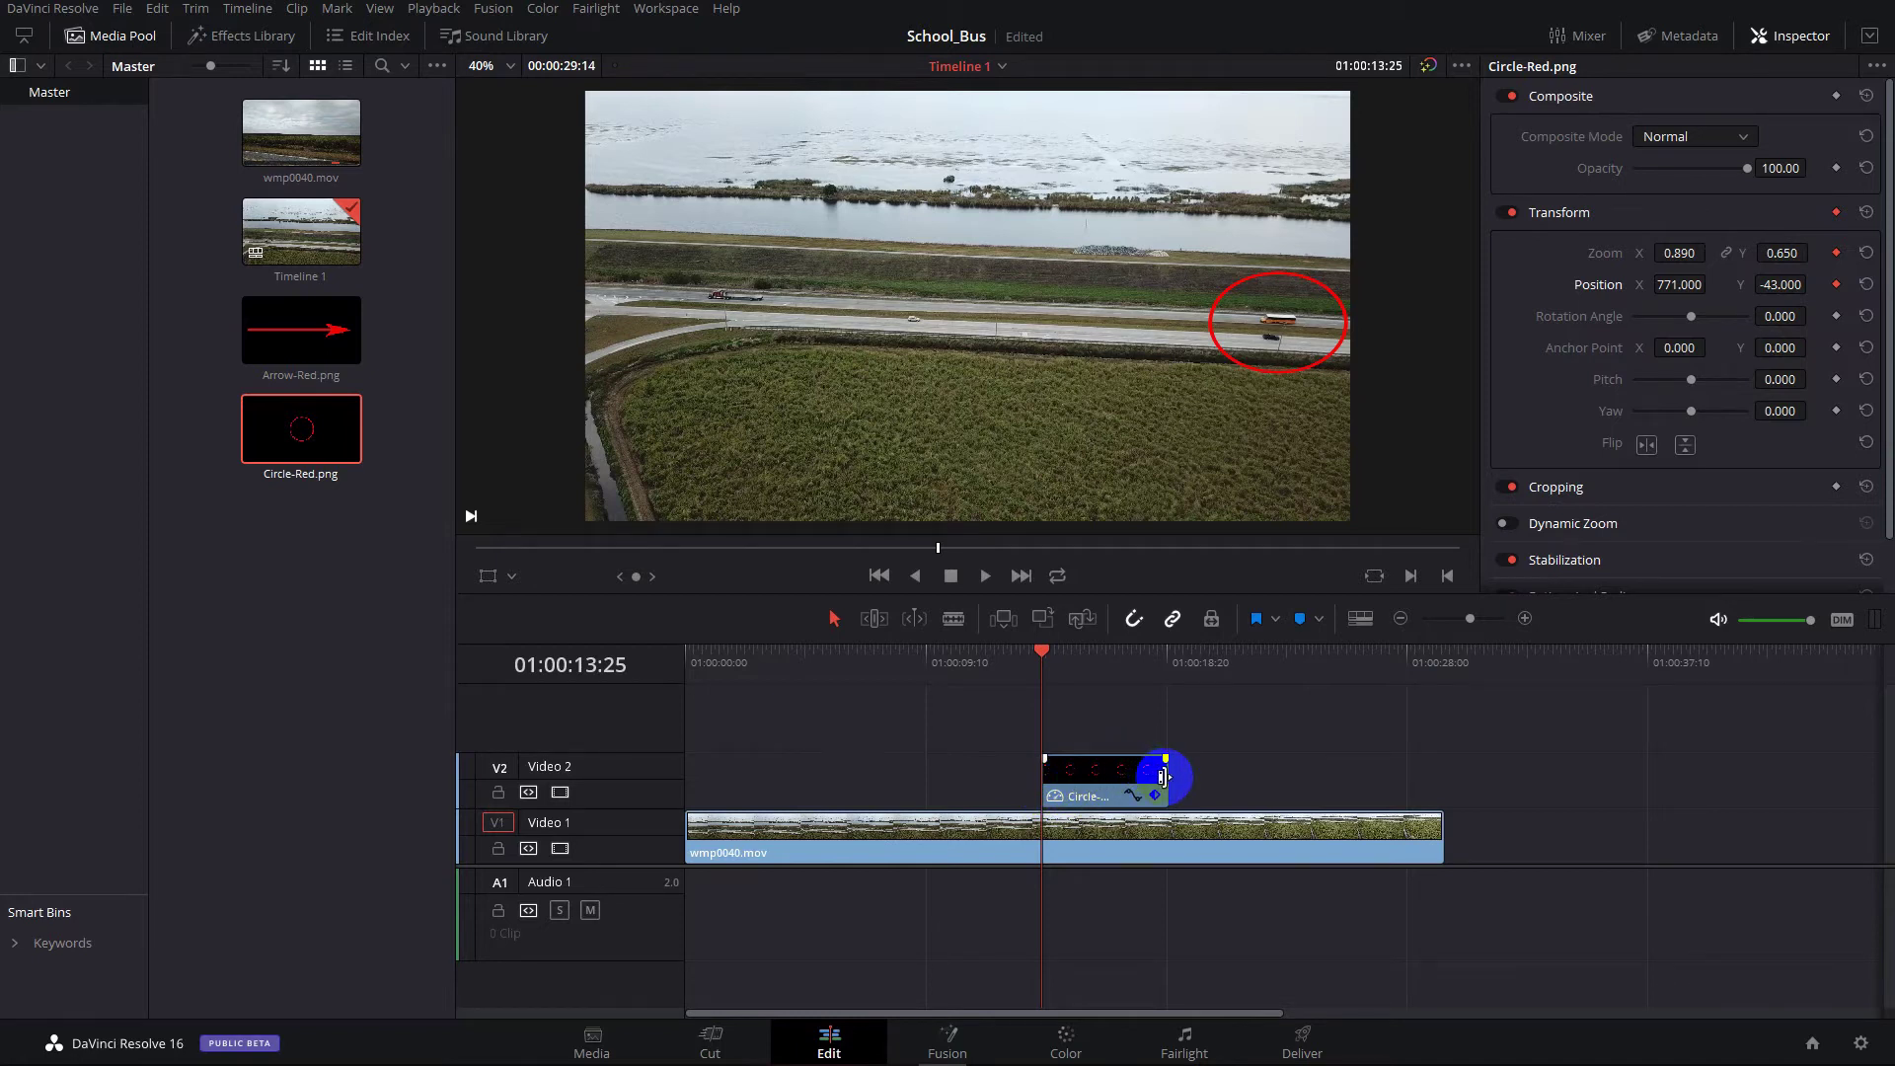
# Extend the circle clip to the playhead near 01:00:23:14 and step back to its last frame, 01:00:23:13
pyautogui.click(1313, 547)
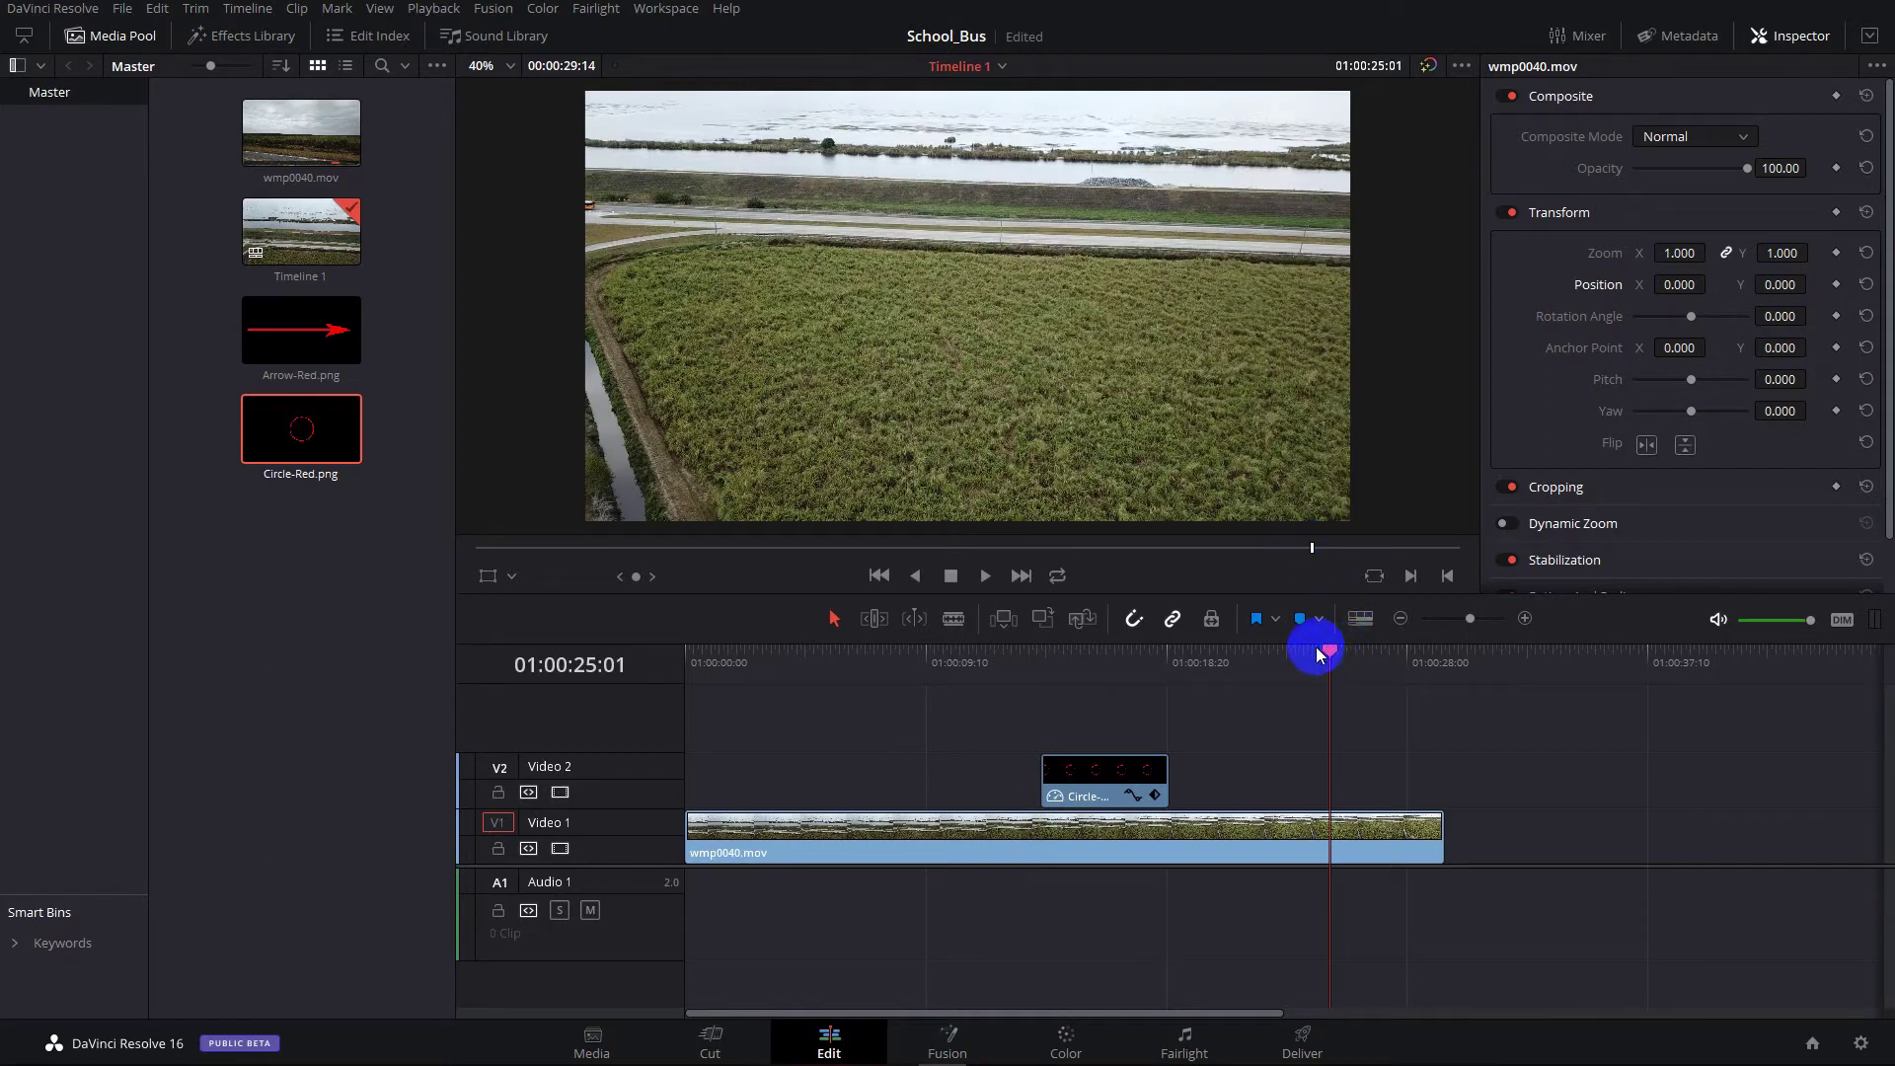
pyautogui.moveTo(1325, 638); pyautogui.dragTo(1307, 650)
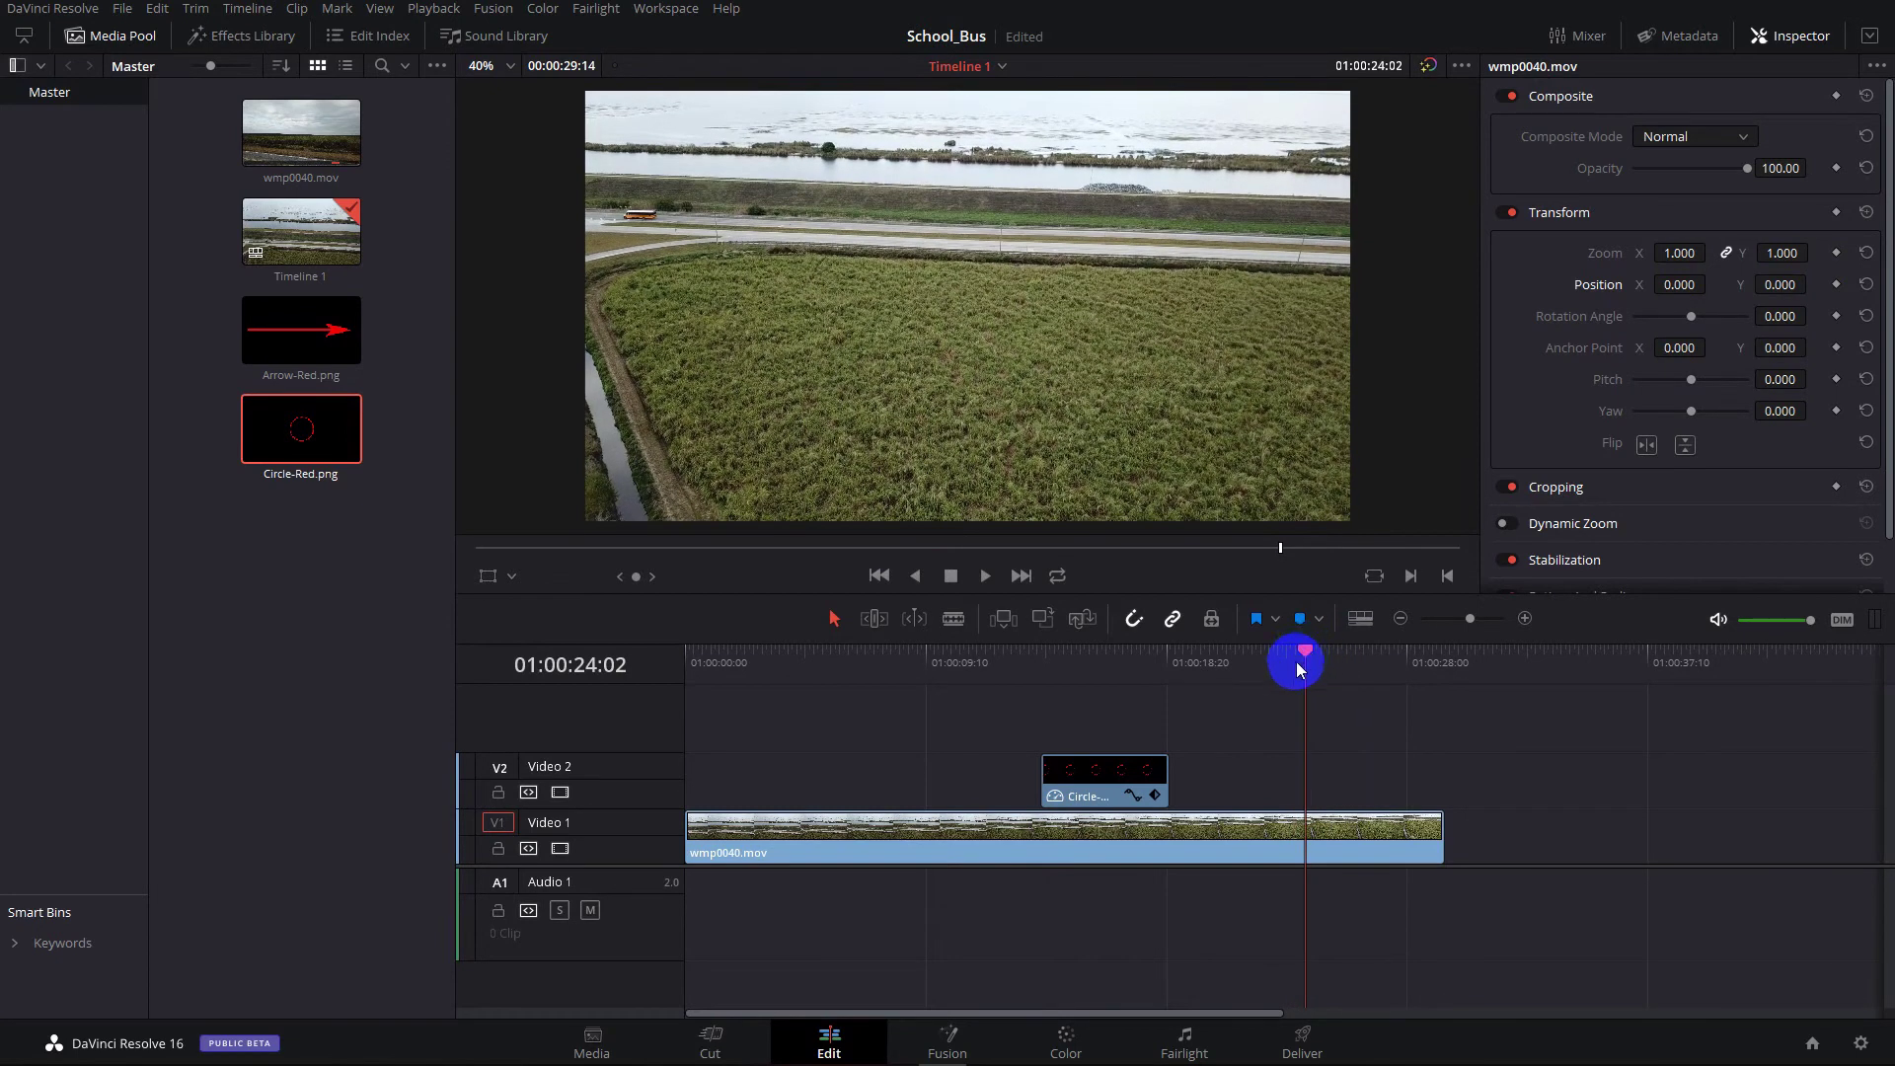
pyautogui.moveTo(1309, 668); pyautogui.dragTo(1291, 651)
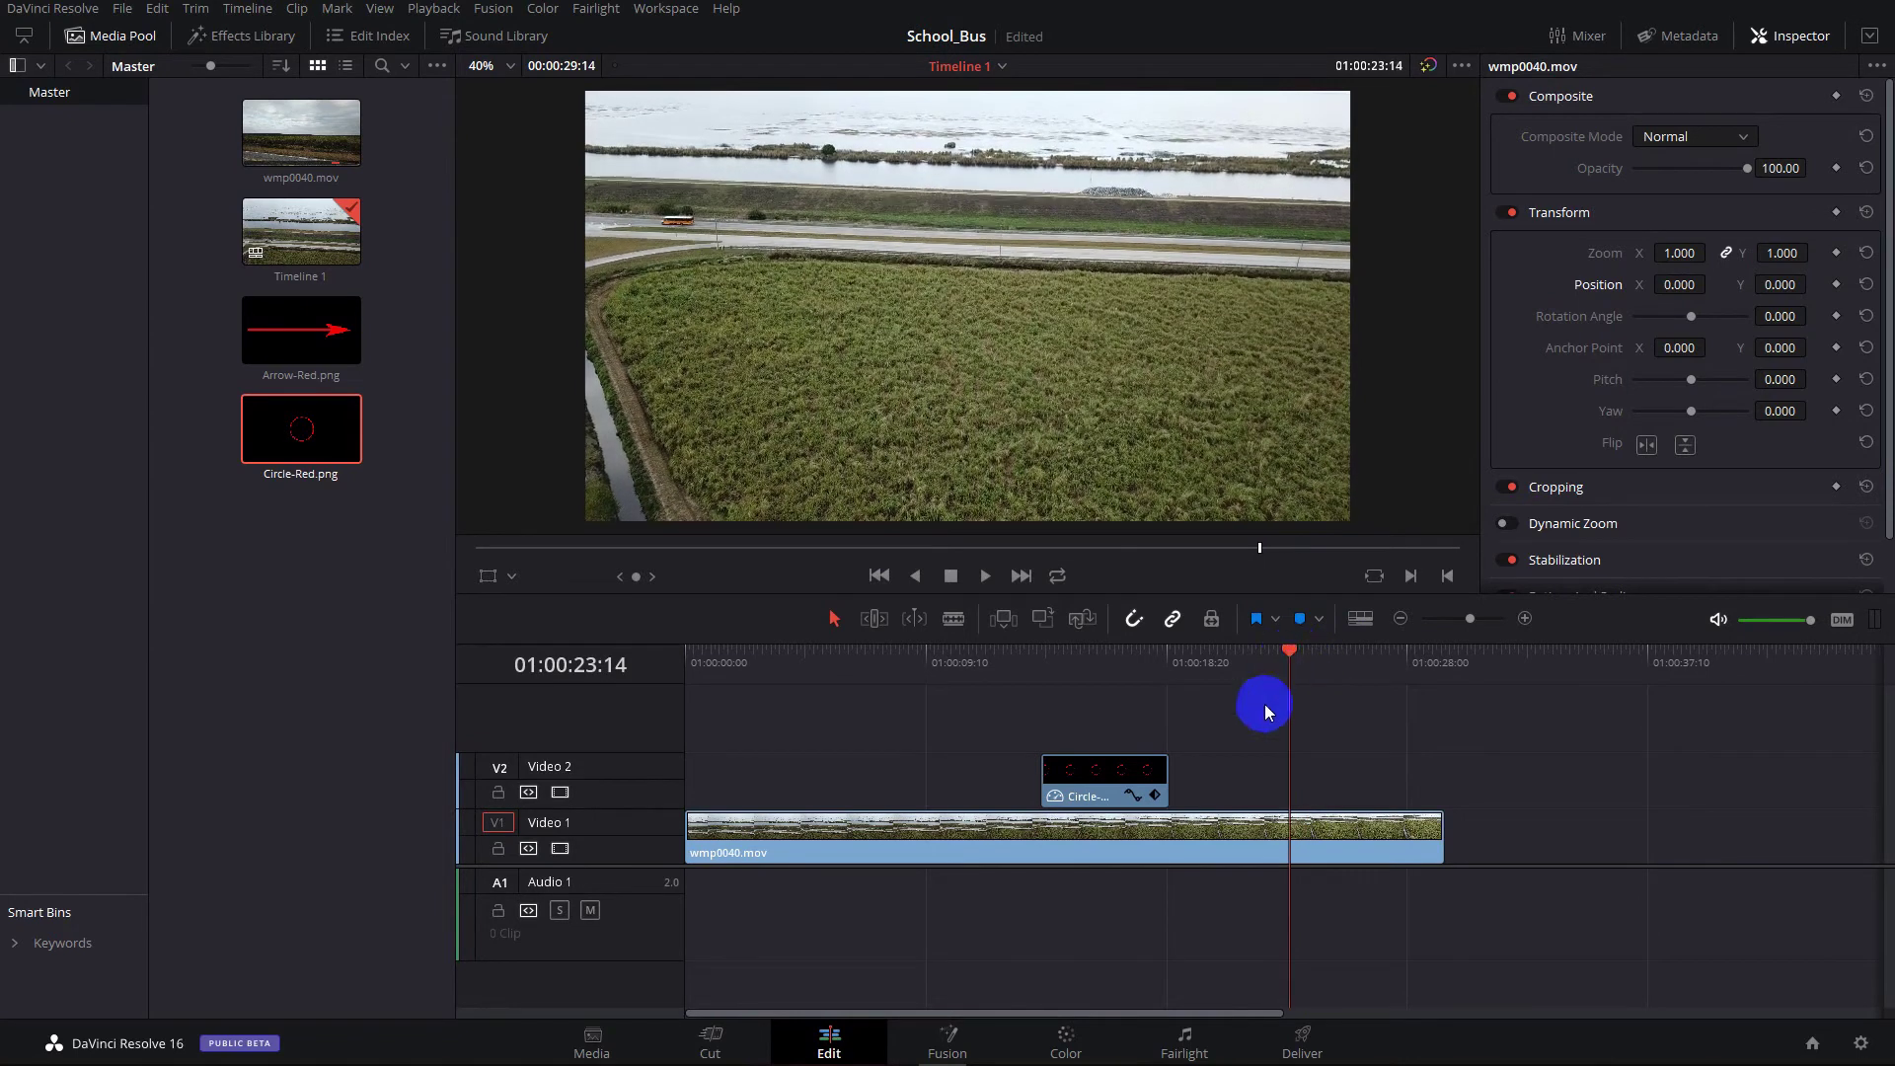
pyautogui.click(1160, 793)
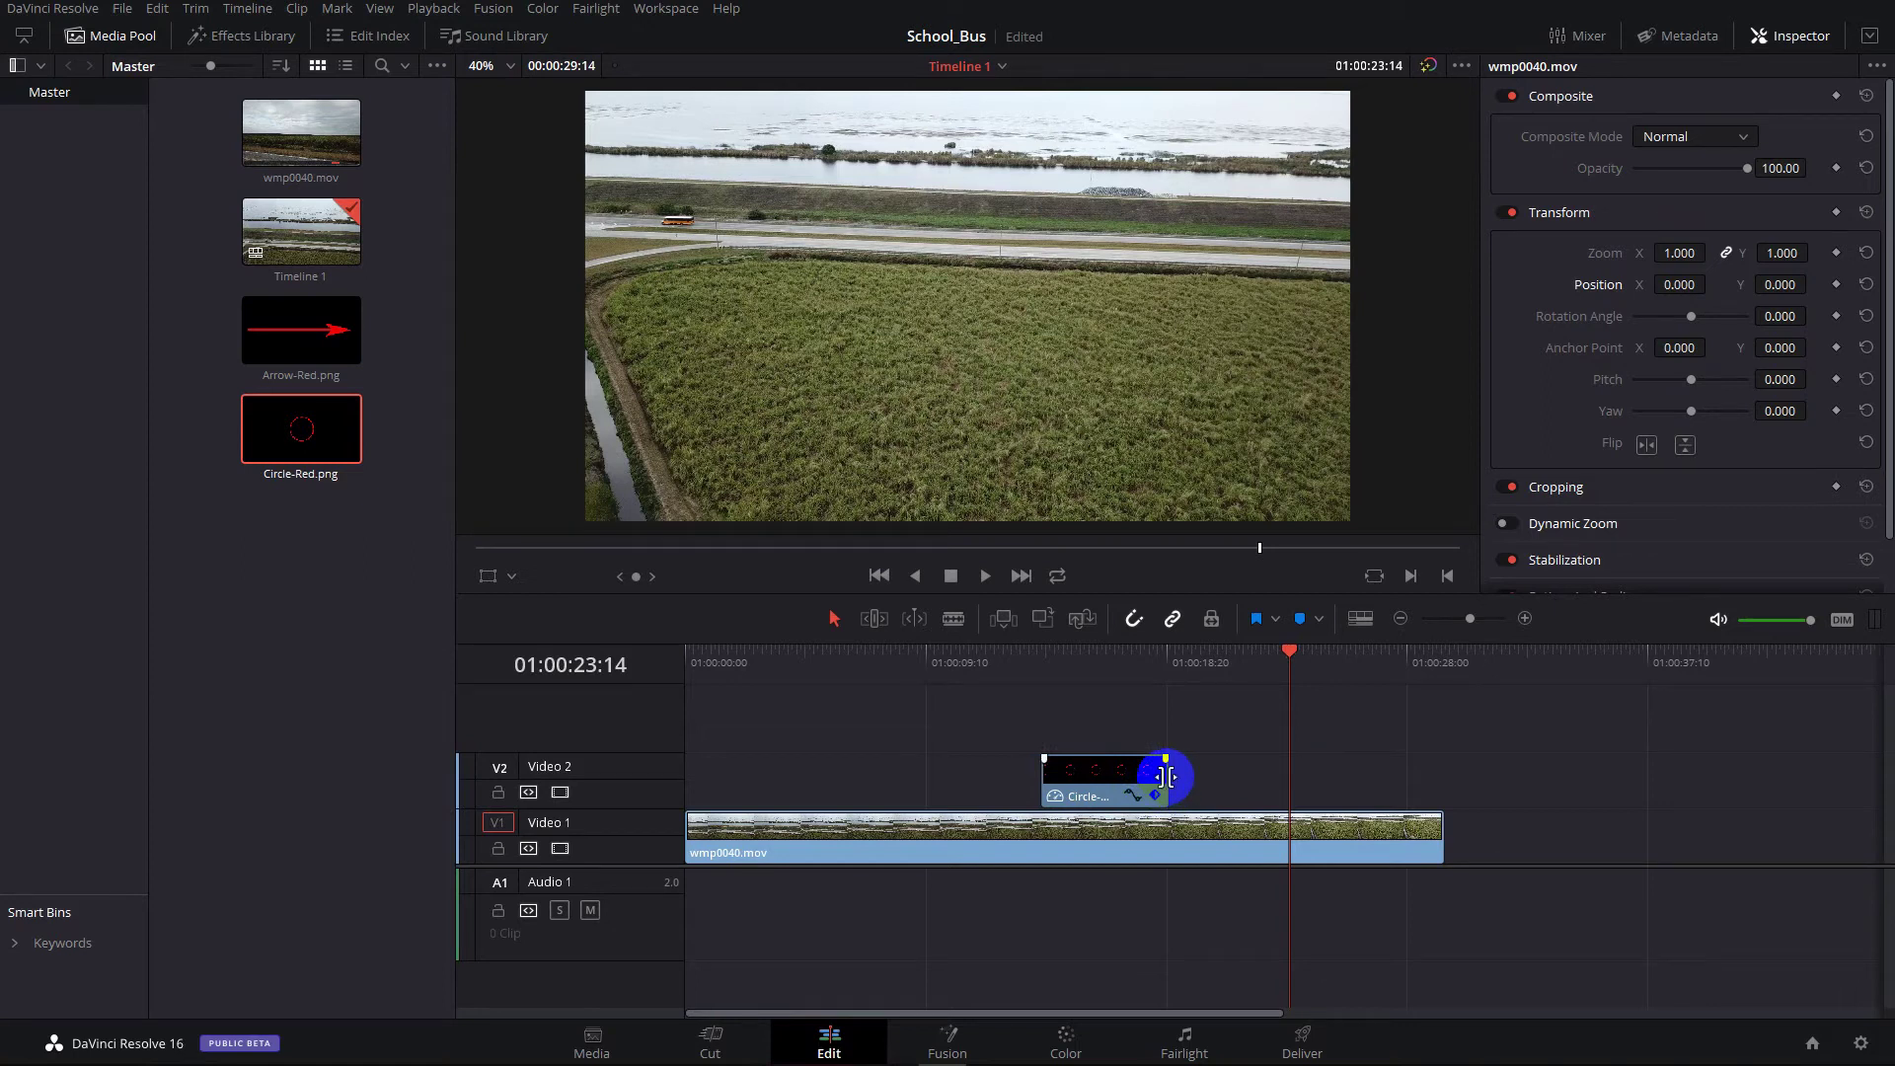
pyautogui.moveTo(1166, 777); pyautogui.dragTo(1275, 767)
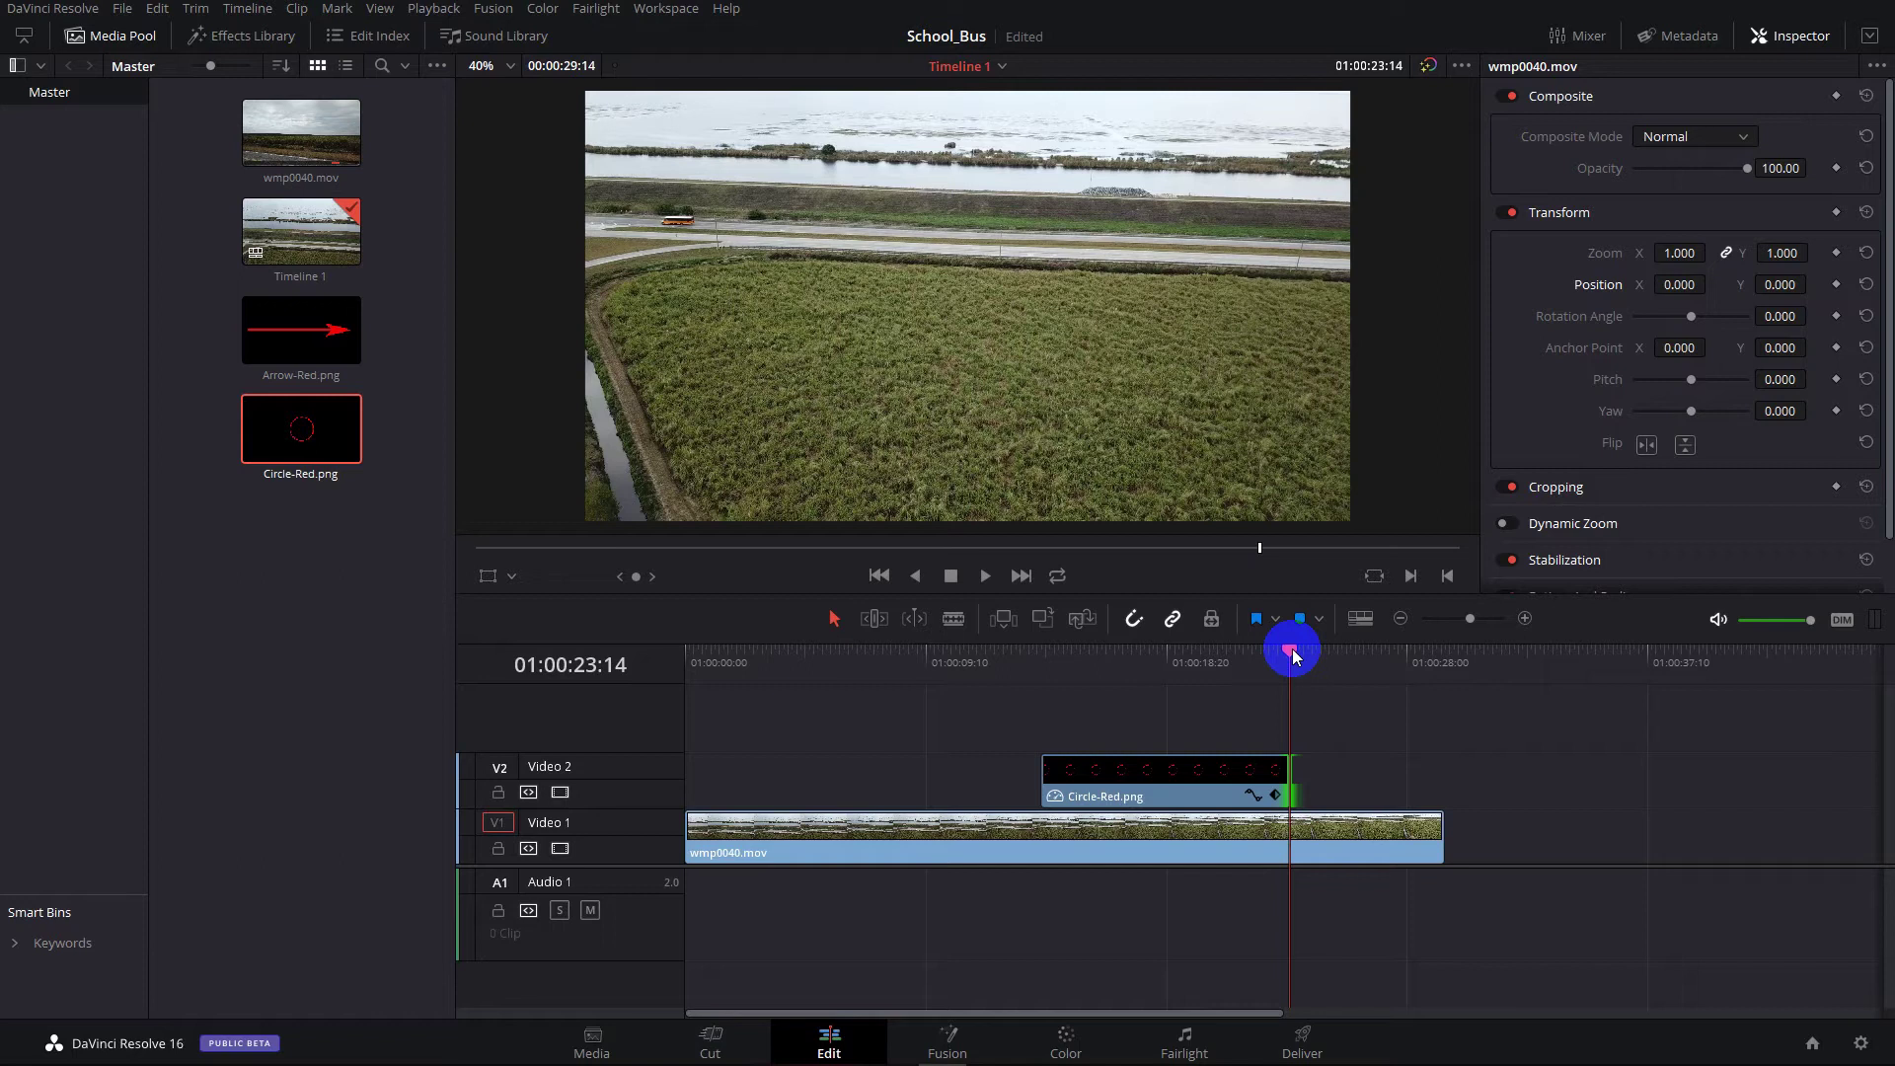
pyautogui.press('Left')
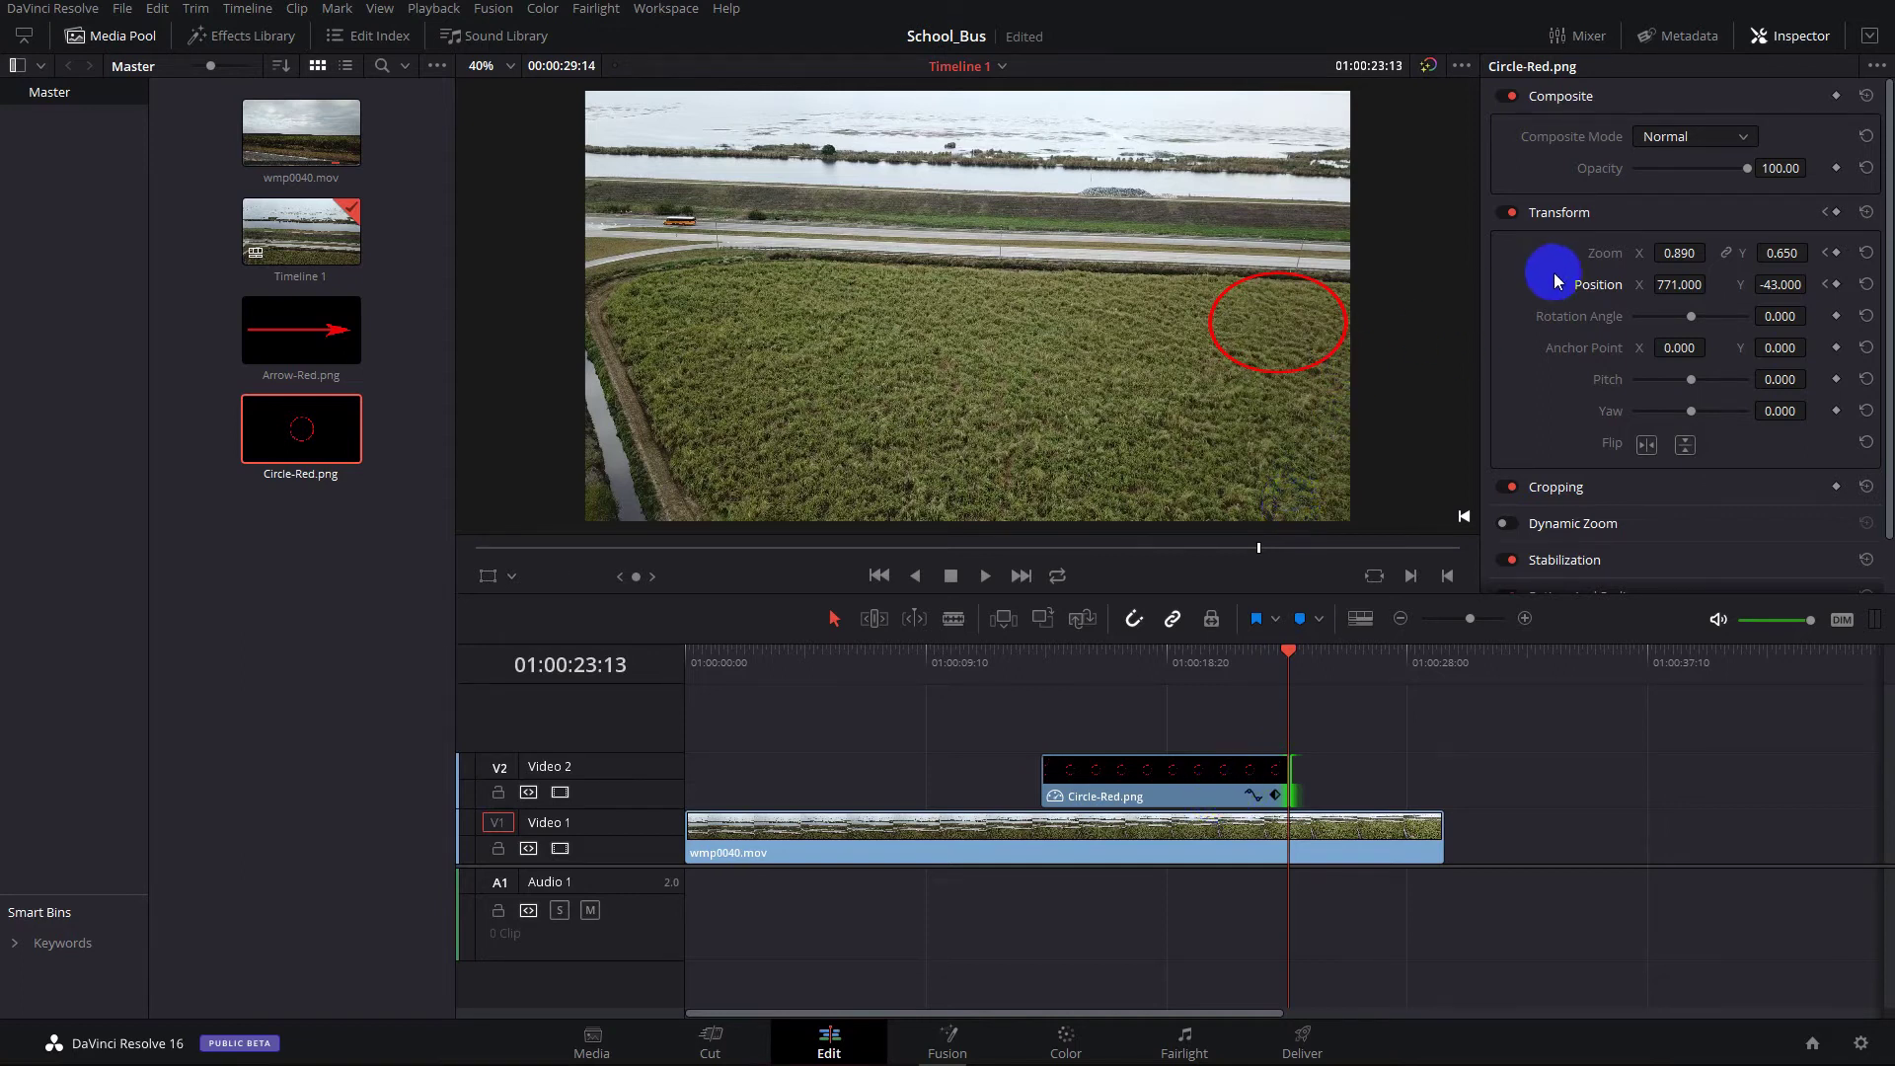
# Add a position keyframe for the oval and enter X -700, Y 400
pyautogui.click(1836, 285)
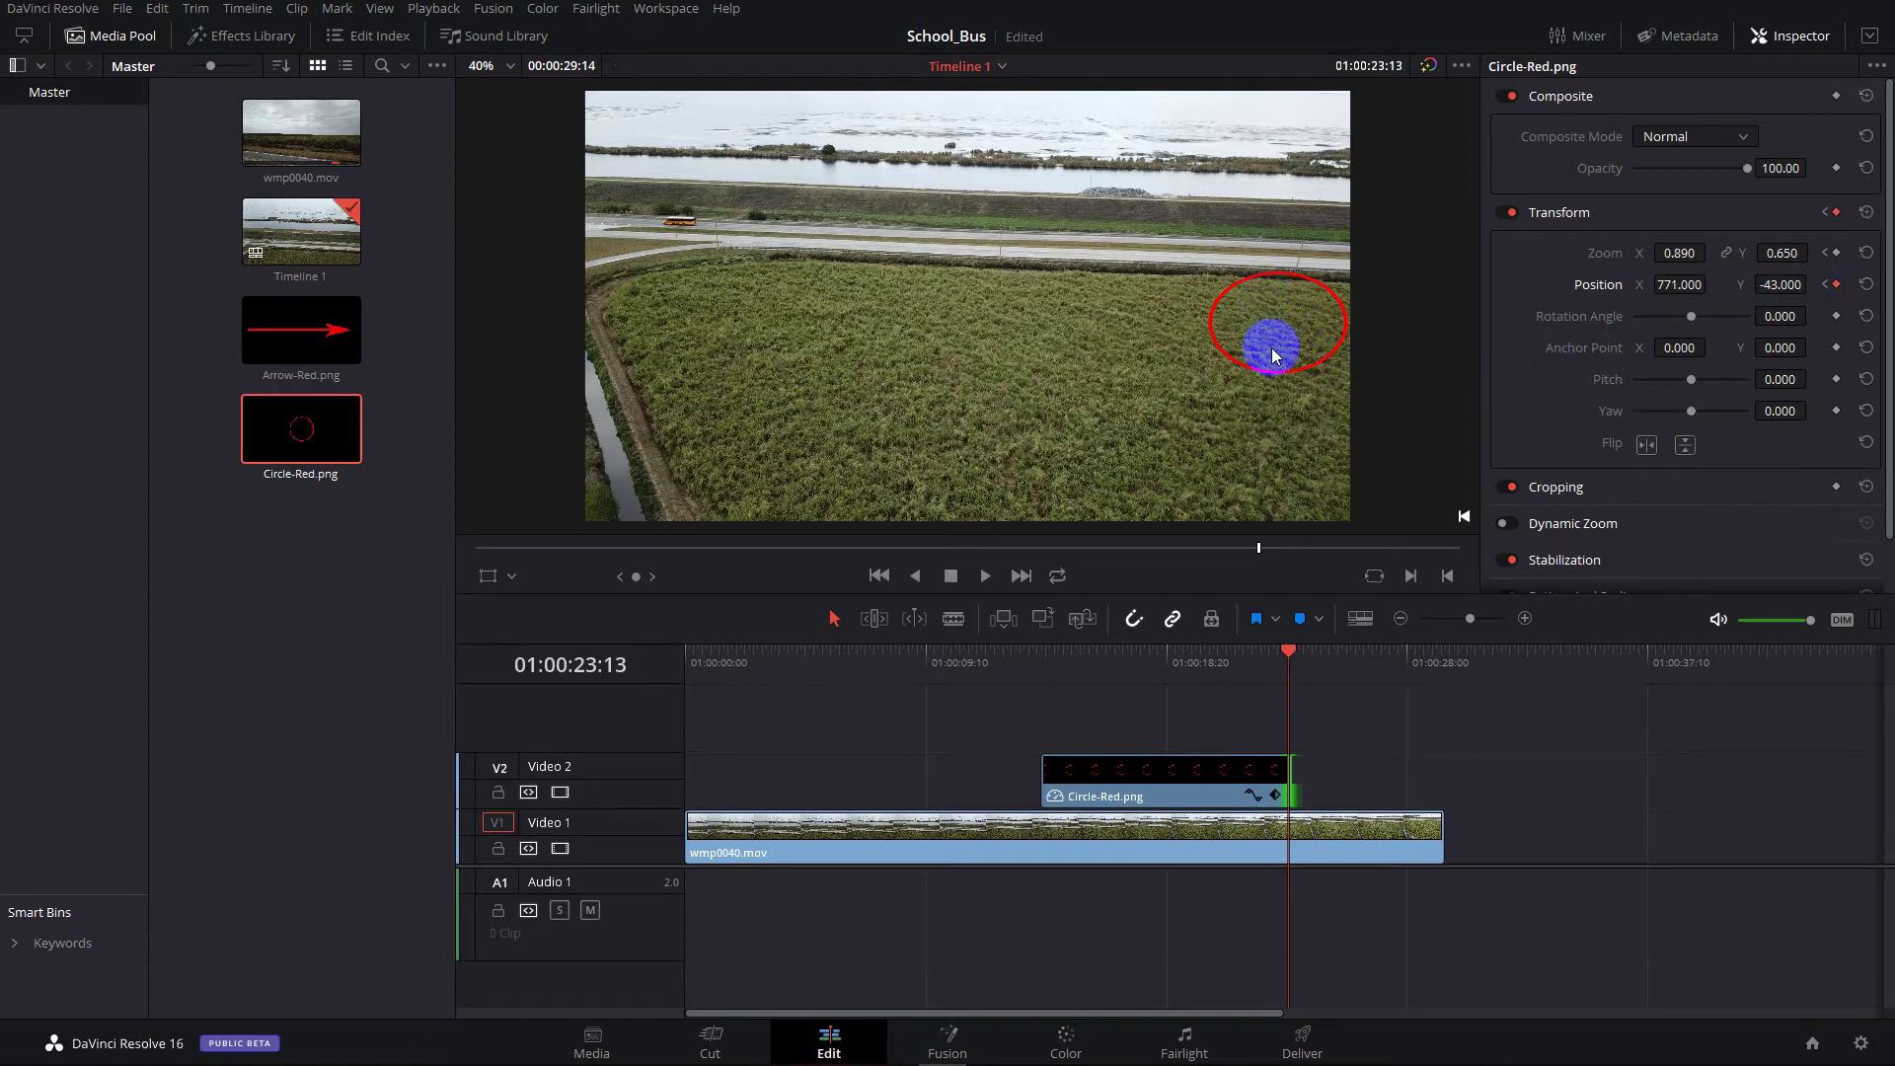
pyautogui.click(1669, 285)
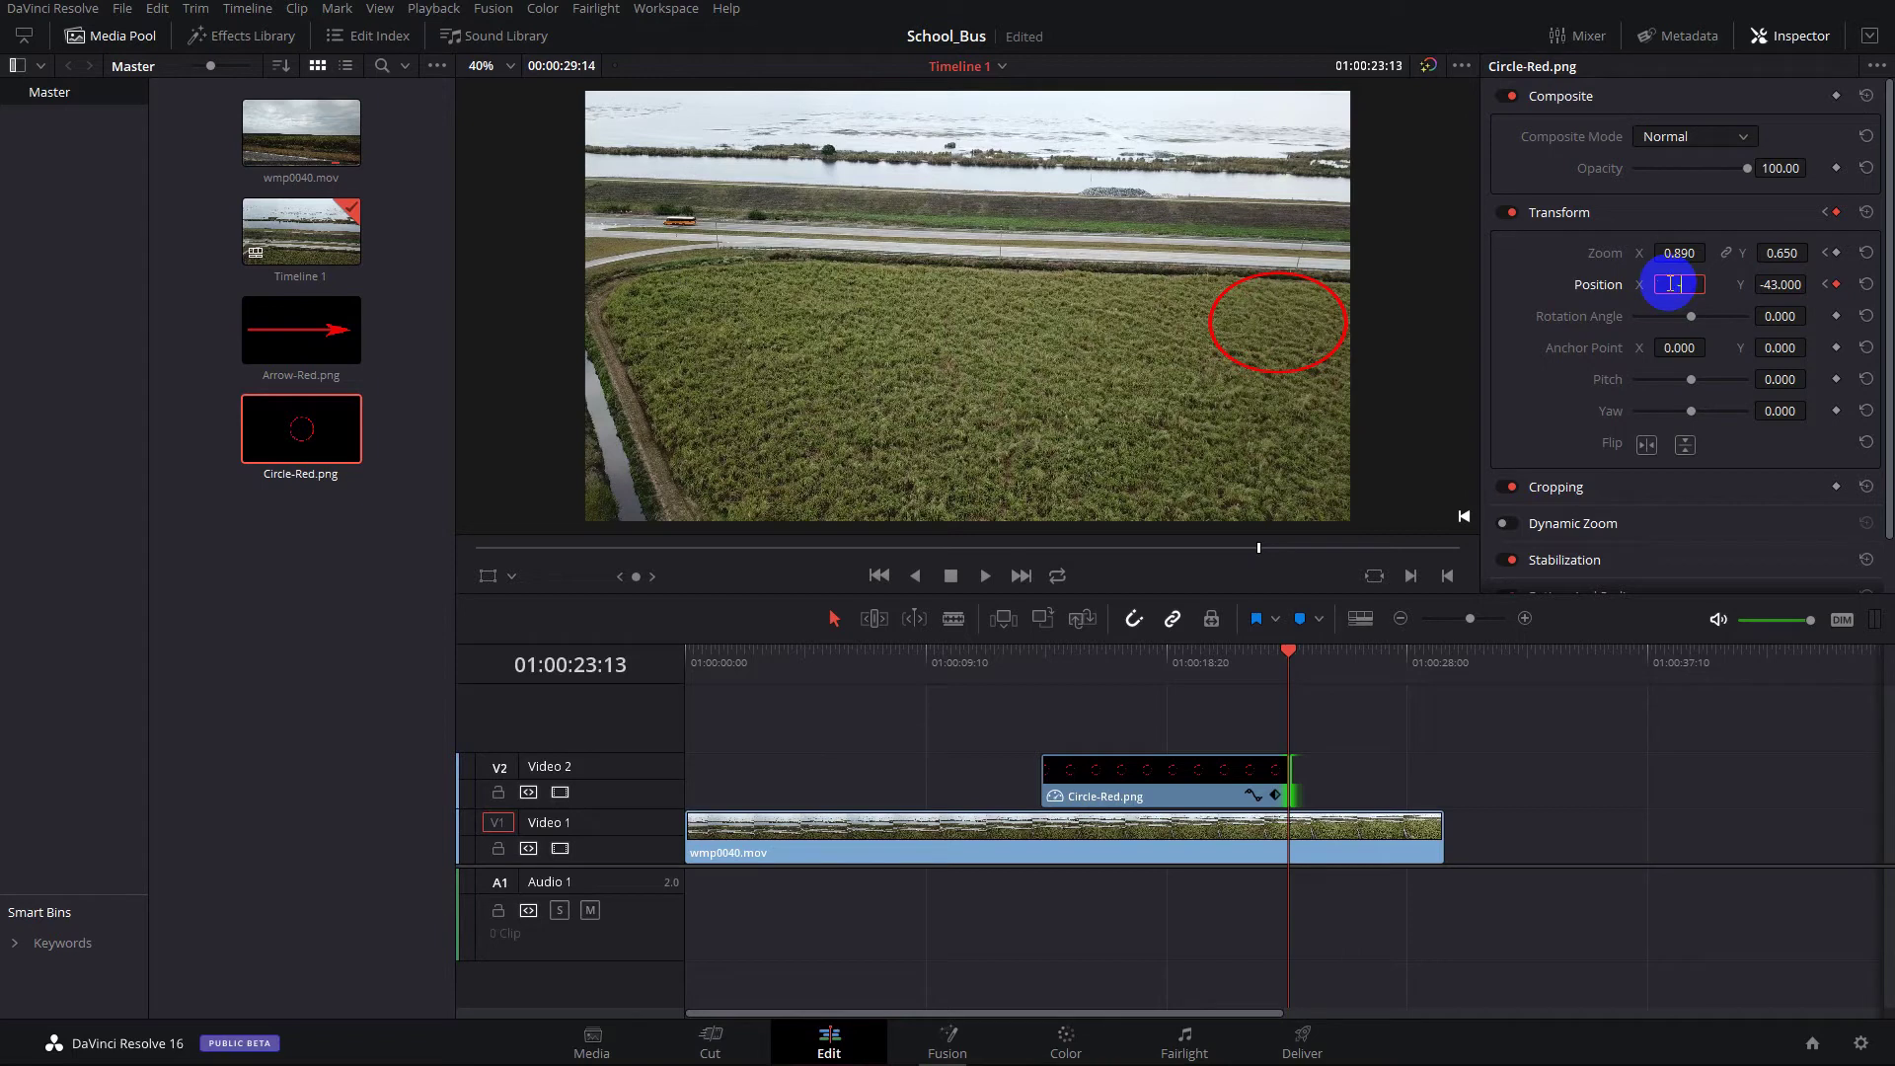
pyautogui.write('-700')
pyautogui.press('Return')
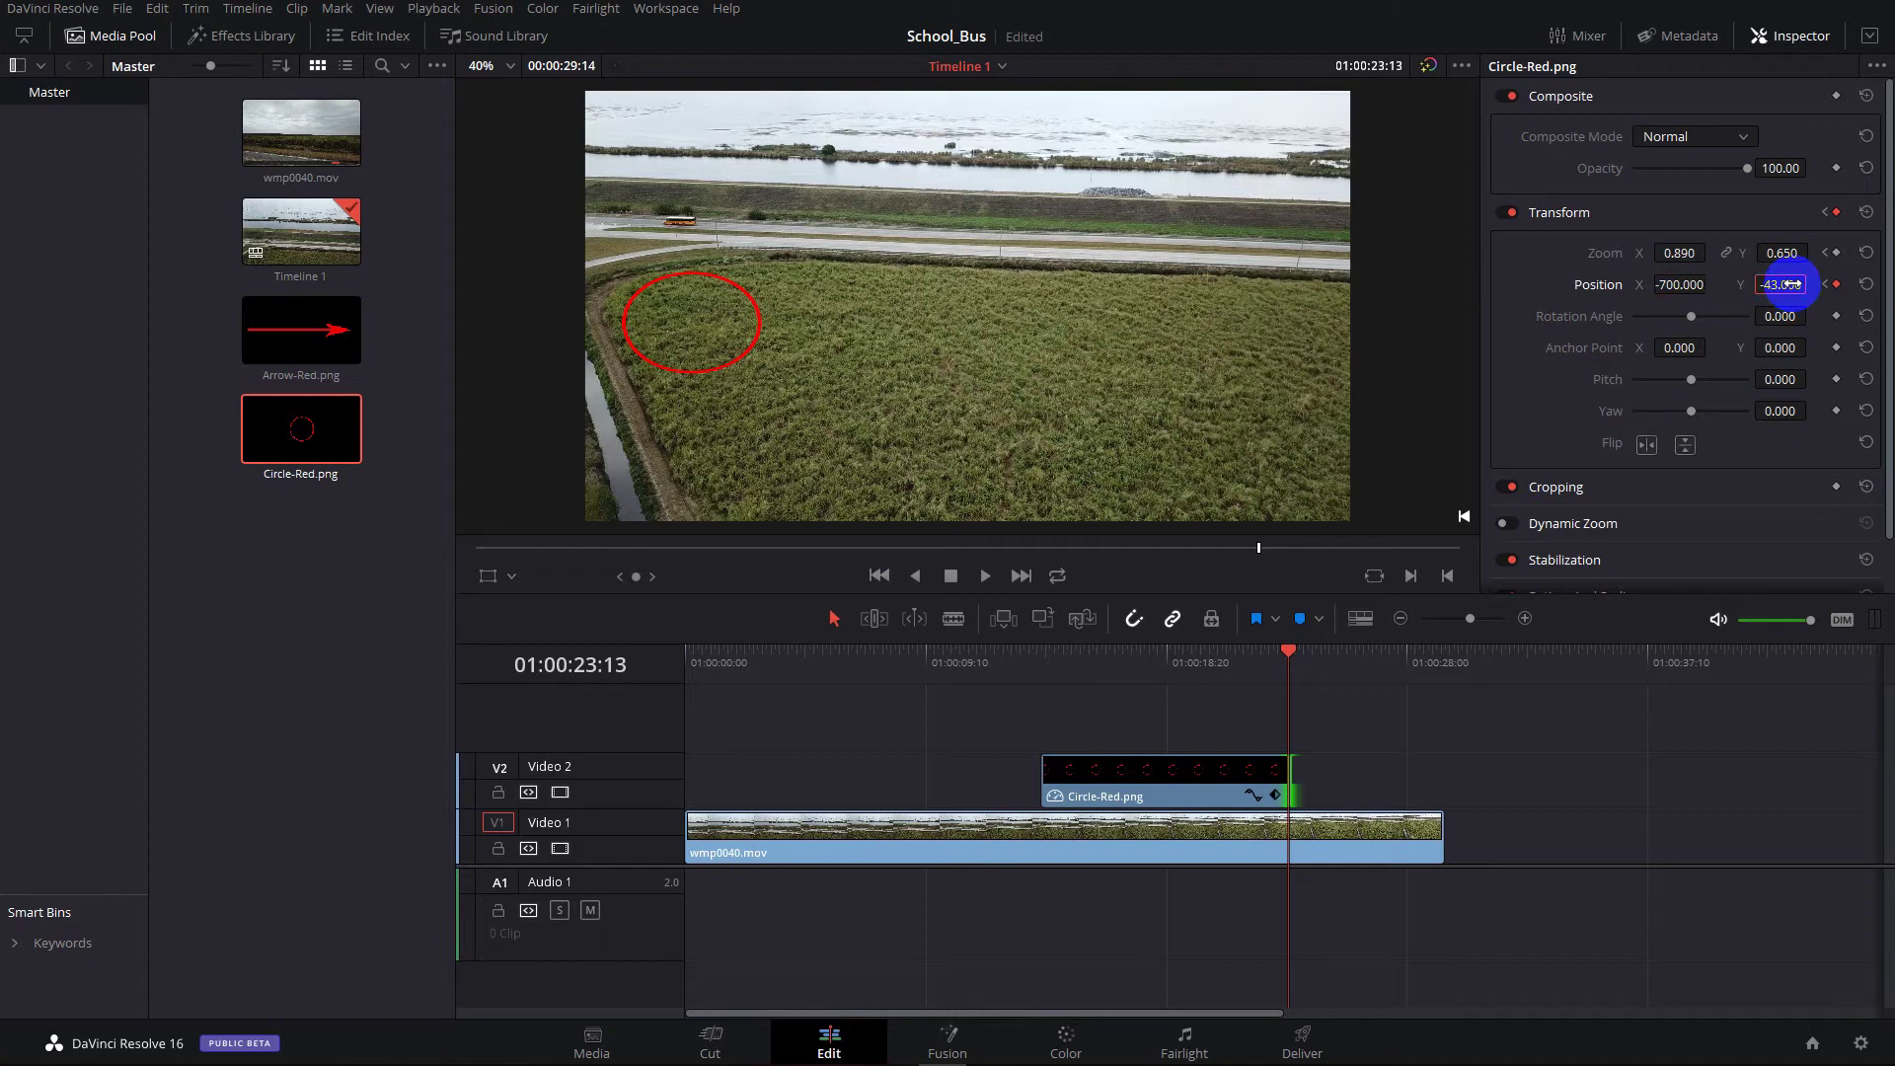
pyautogui.click(1791, 284)
pyautogui.write('400')
pyautogui.press('Return')
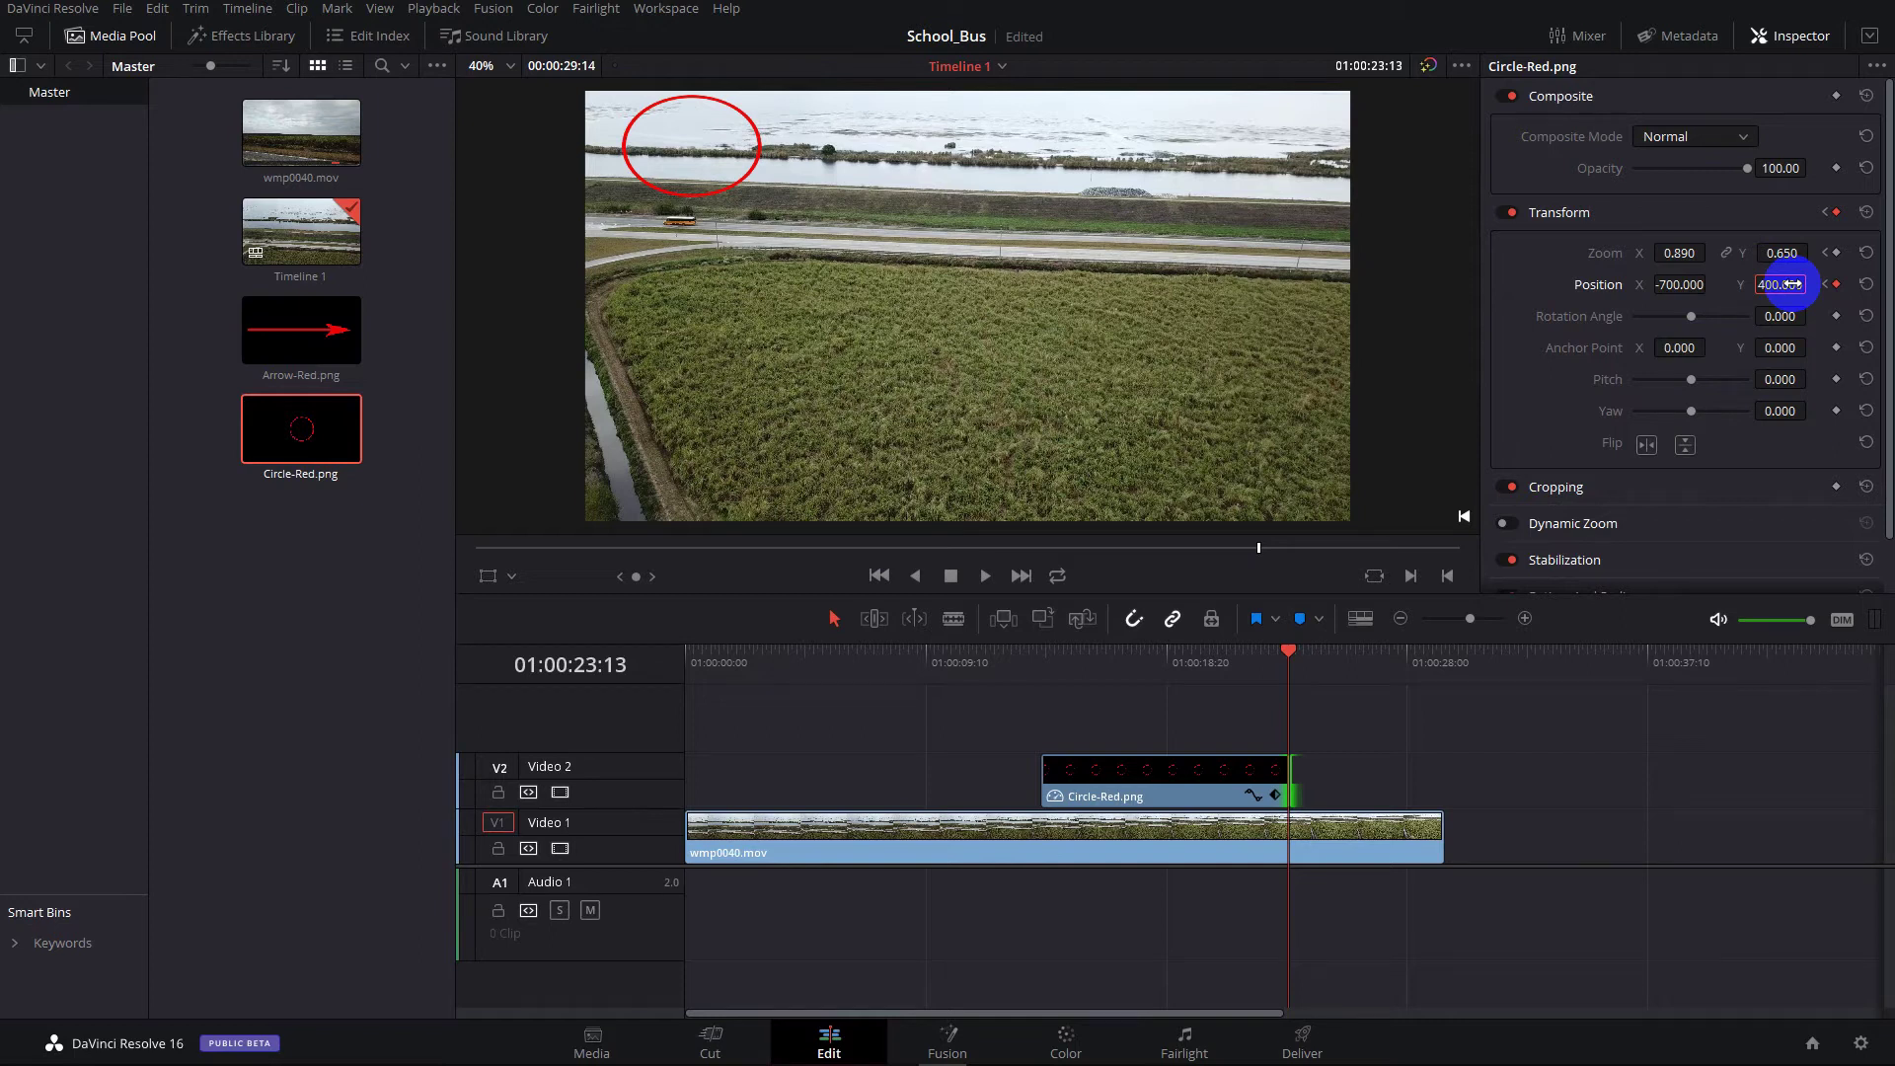
# Adjust the oval's Y through 400 and 100, then fine-tune to about X -738, Y 190 around the bus
pyautogui.click(1792, 285)
pyautogui.write('400')
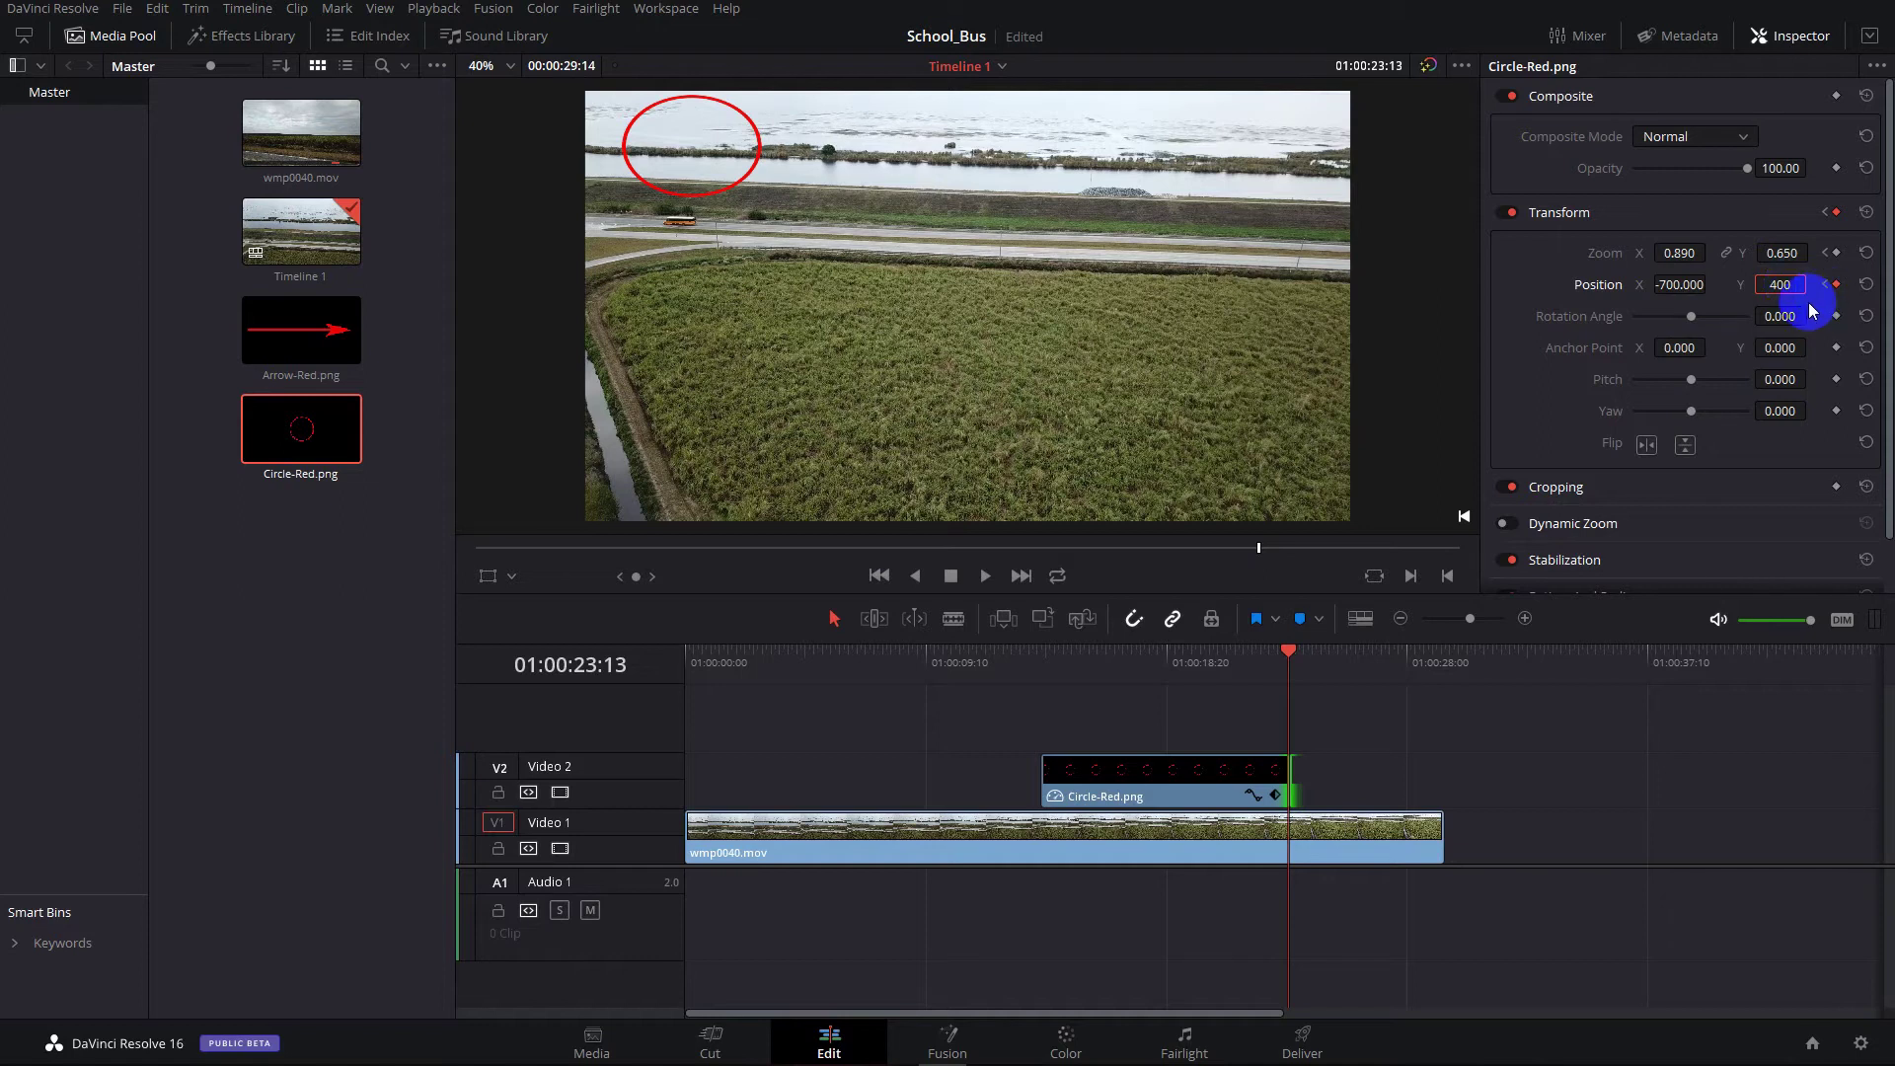
pyautogui.press('Return')
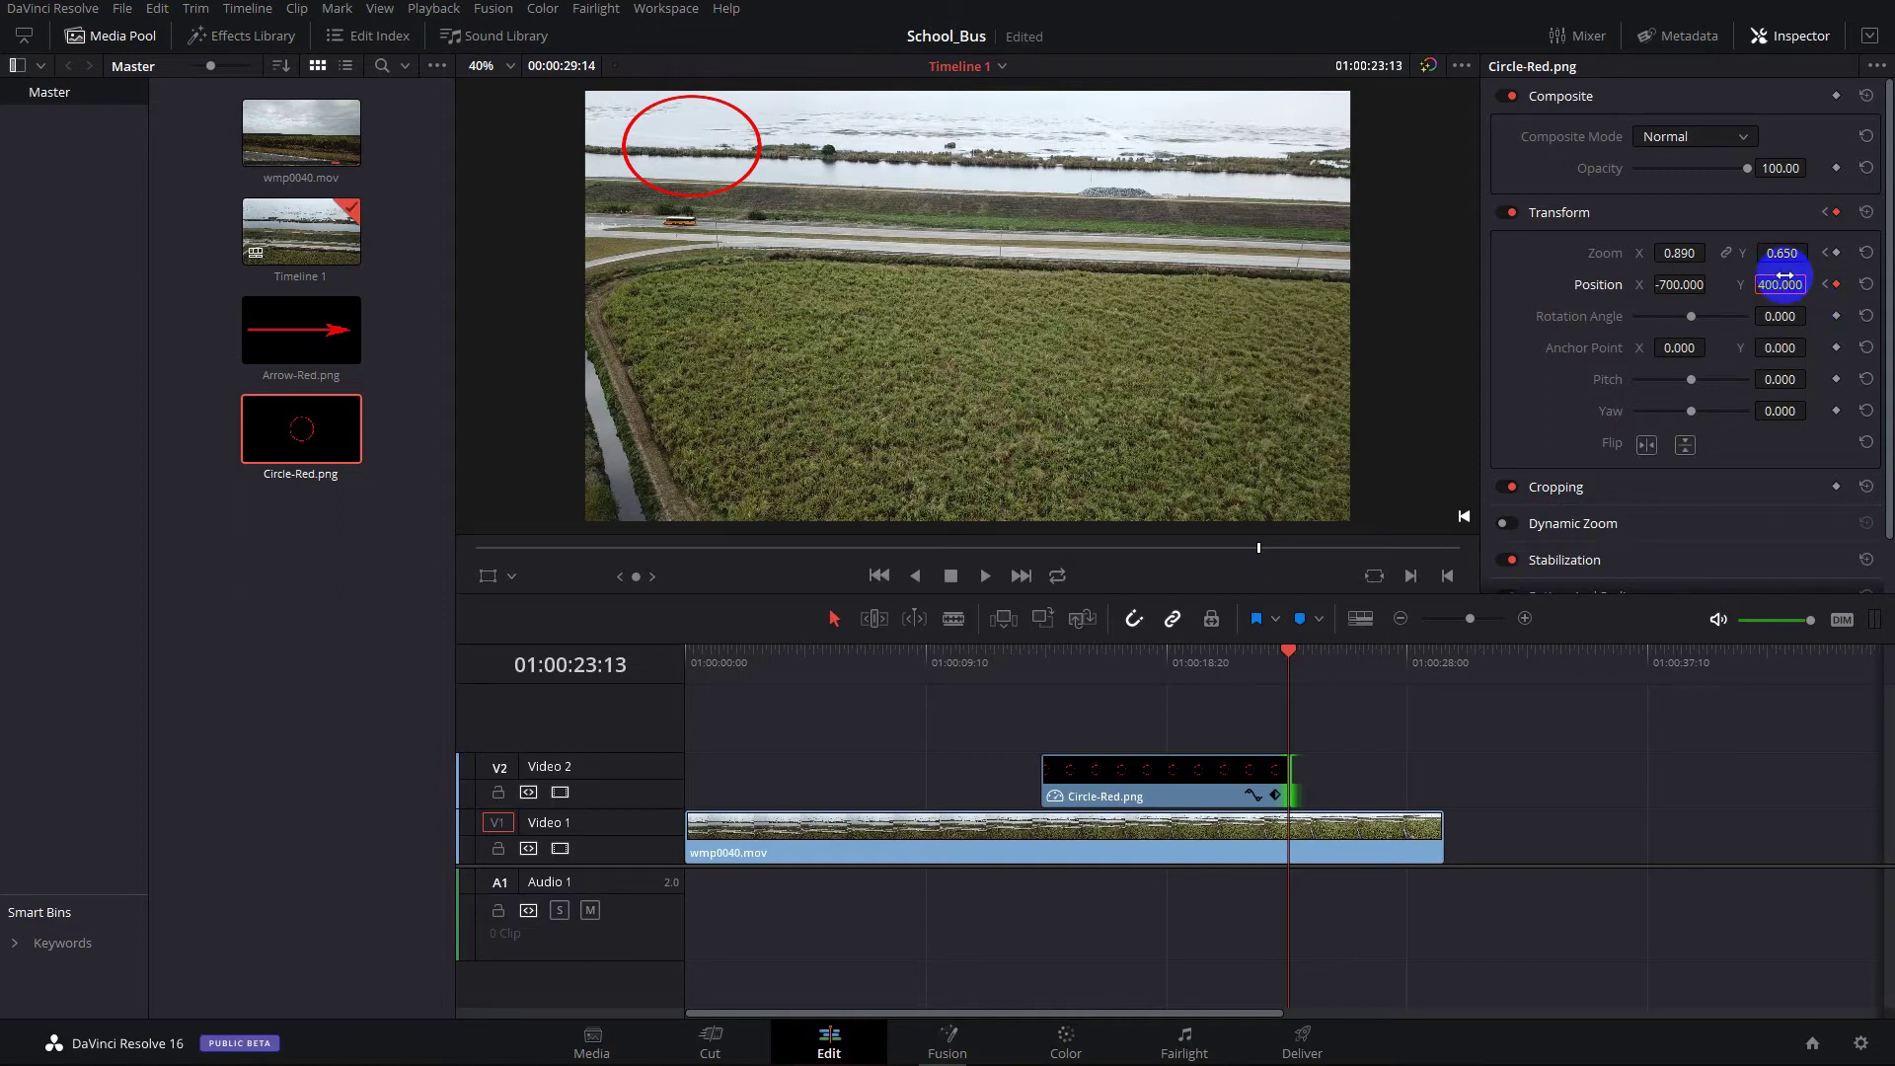
pyautogui.click(1785, 276)
pyautogui.write('100')
pyautogui.press('Return')
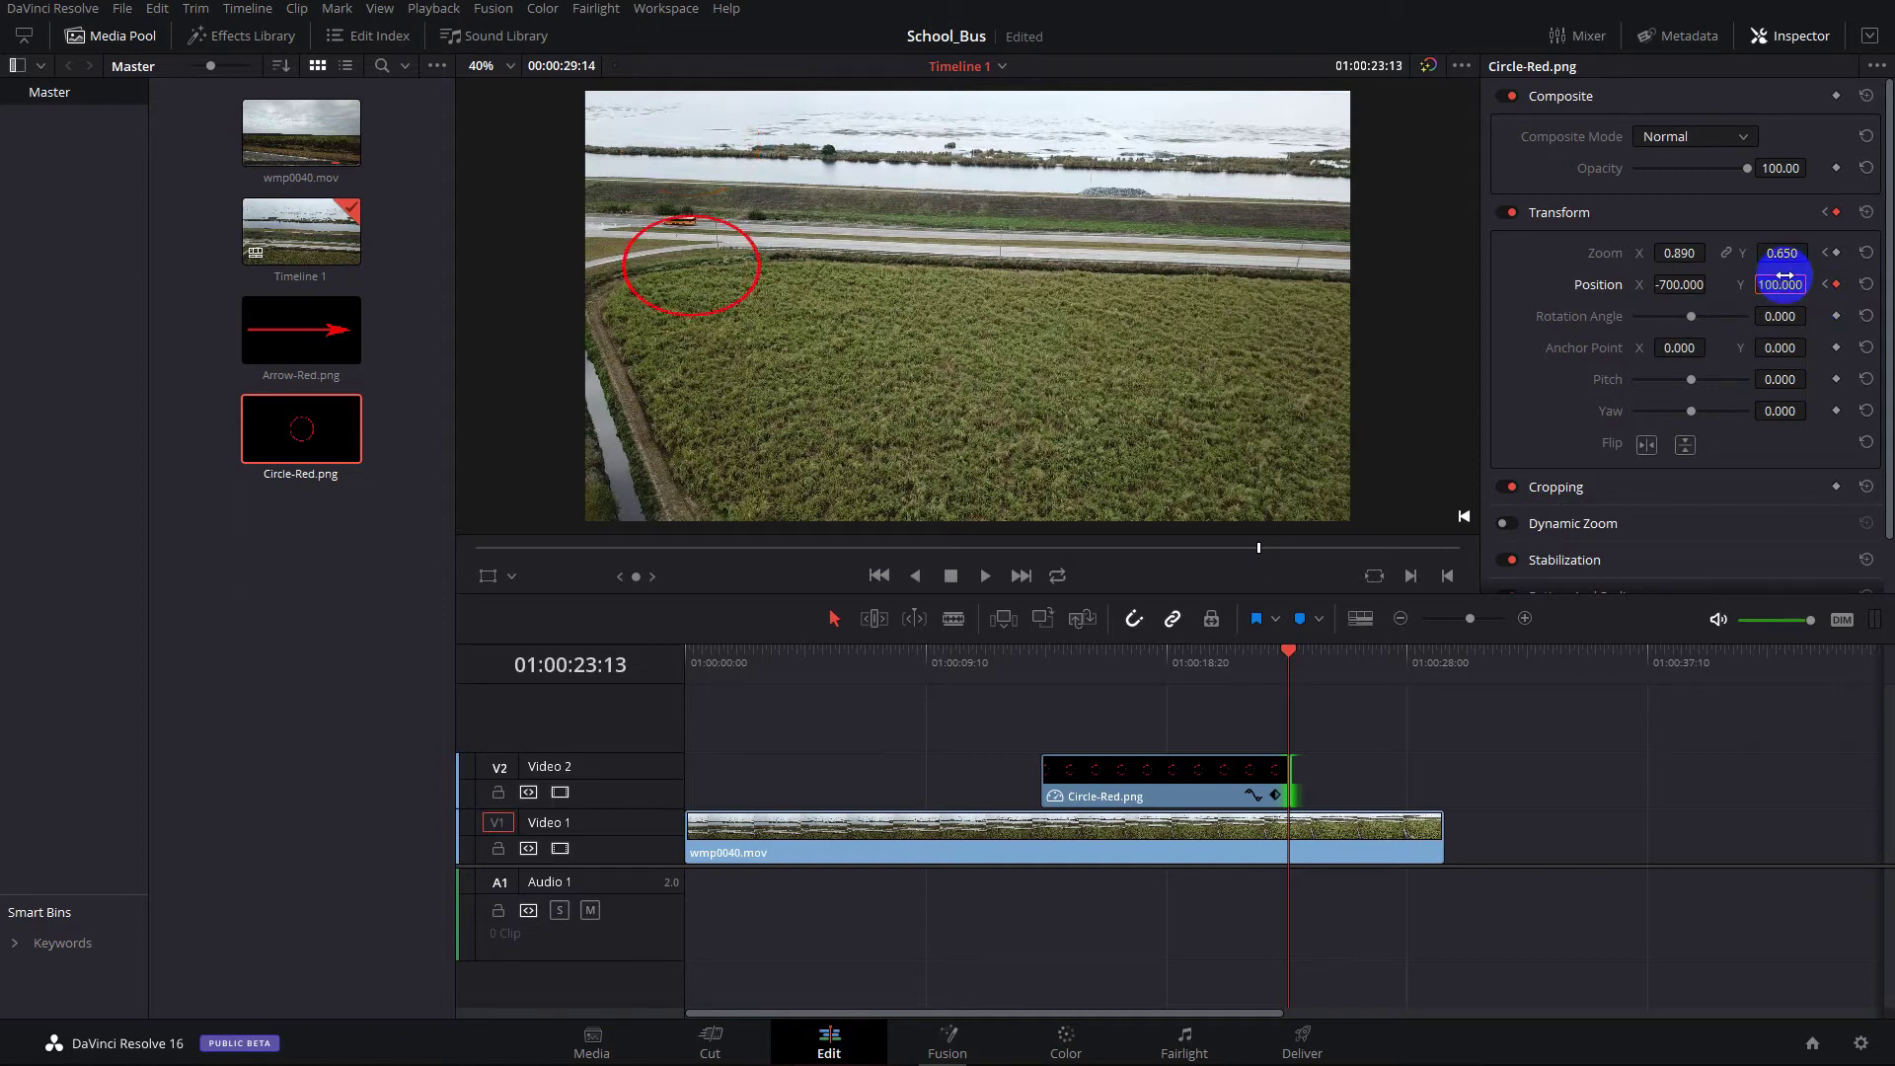
pyautogui.moveTo(1781, 283); pyautogui.dragTo(1870, 264)
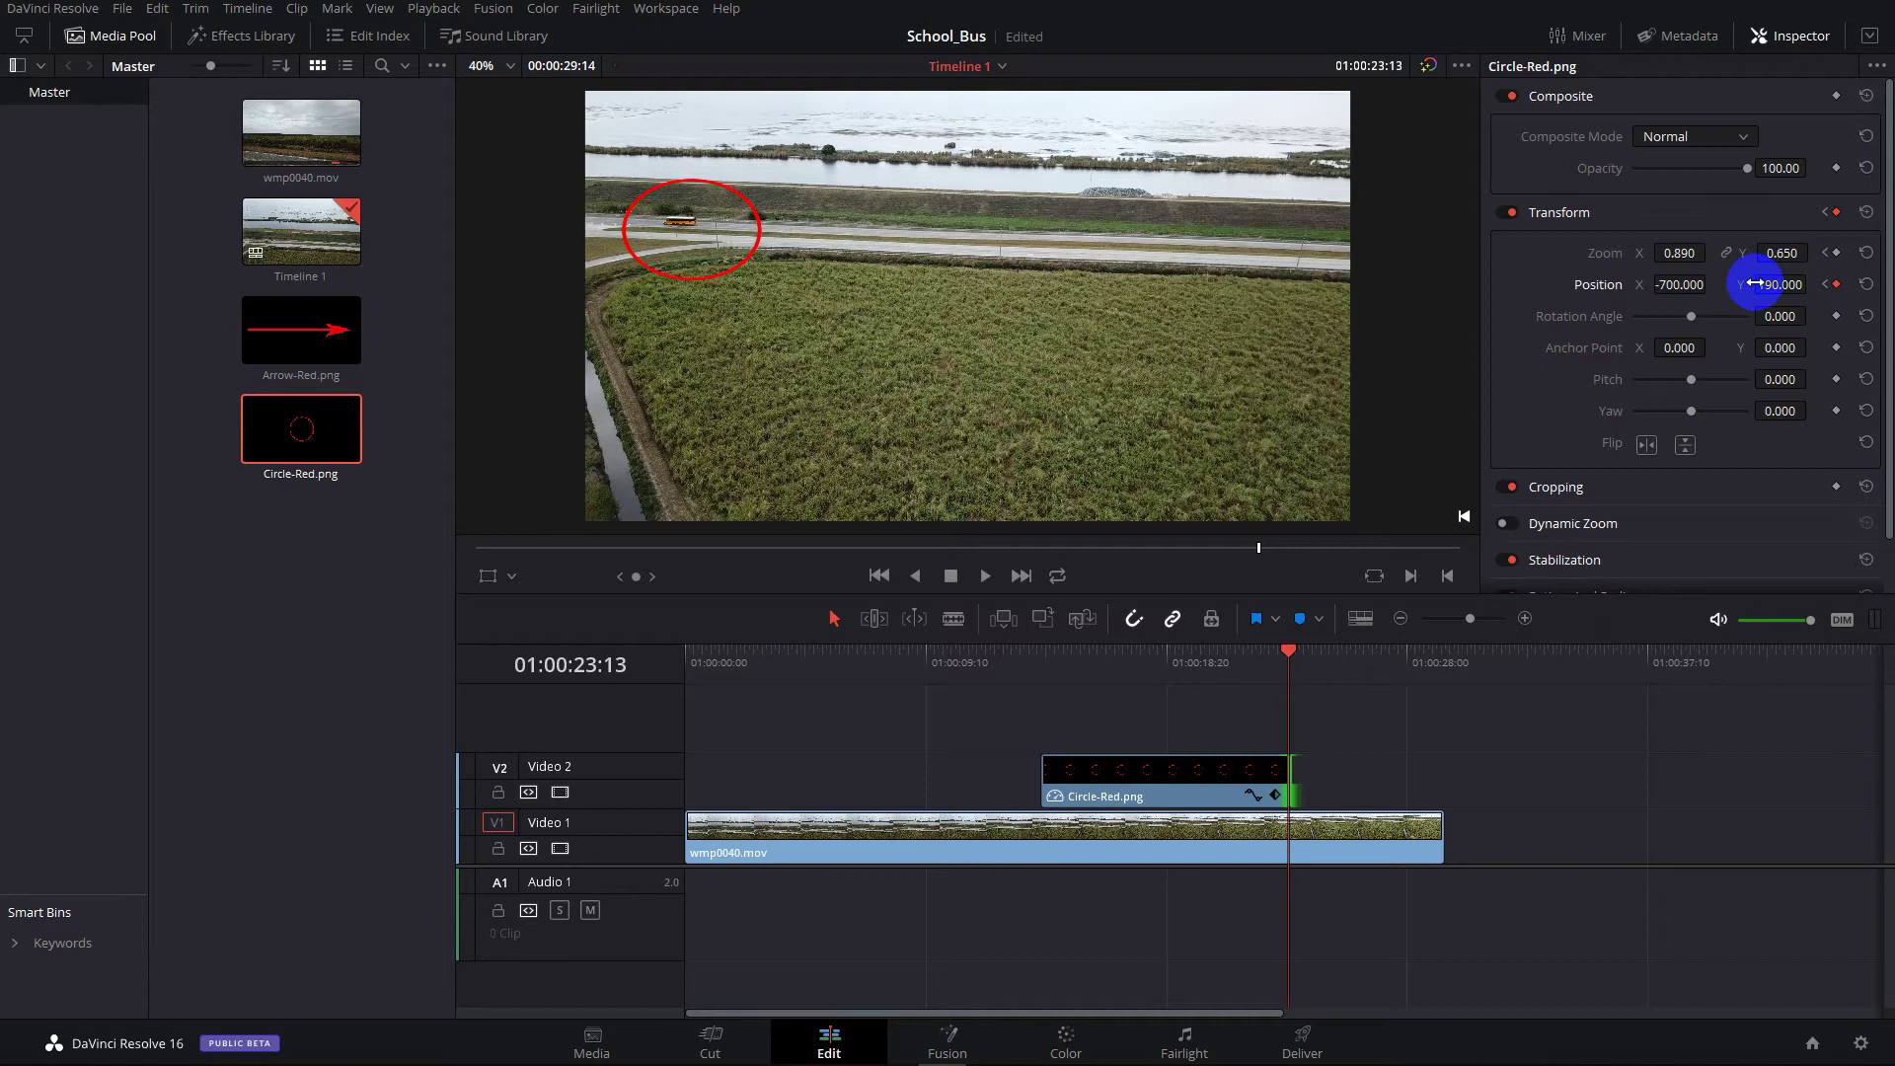
pyautogui.moveTo(1680, 285)
pyautogui.mouseDown()
pyautogui.moveTo(1640, 287)
pyautogui.moveTo(1681, 288)
pyautogui.mouseUp()
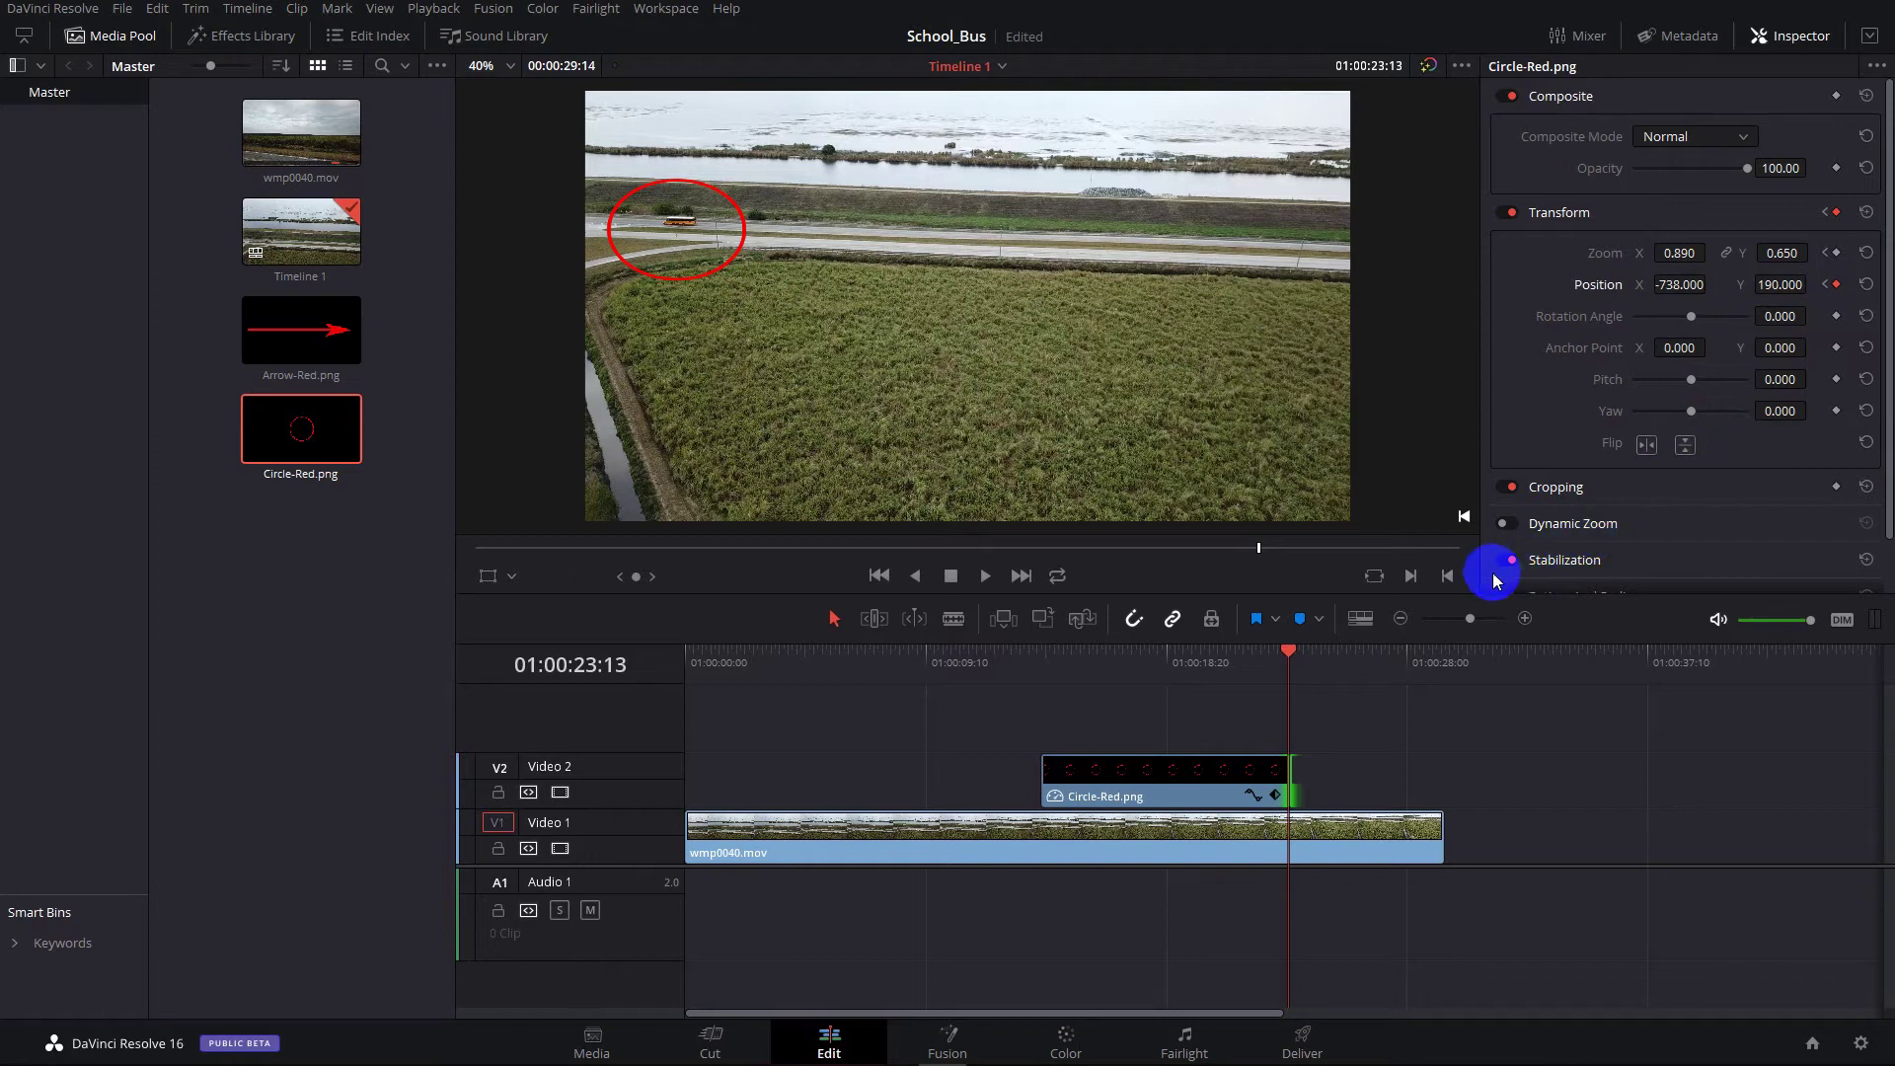
# Play back from about 01:00:11:26 to preview the oval's motion, then park the playhead at 01:00:13:25
pyautogui.click(989, 652)
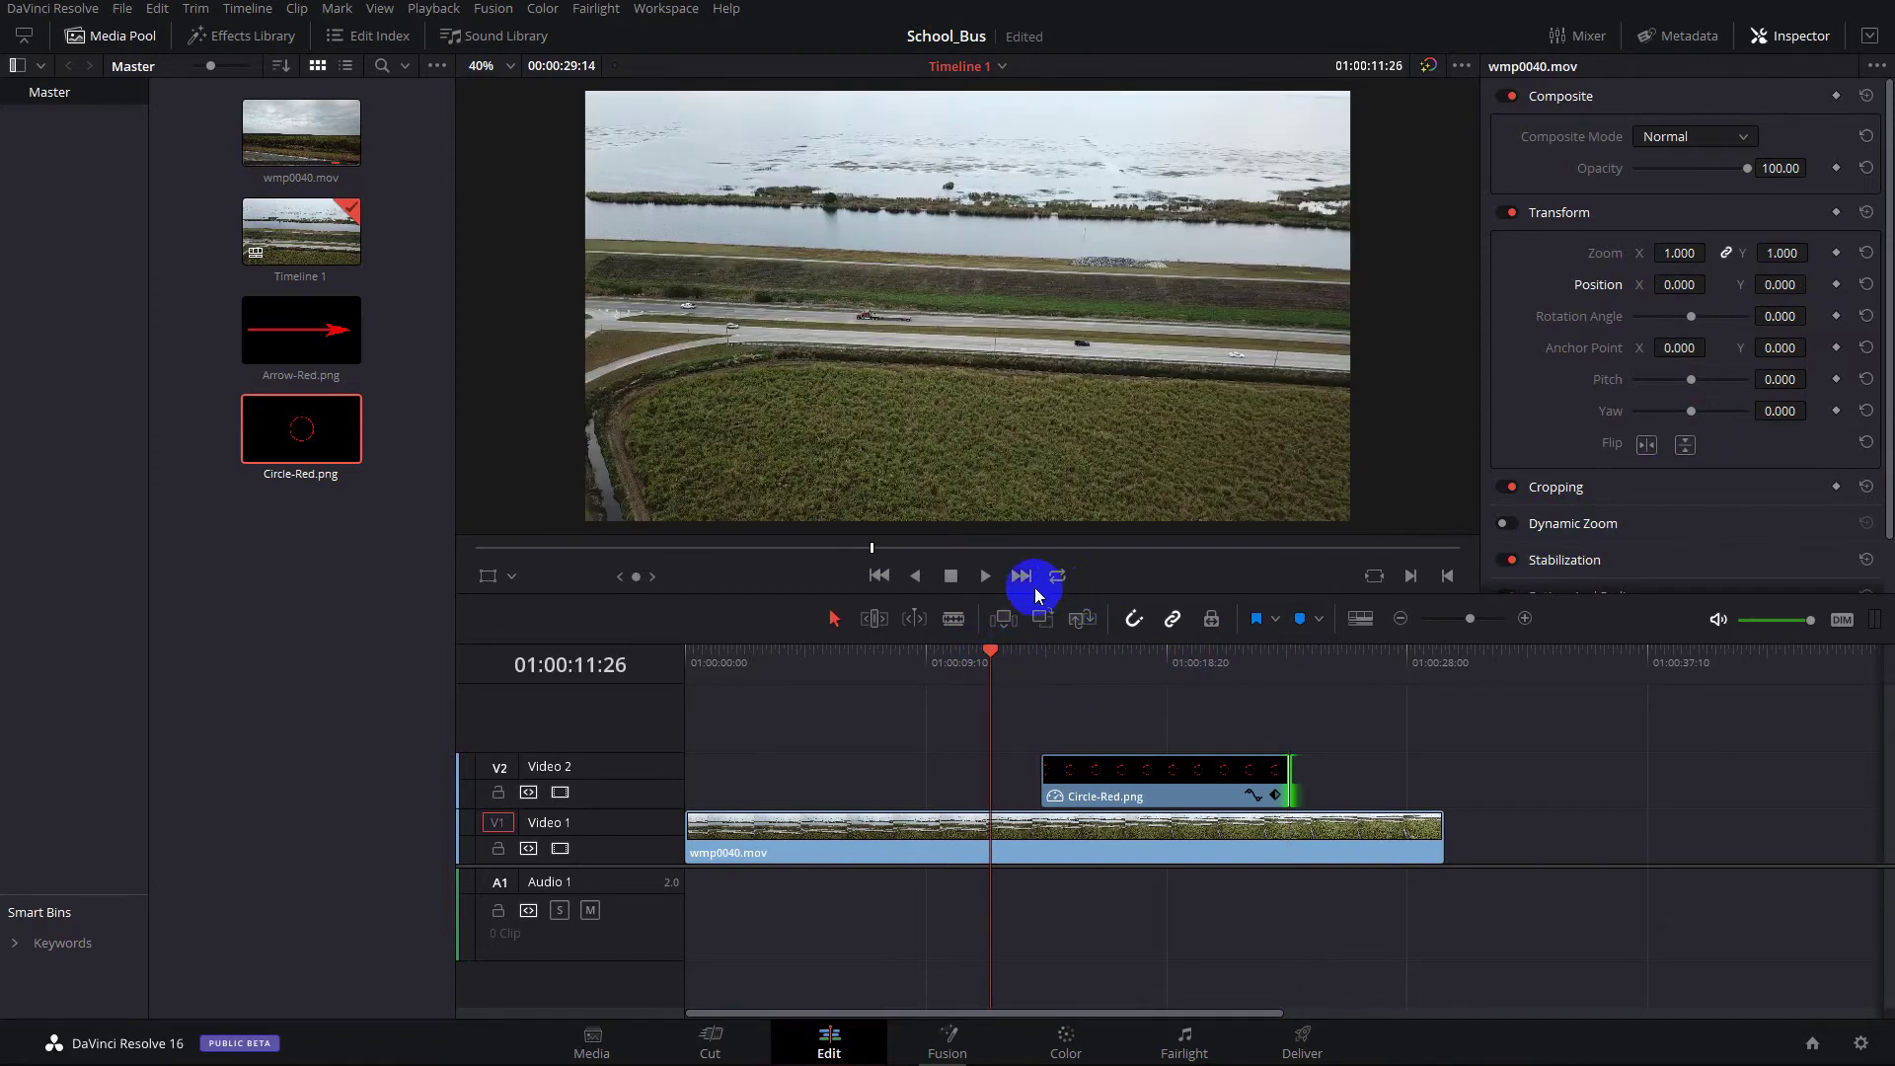
pyautogui.click(985, 575)
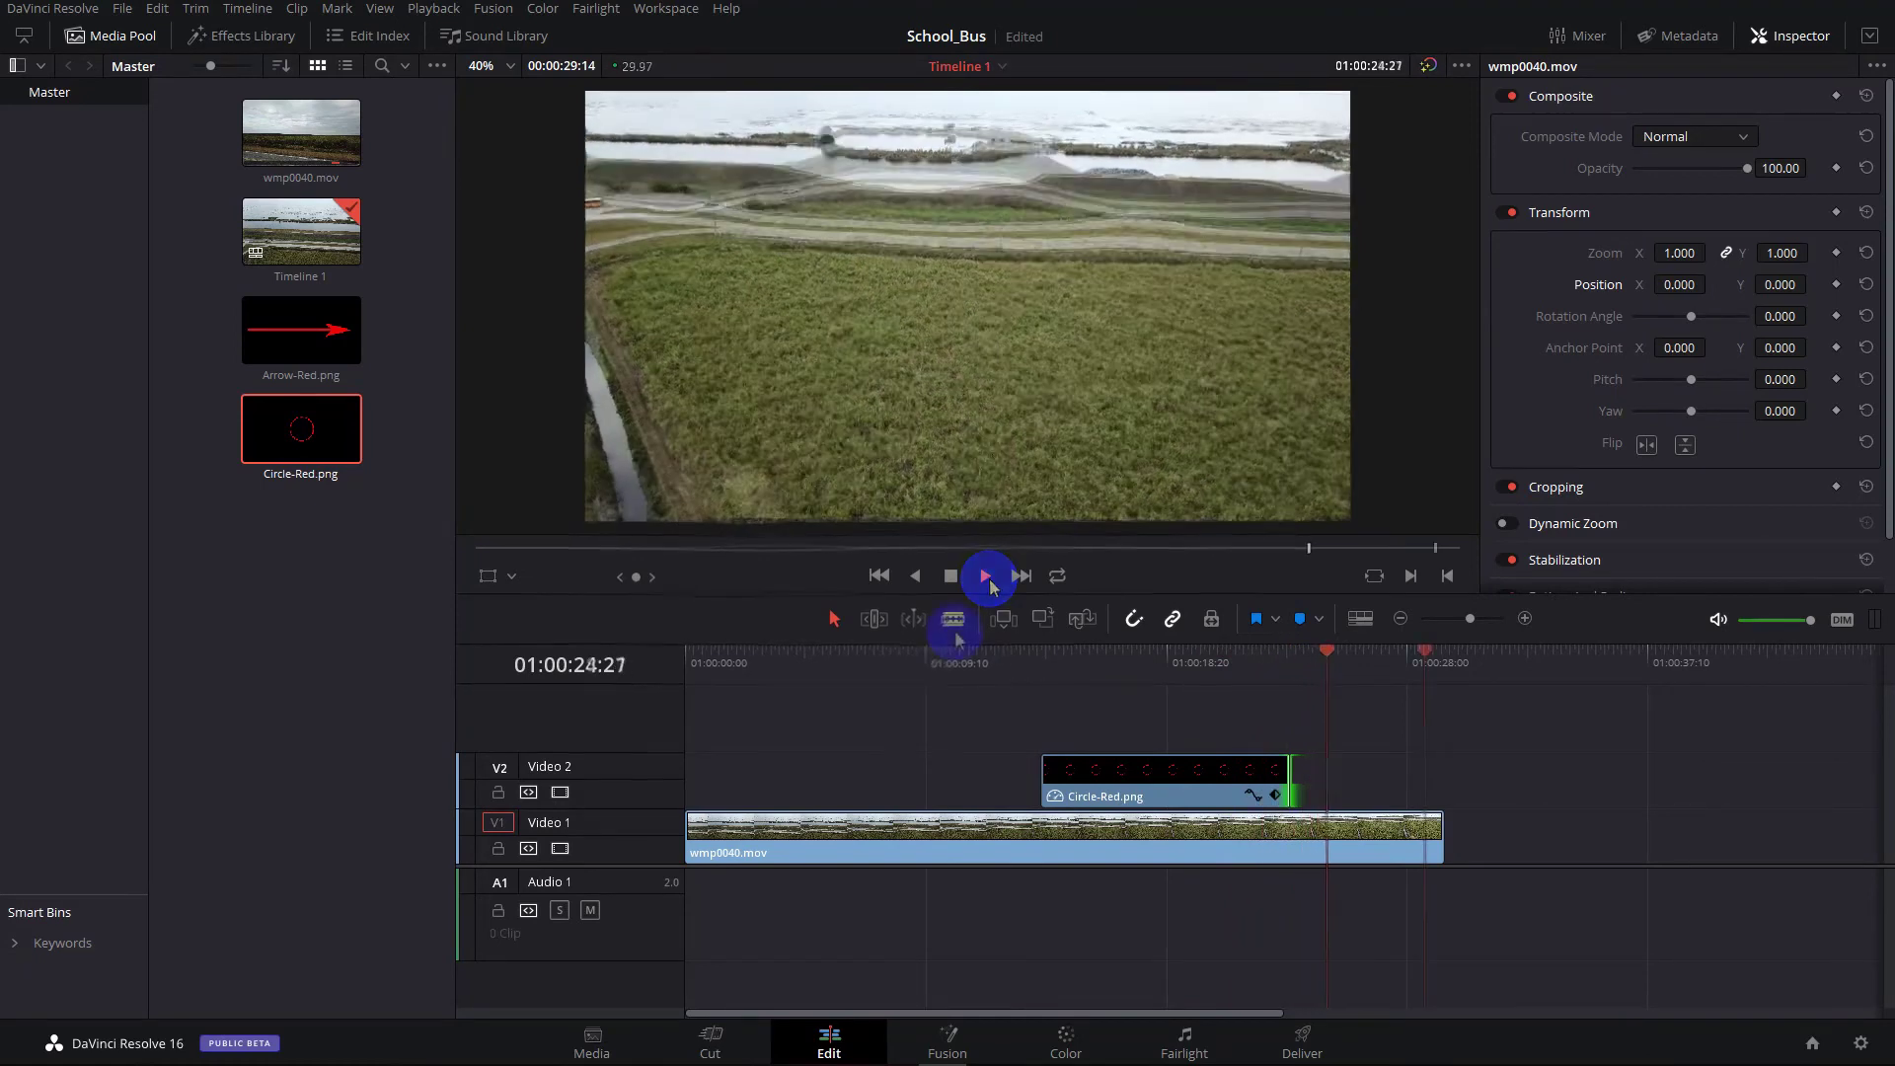
pyautogui.click(987, 576)
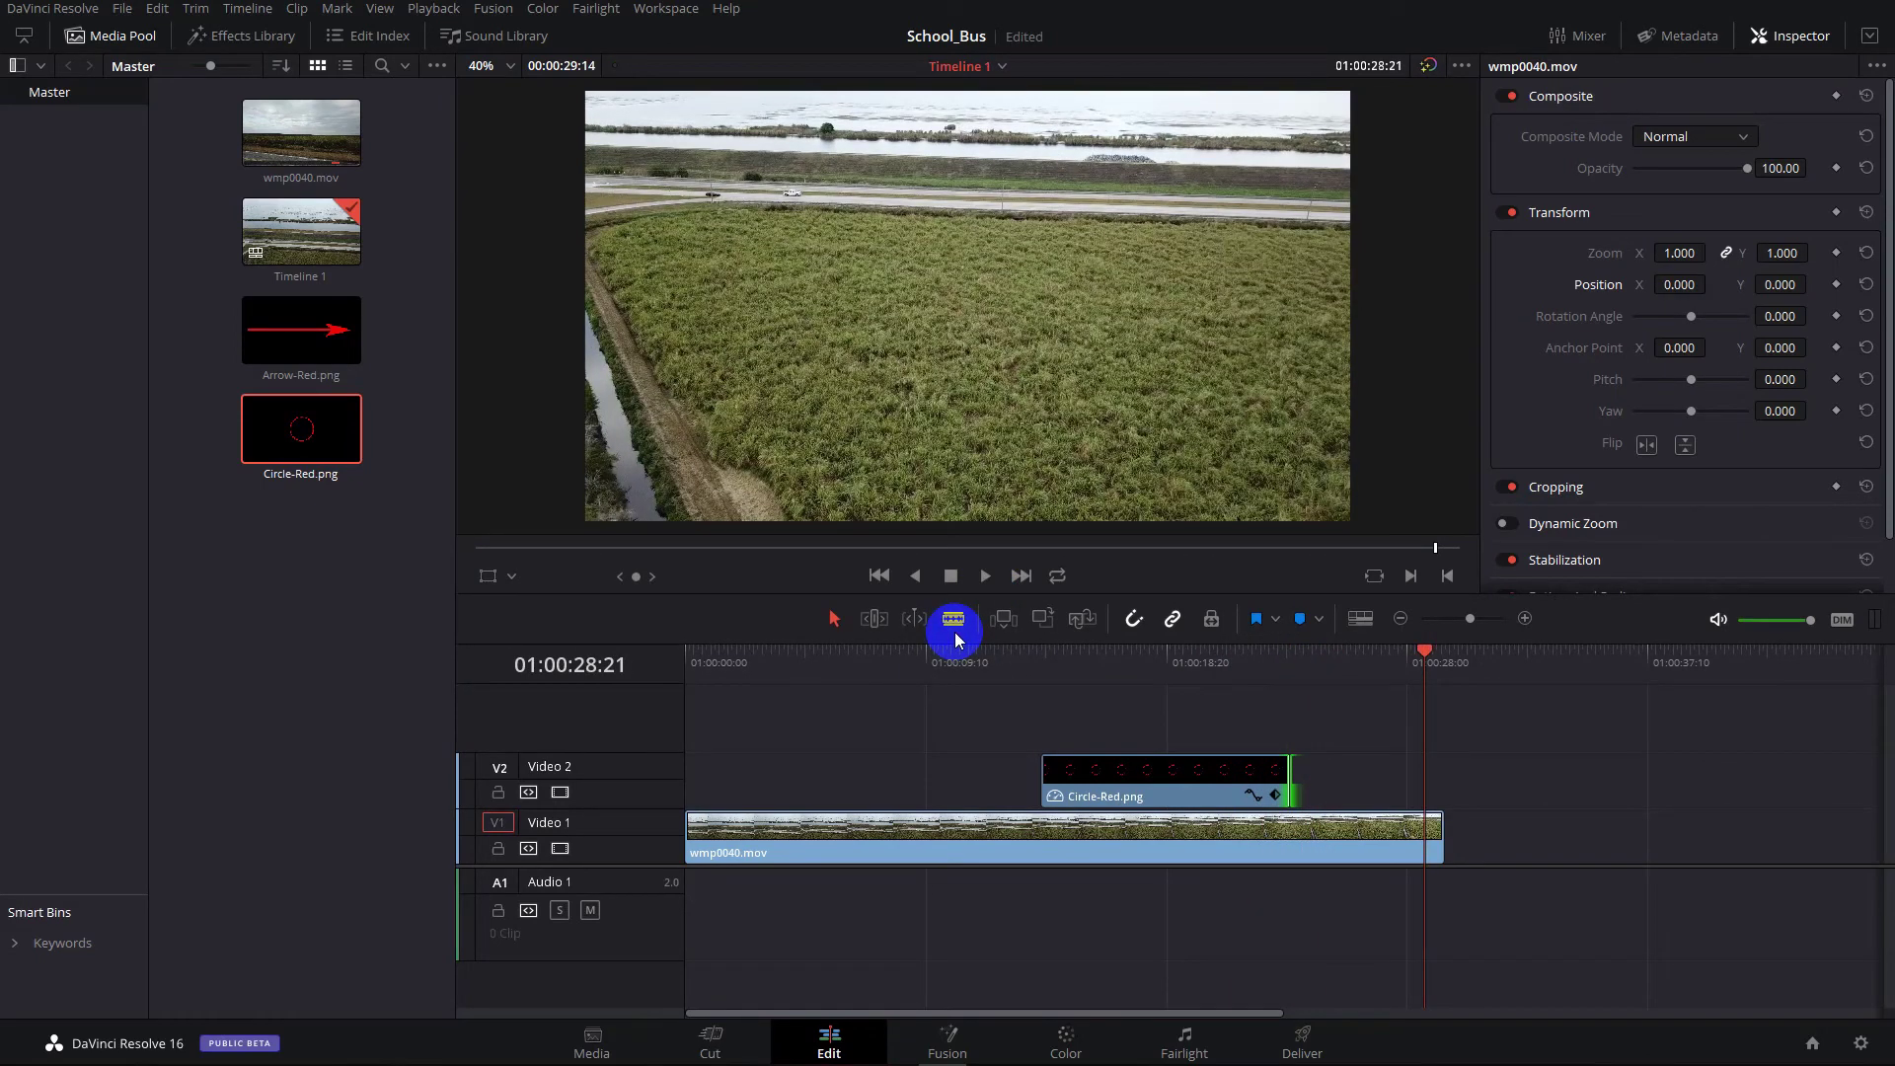
pyautogui.click(1044, 659)
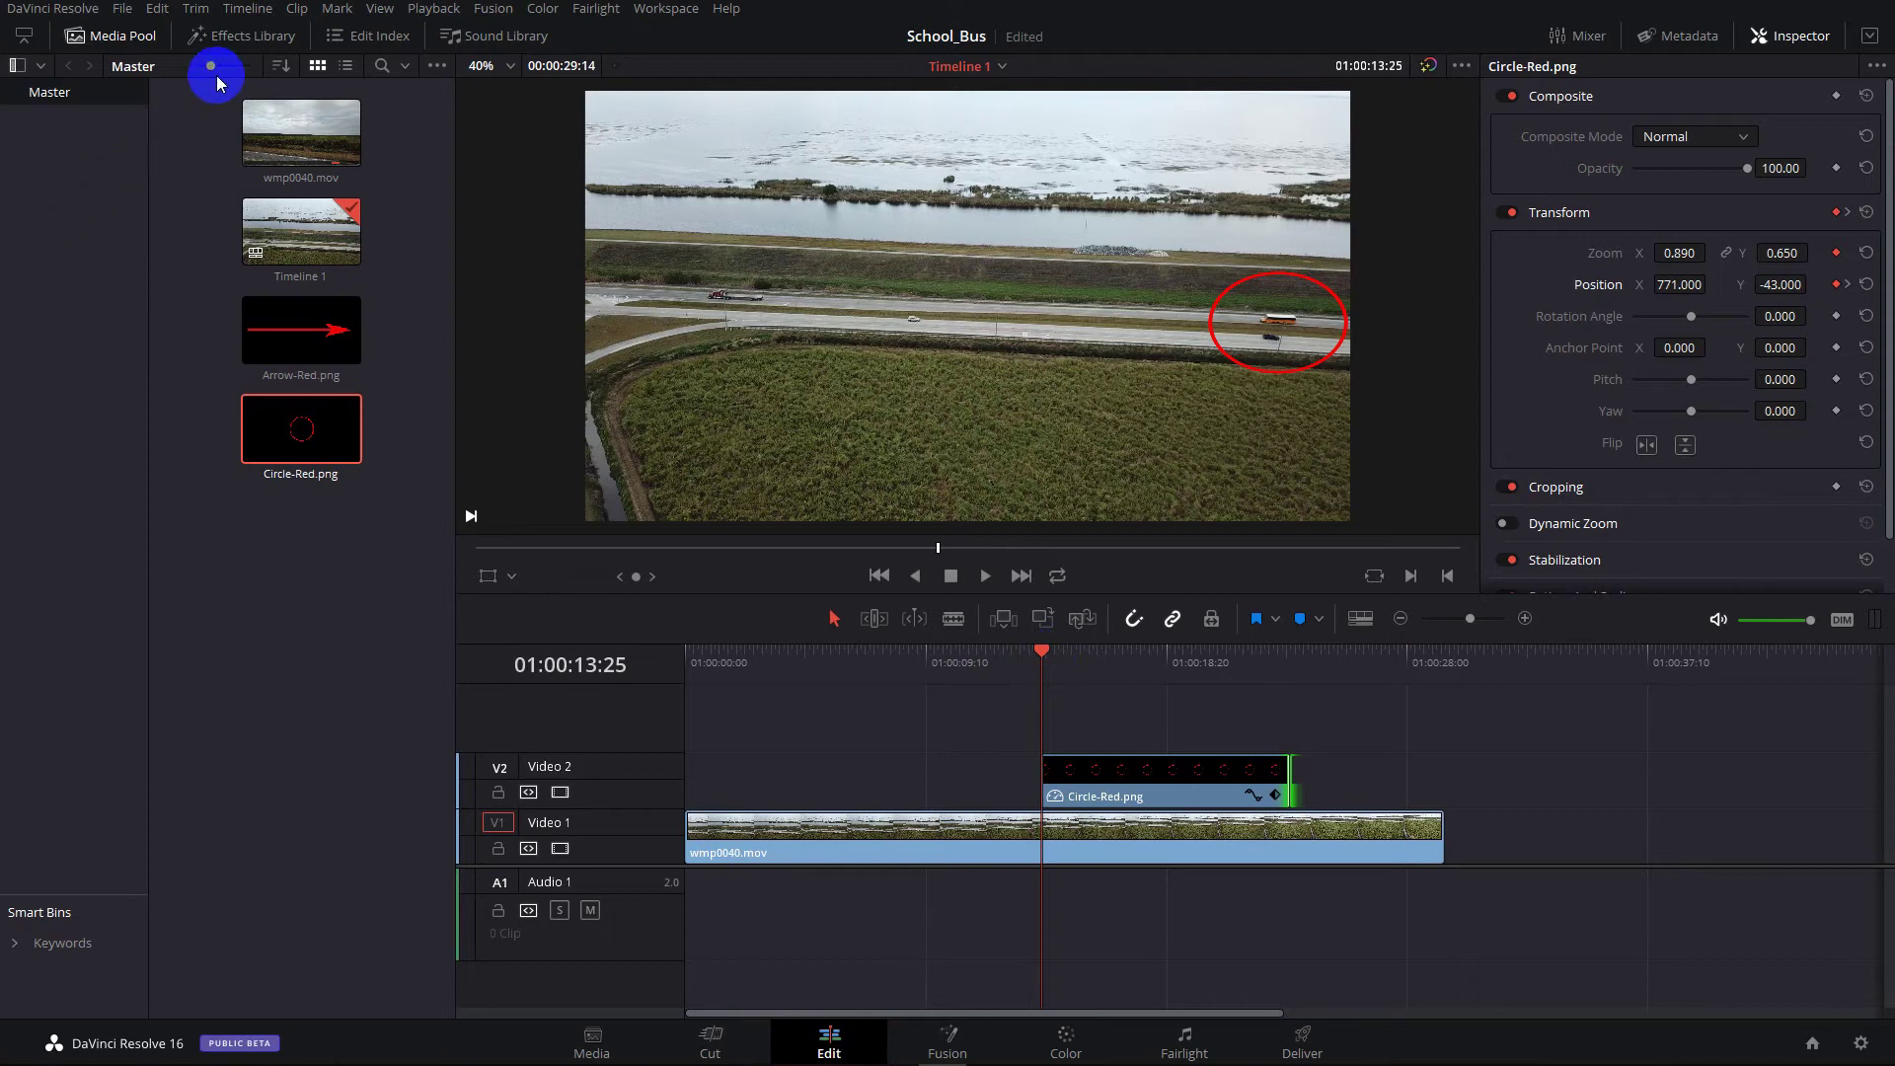
# Place the plain Text title from Toolbox > Titles on a new V3 track at 01:00:13:25 and select it
pyautogui.click(226, 45)
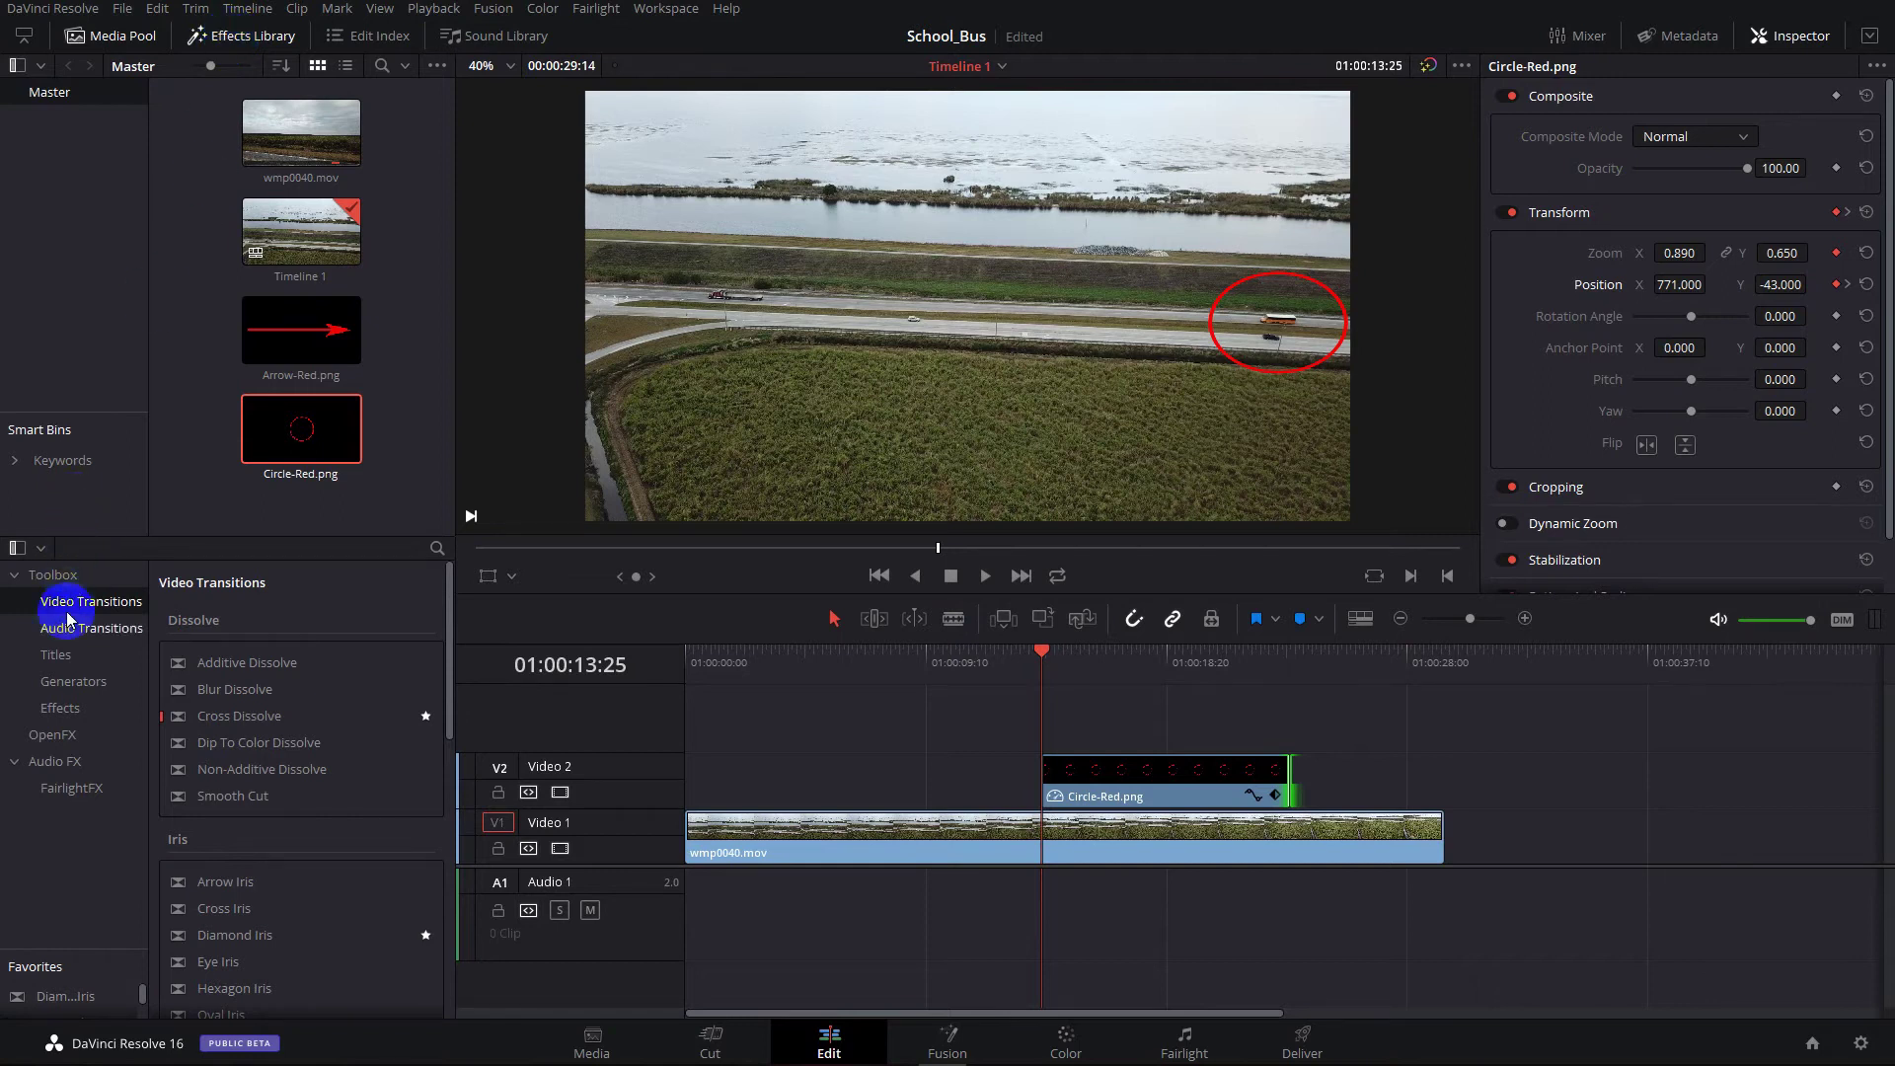
pyautogui.click(57, 659)
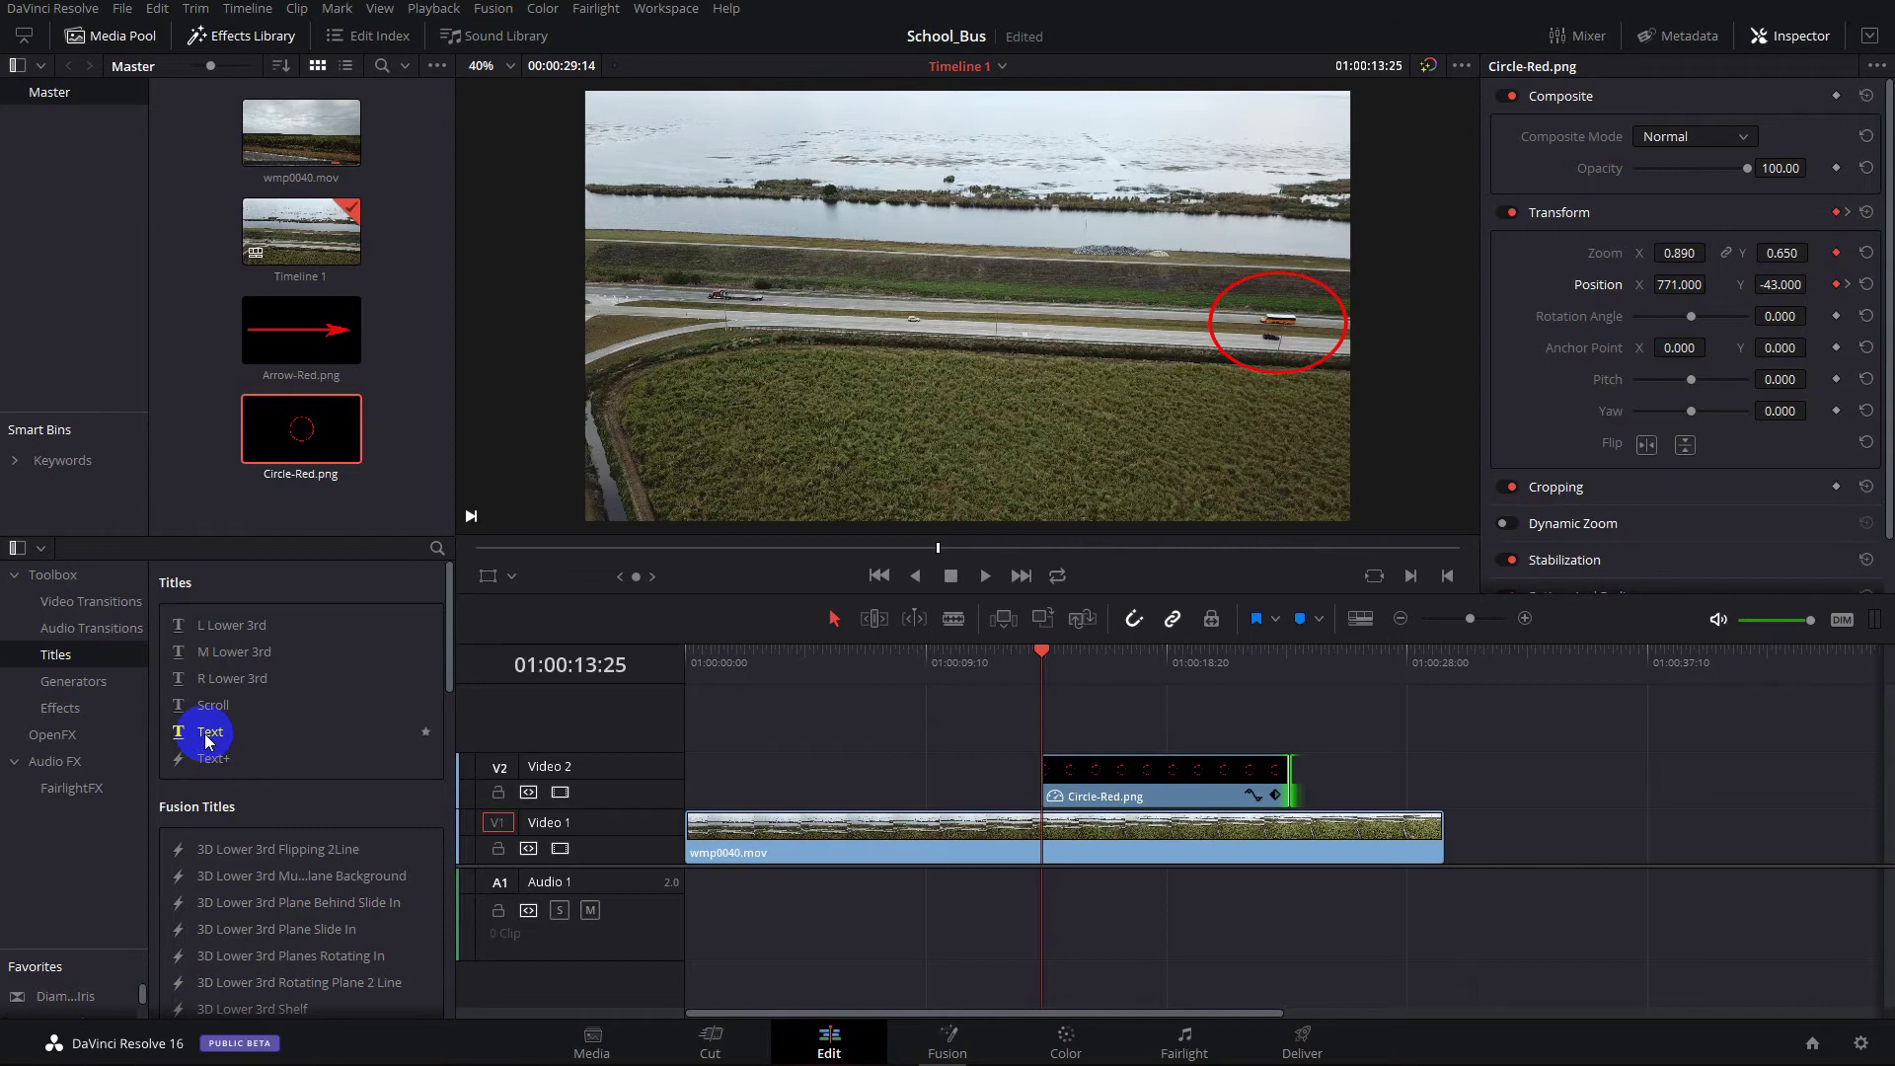
pyautogui.moveTo(206, 741); pyautogui.dragTo(221, 740)
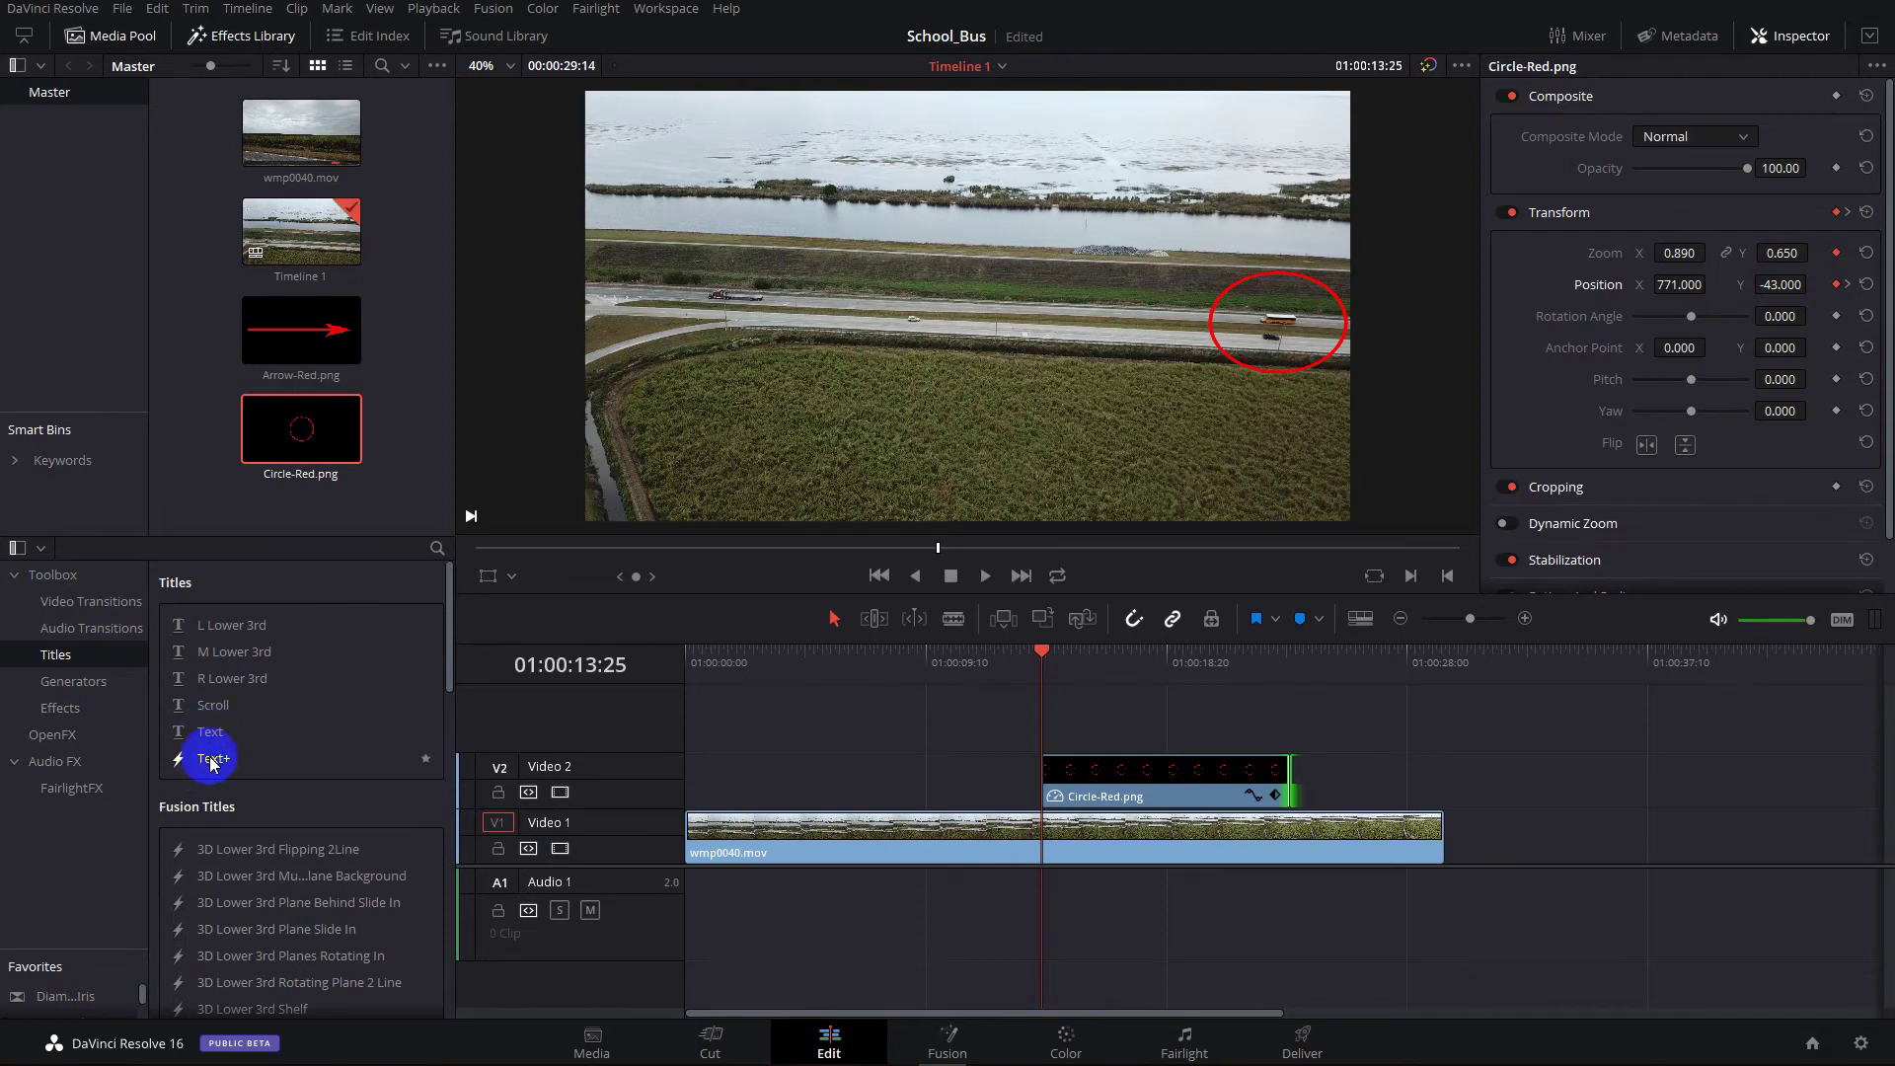
pyautogui.click(219, 731)
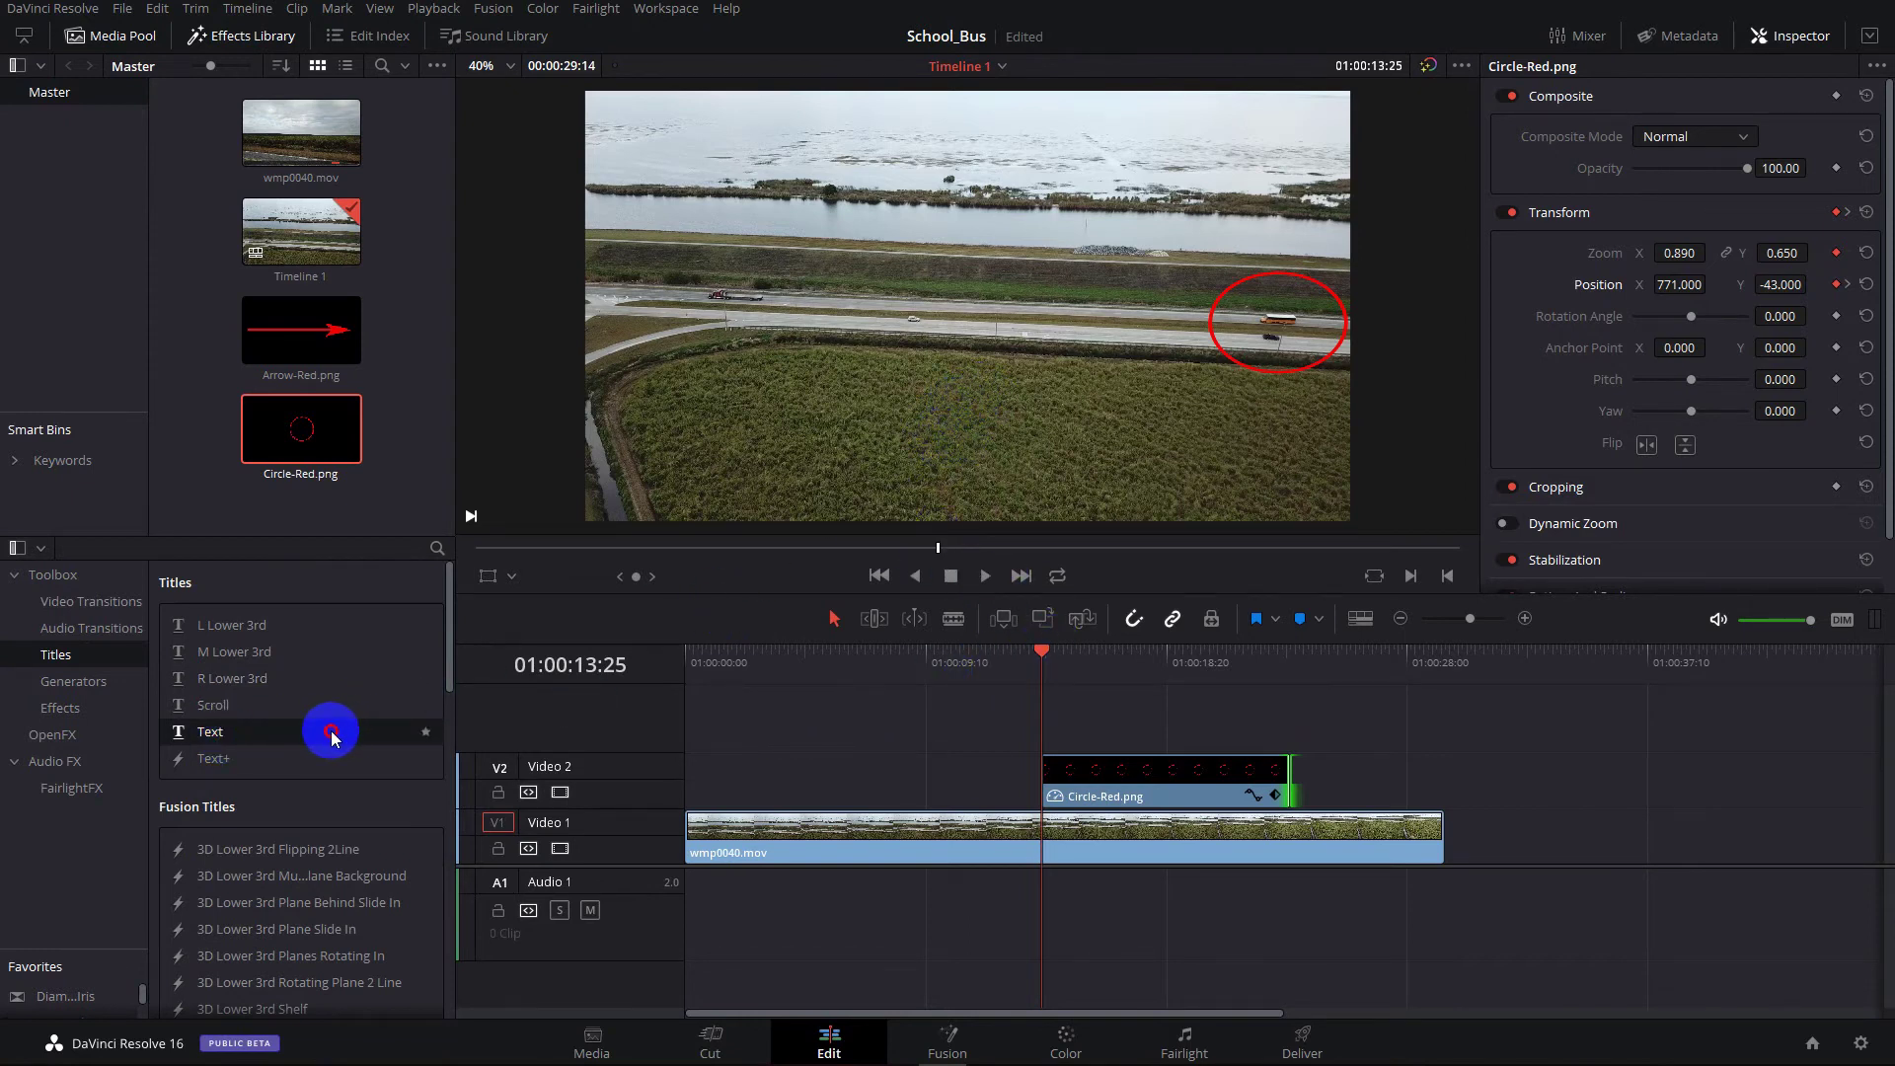
pyautogui.moveTo(332, 737); pyautogui.dragTo(1082, 708)
pyautogui.click(1054, 716)
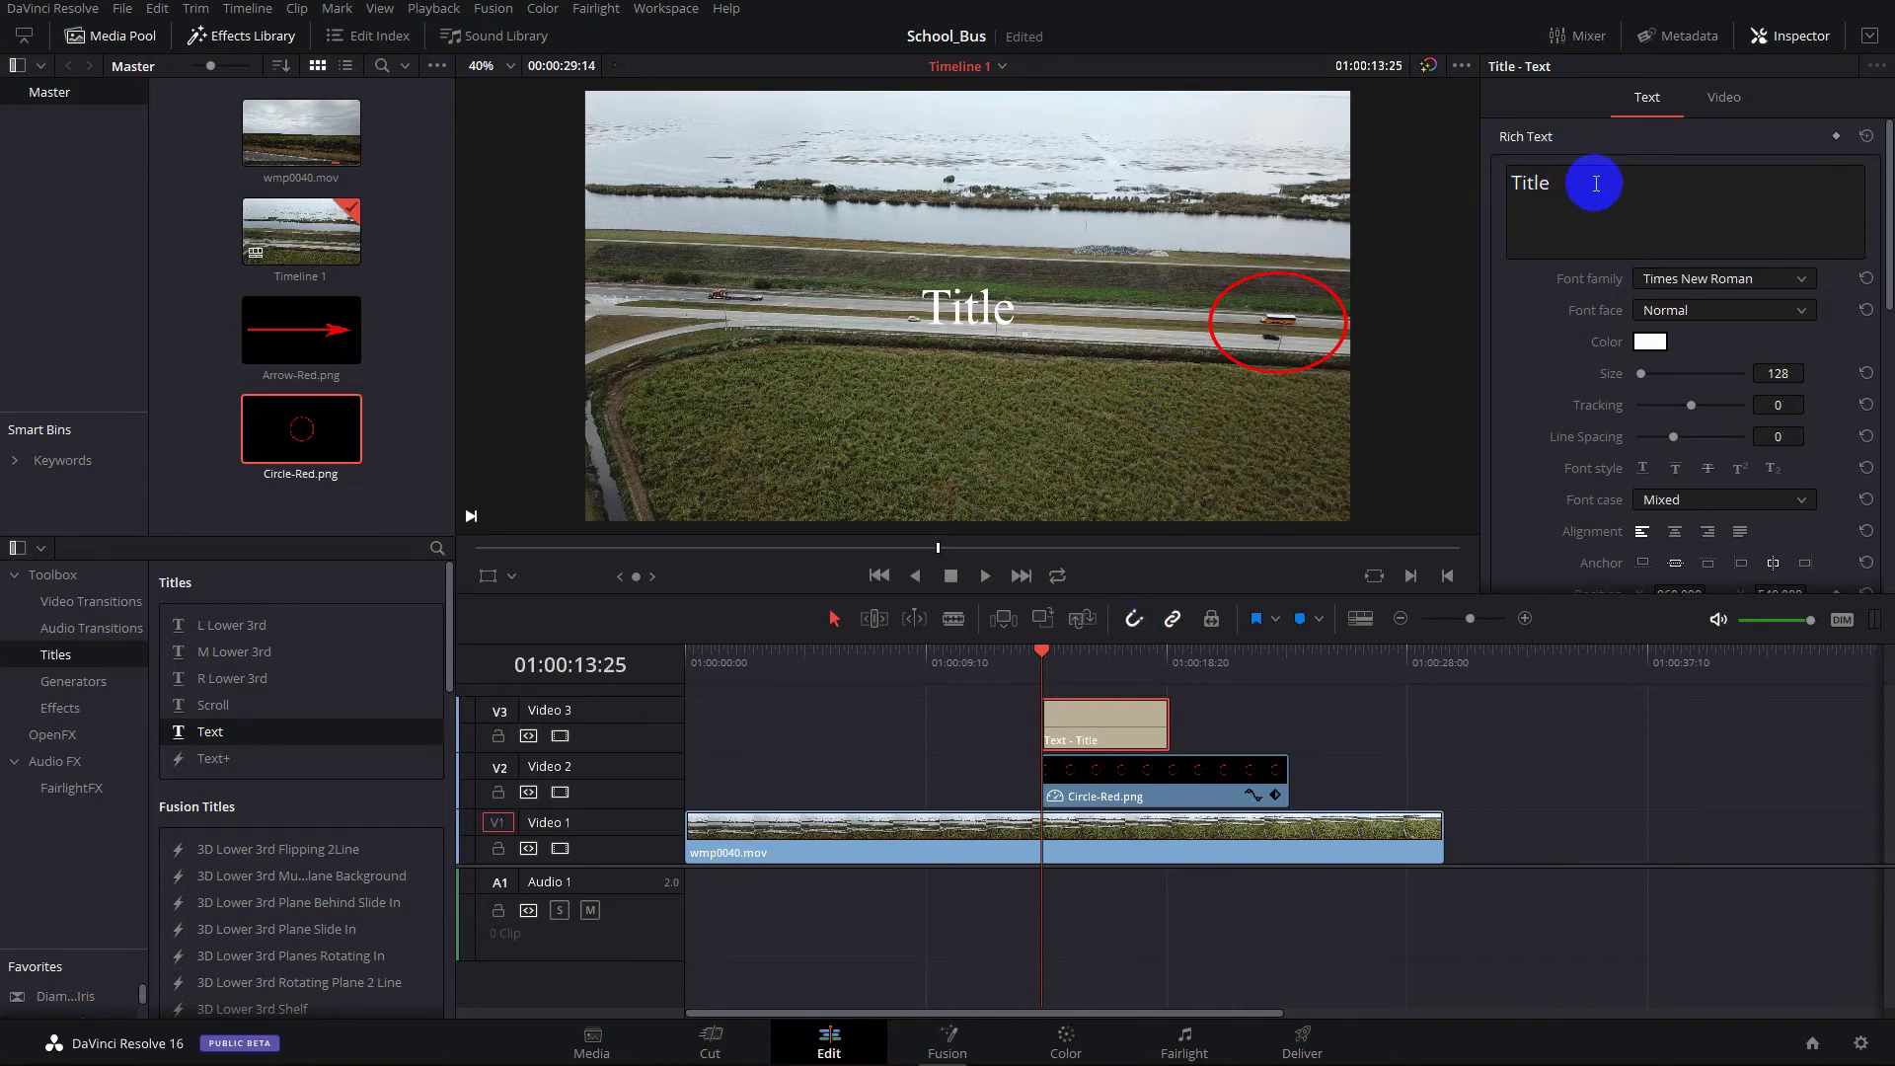
# Replace the placeholder 'Title' with 'School Bus' in the Inspector's Rich Text box
pyautogui.moveTo(1596, 184); pyautogui.dragTo(1471, 187)
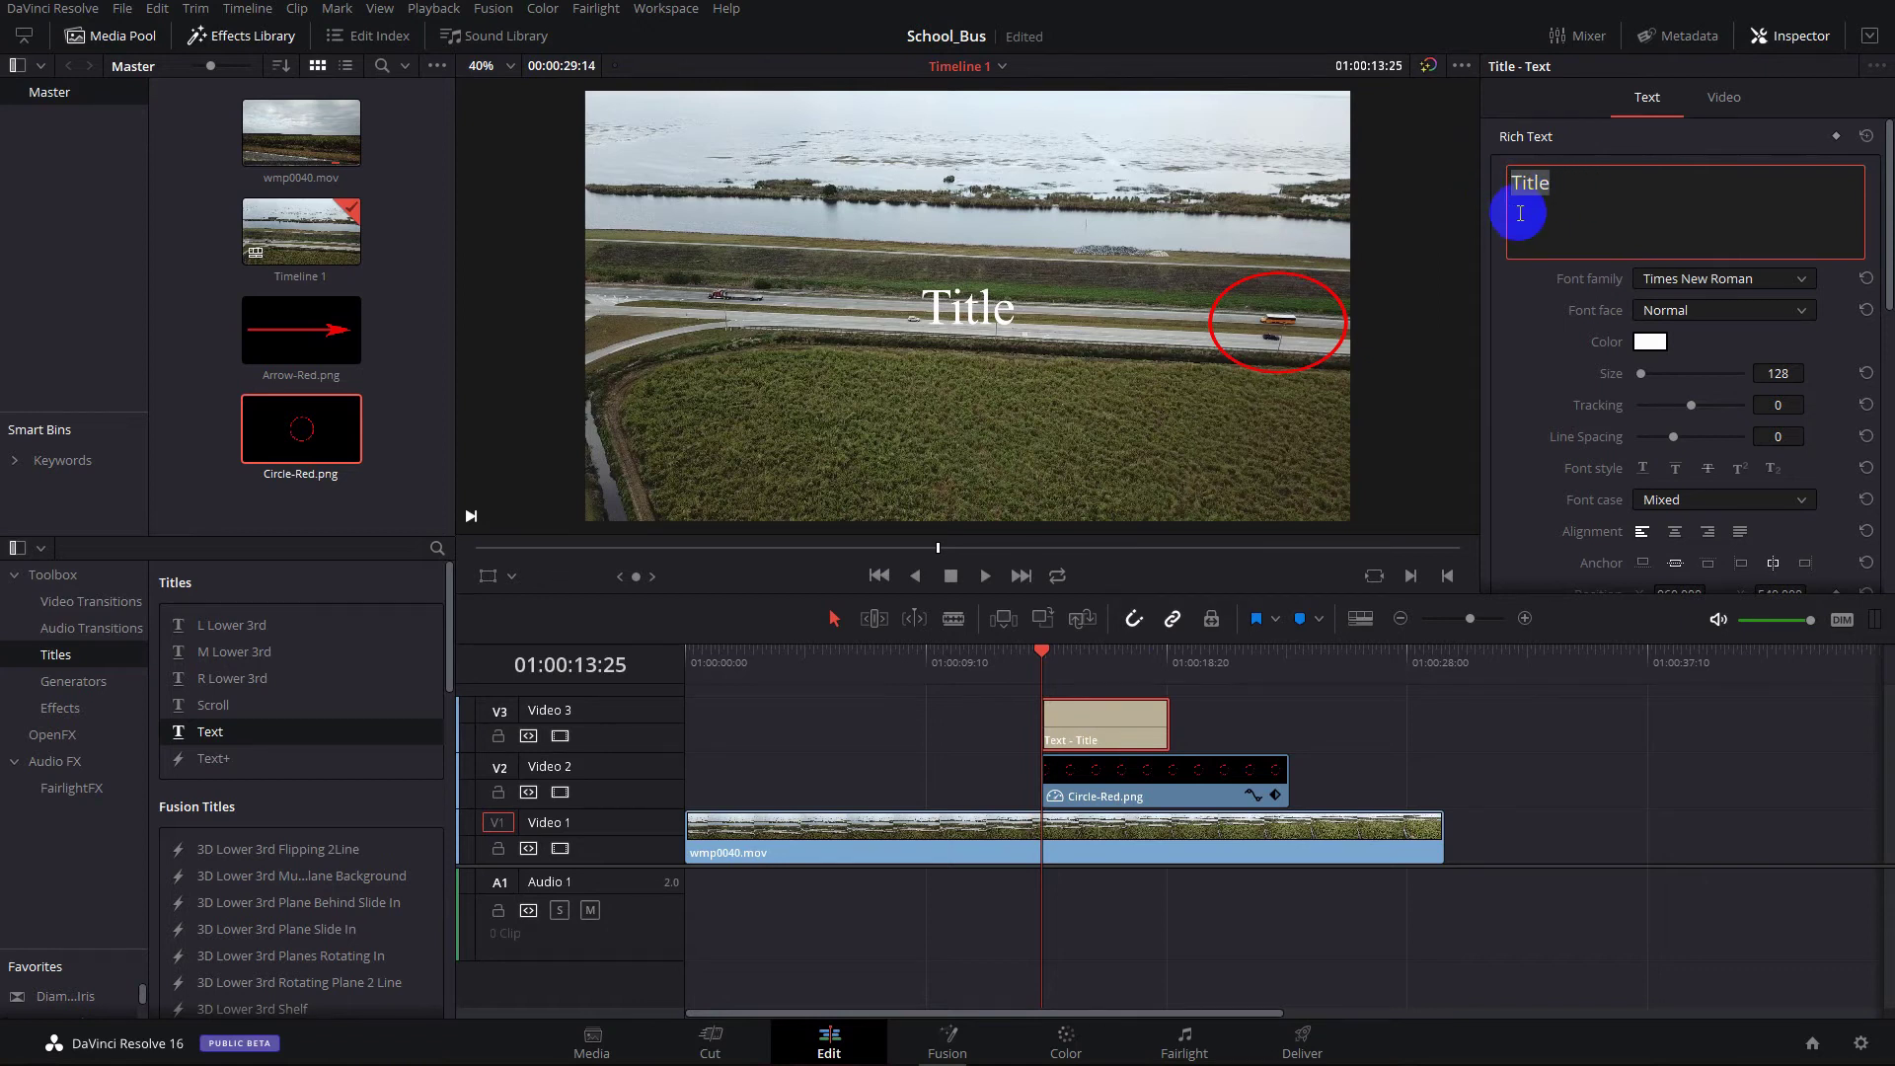
pyautogui.write('S')
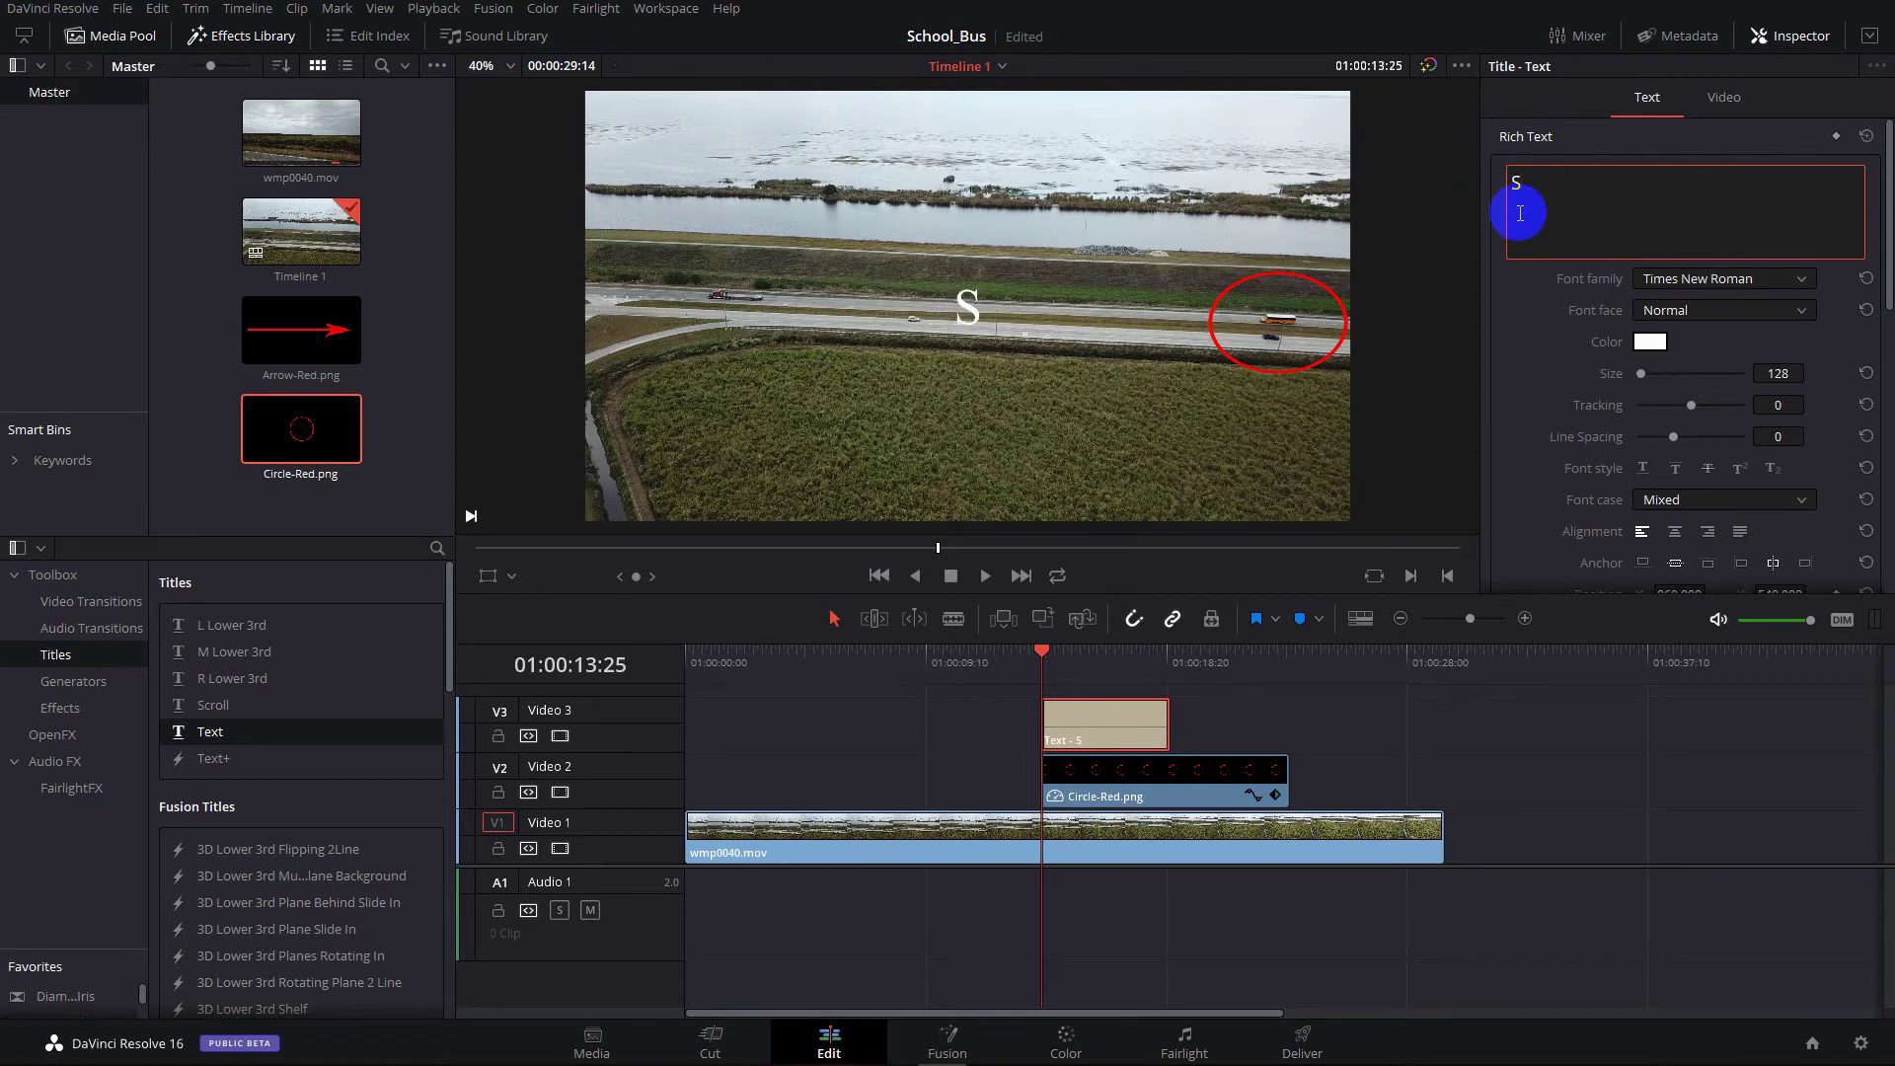
pyautogui.write('chool ')
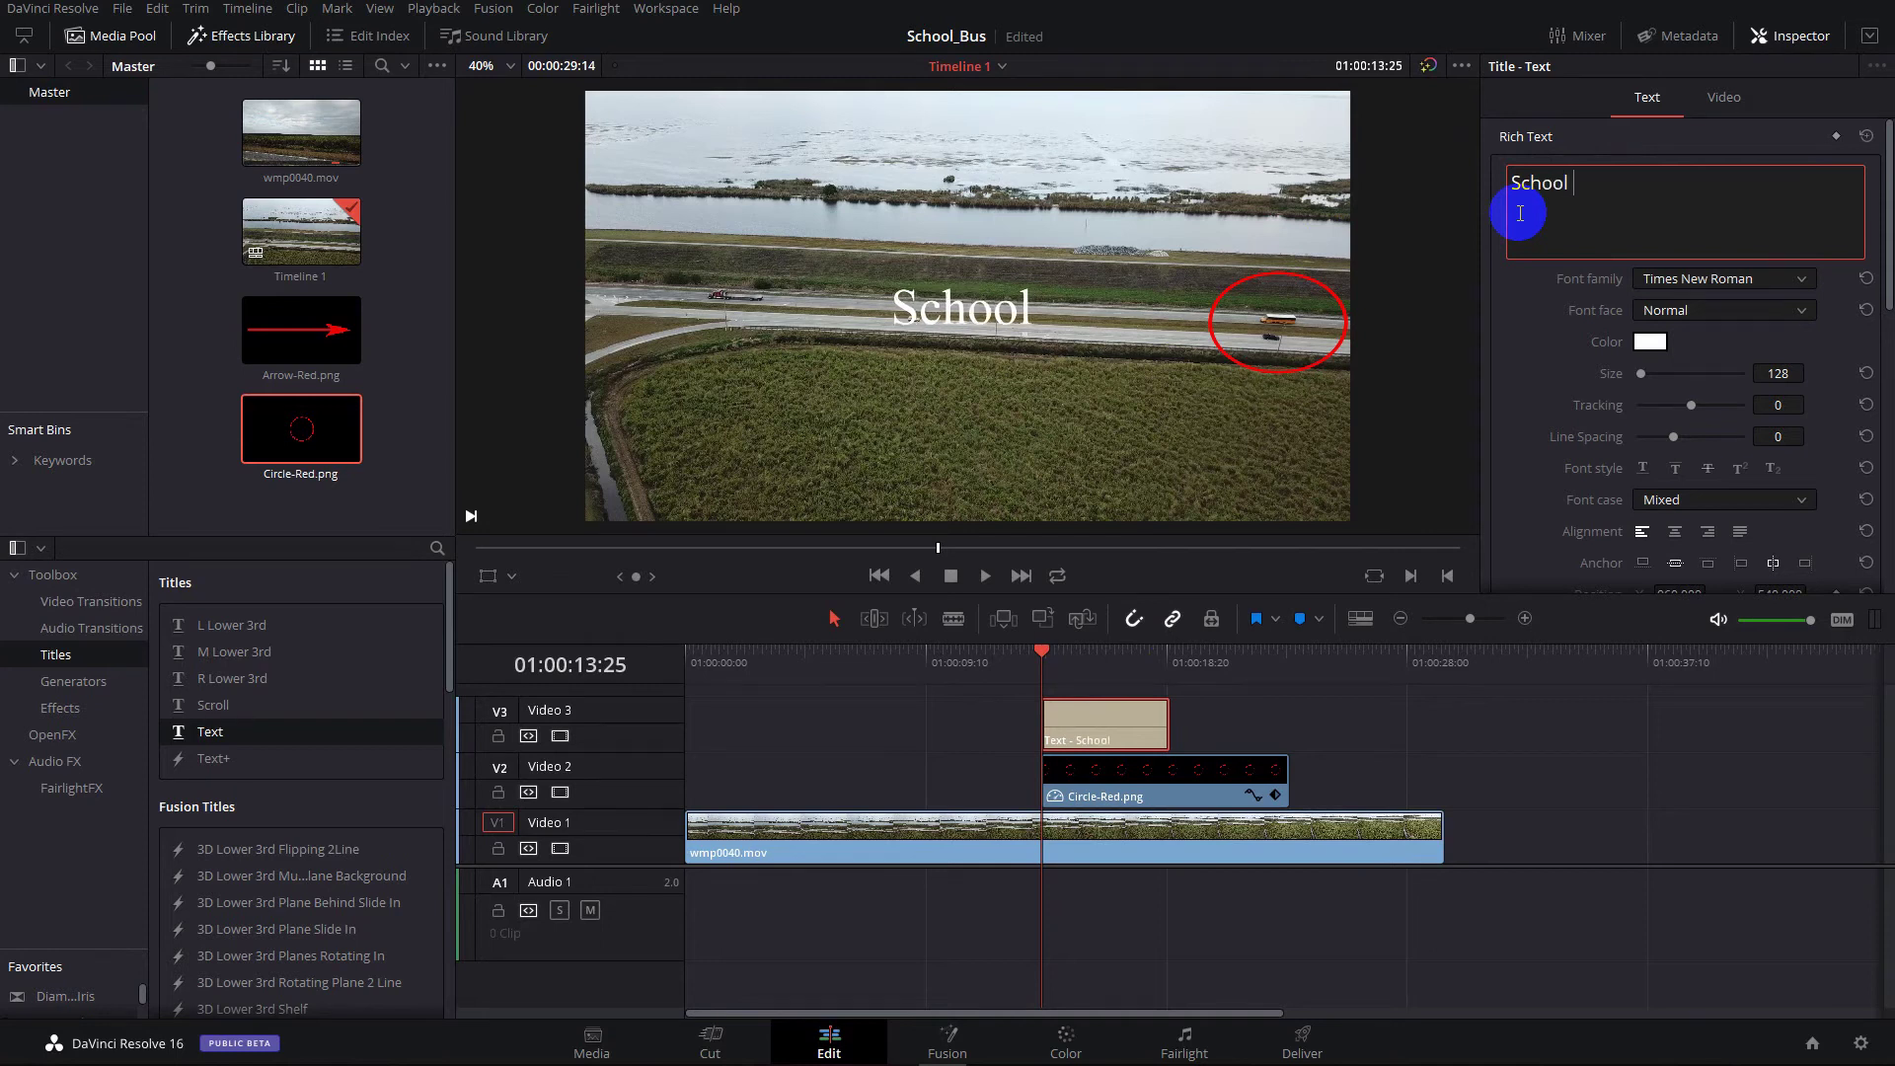
pyautogui.write('Bus')
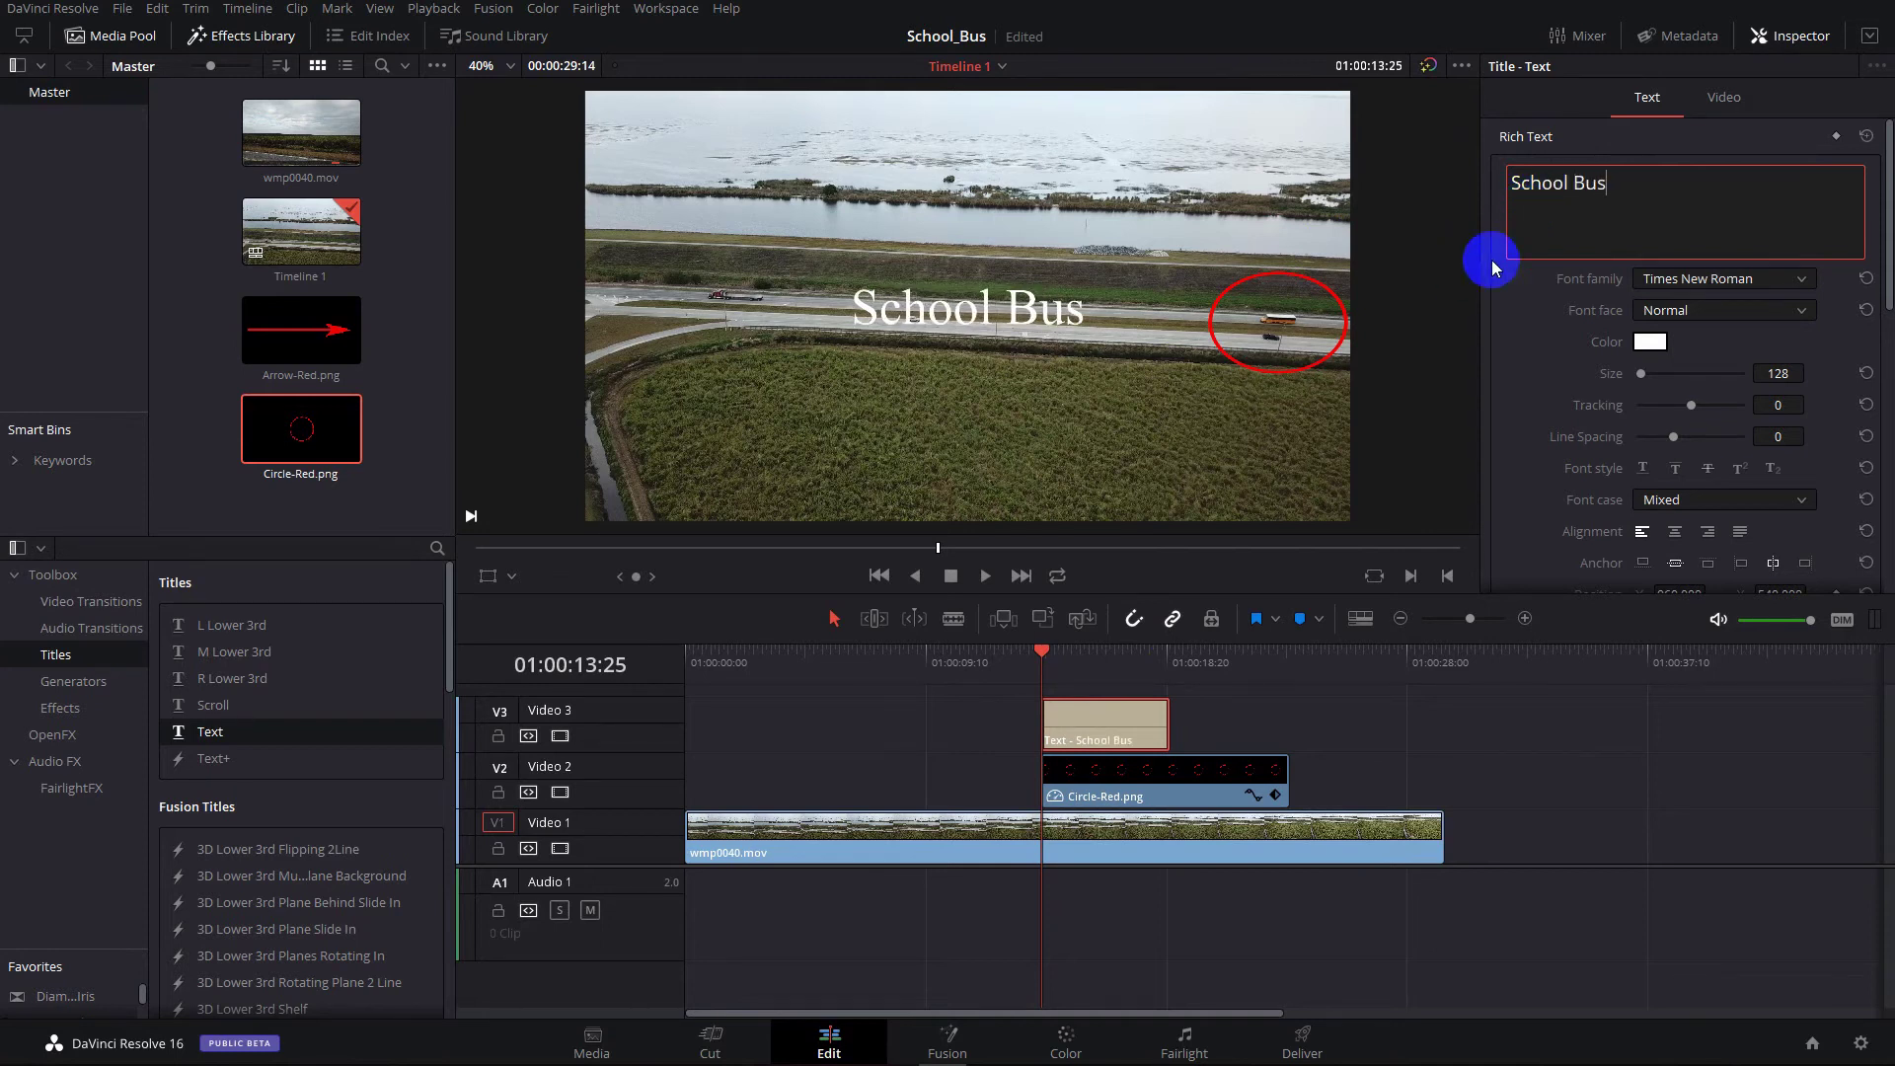
pyautogui.click(1785, 286)
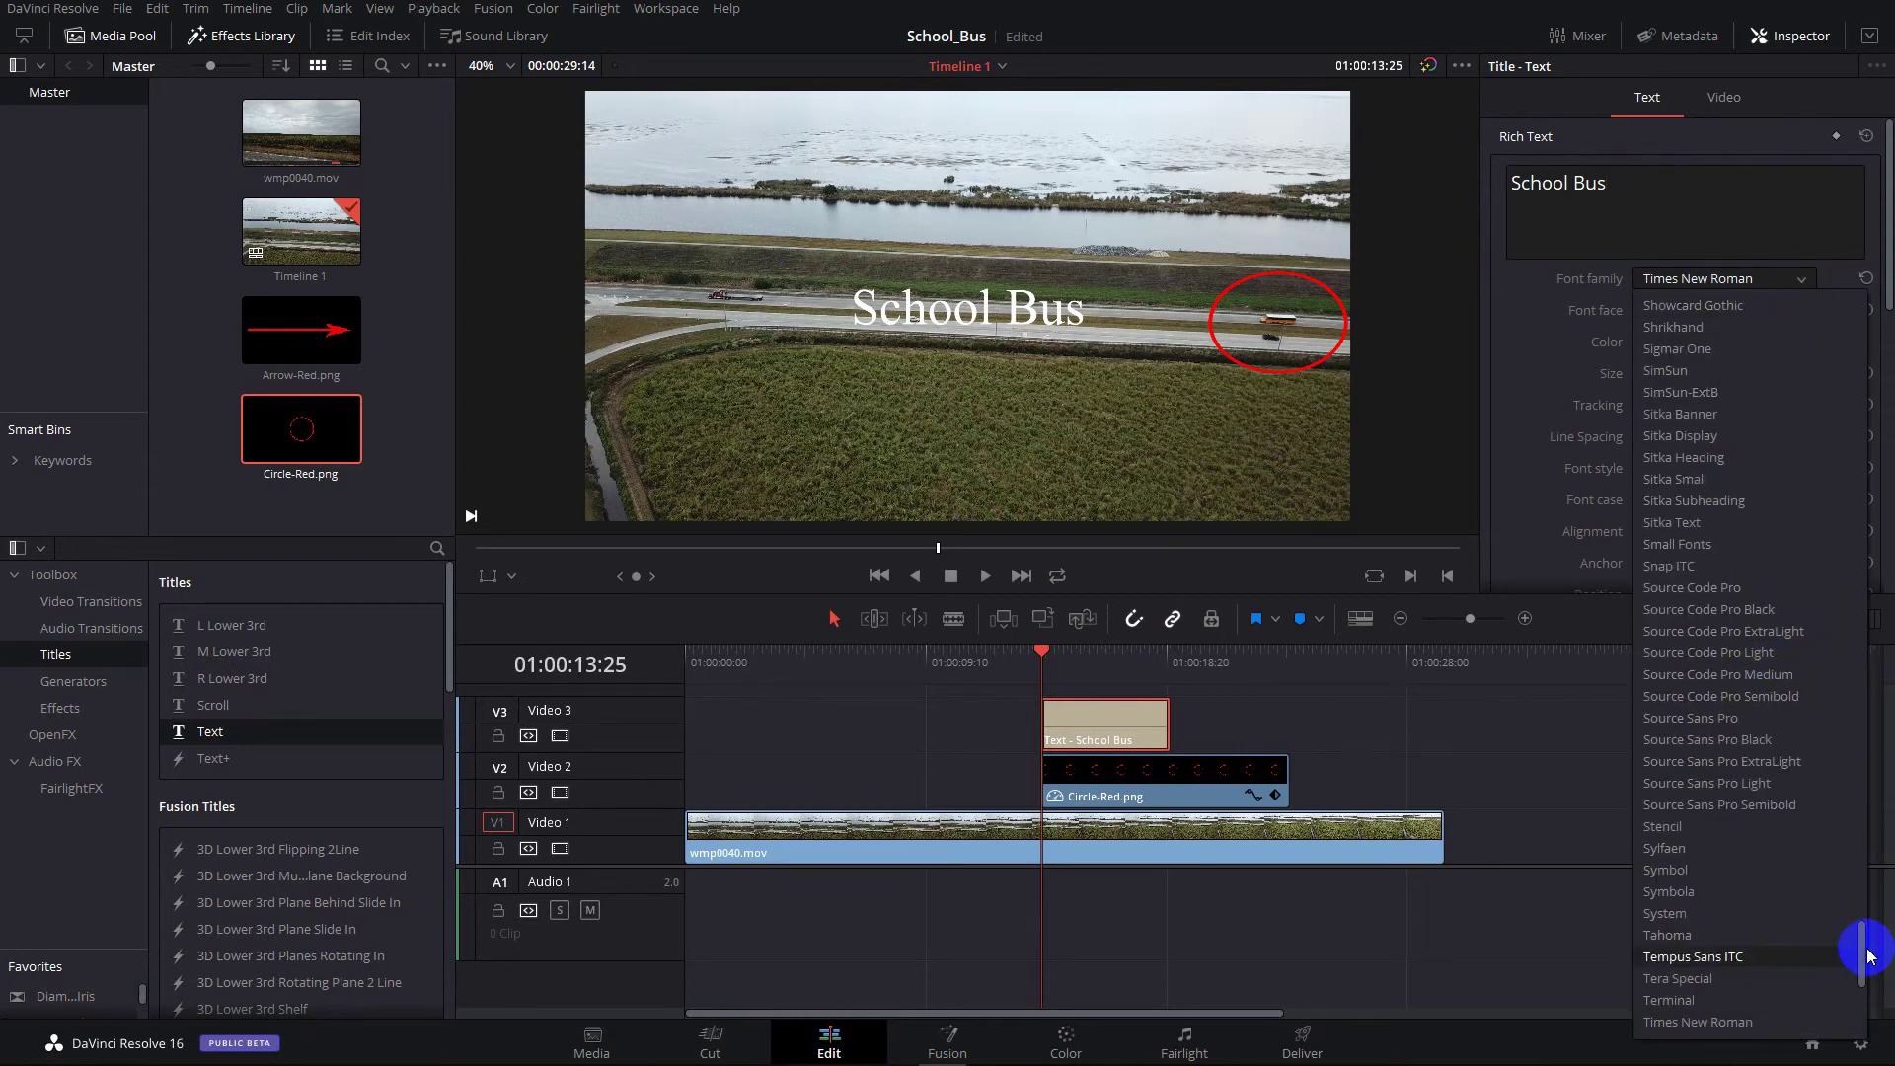
# Set the SCHOOL BUS caption to the BigNoodleTitling font at size 72
pyautogui.moveTo(1869, 955); pyautogui.dragTo(1861, 400)
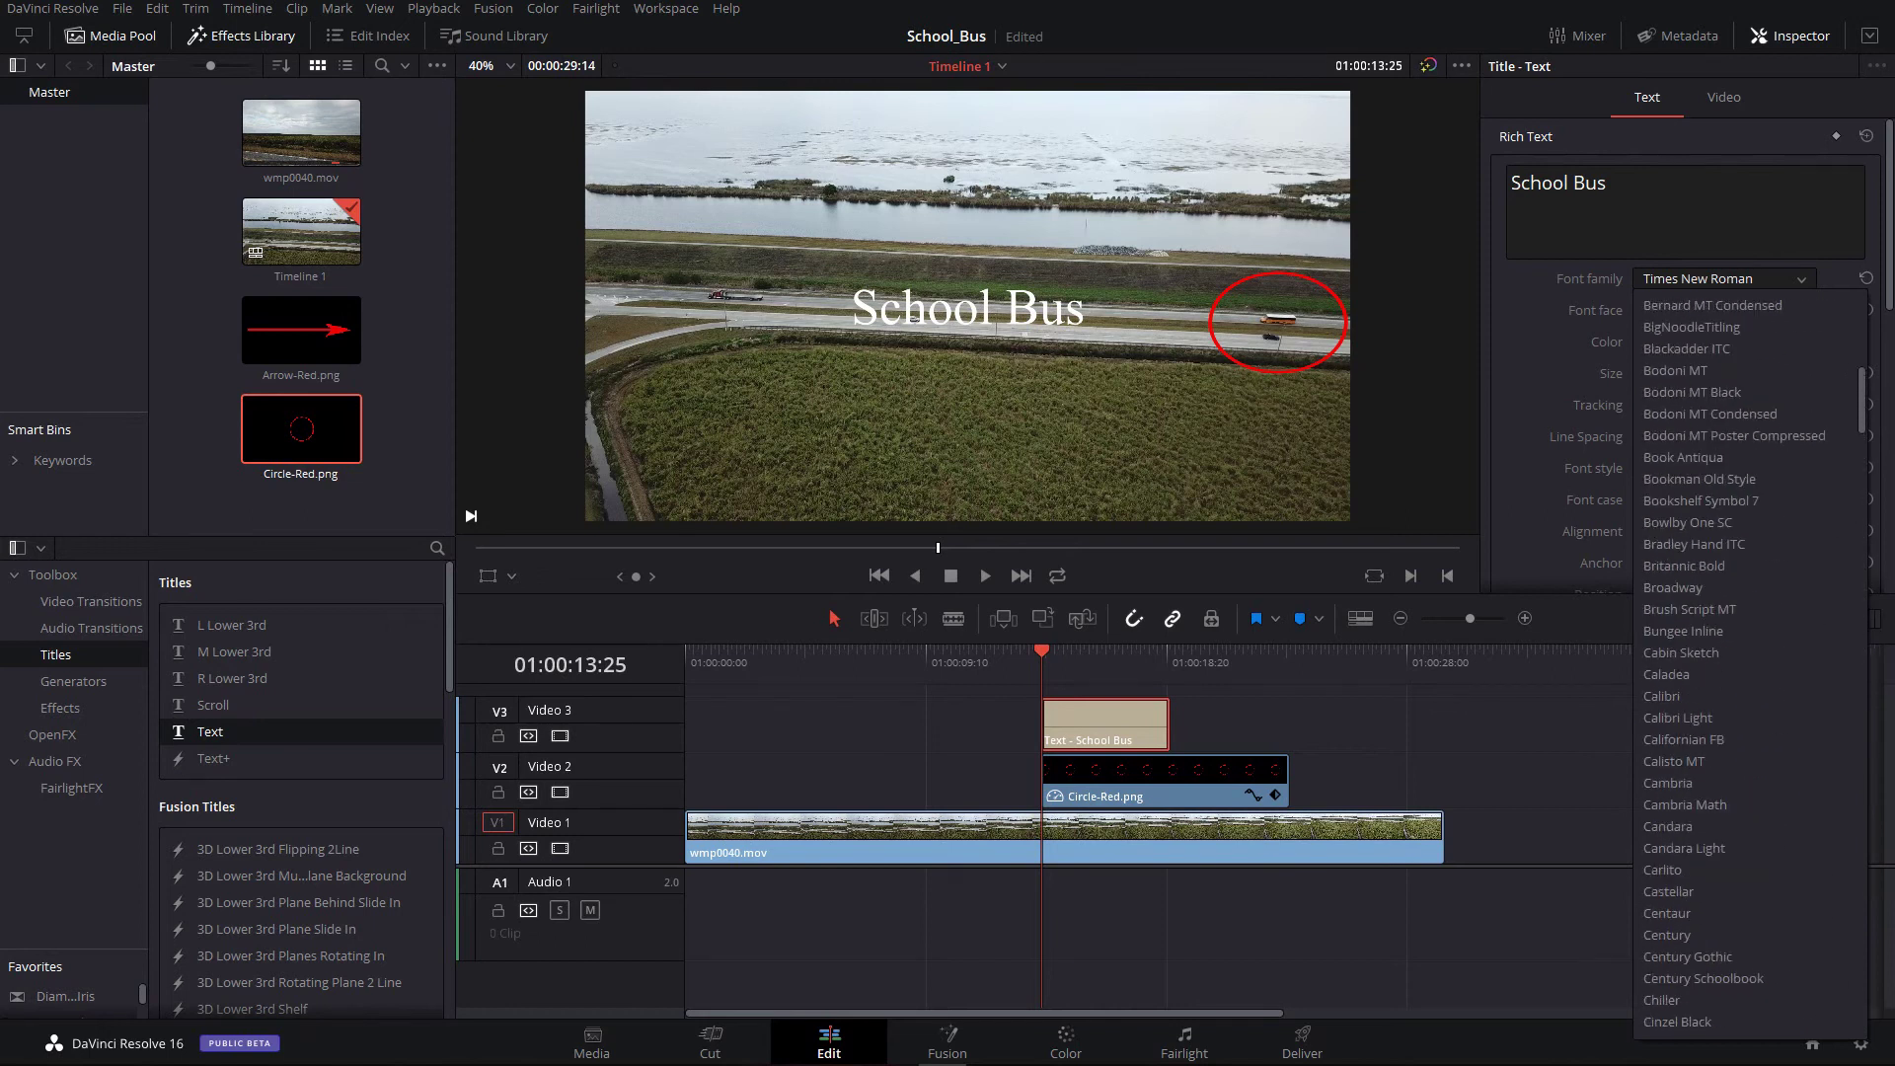
pyautogui.click(1802, 331)
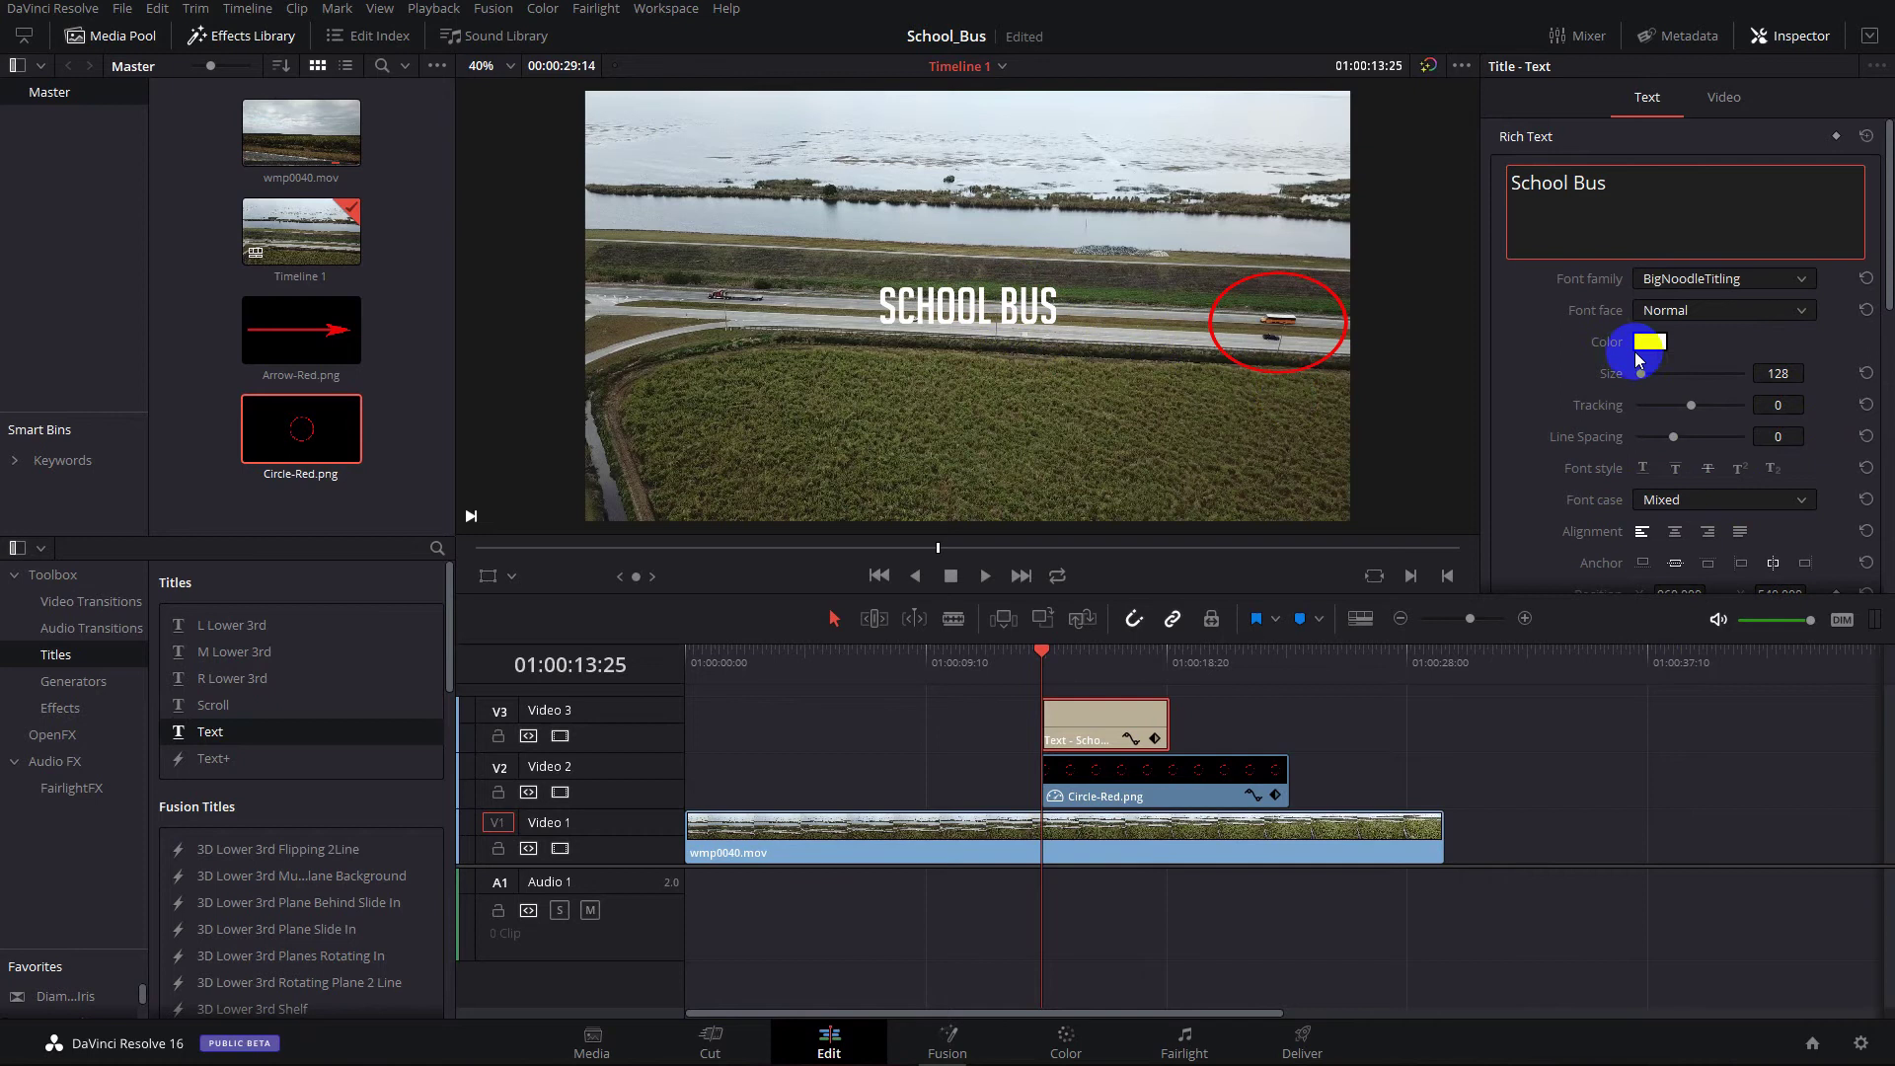
pyautogui.click(1777, 376)
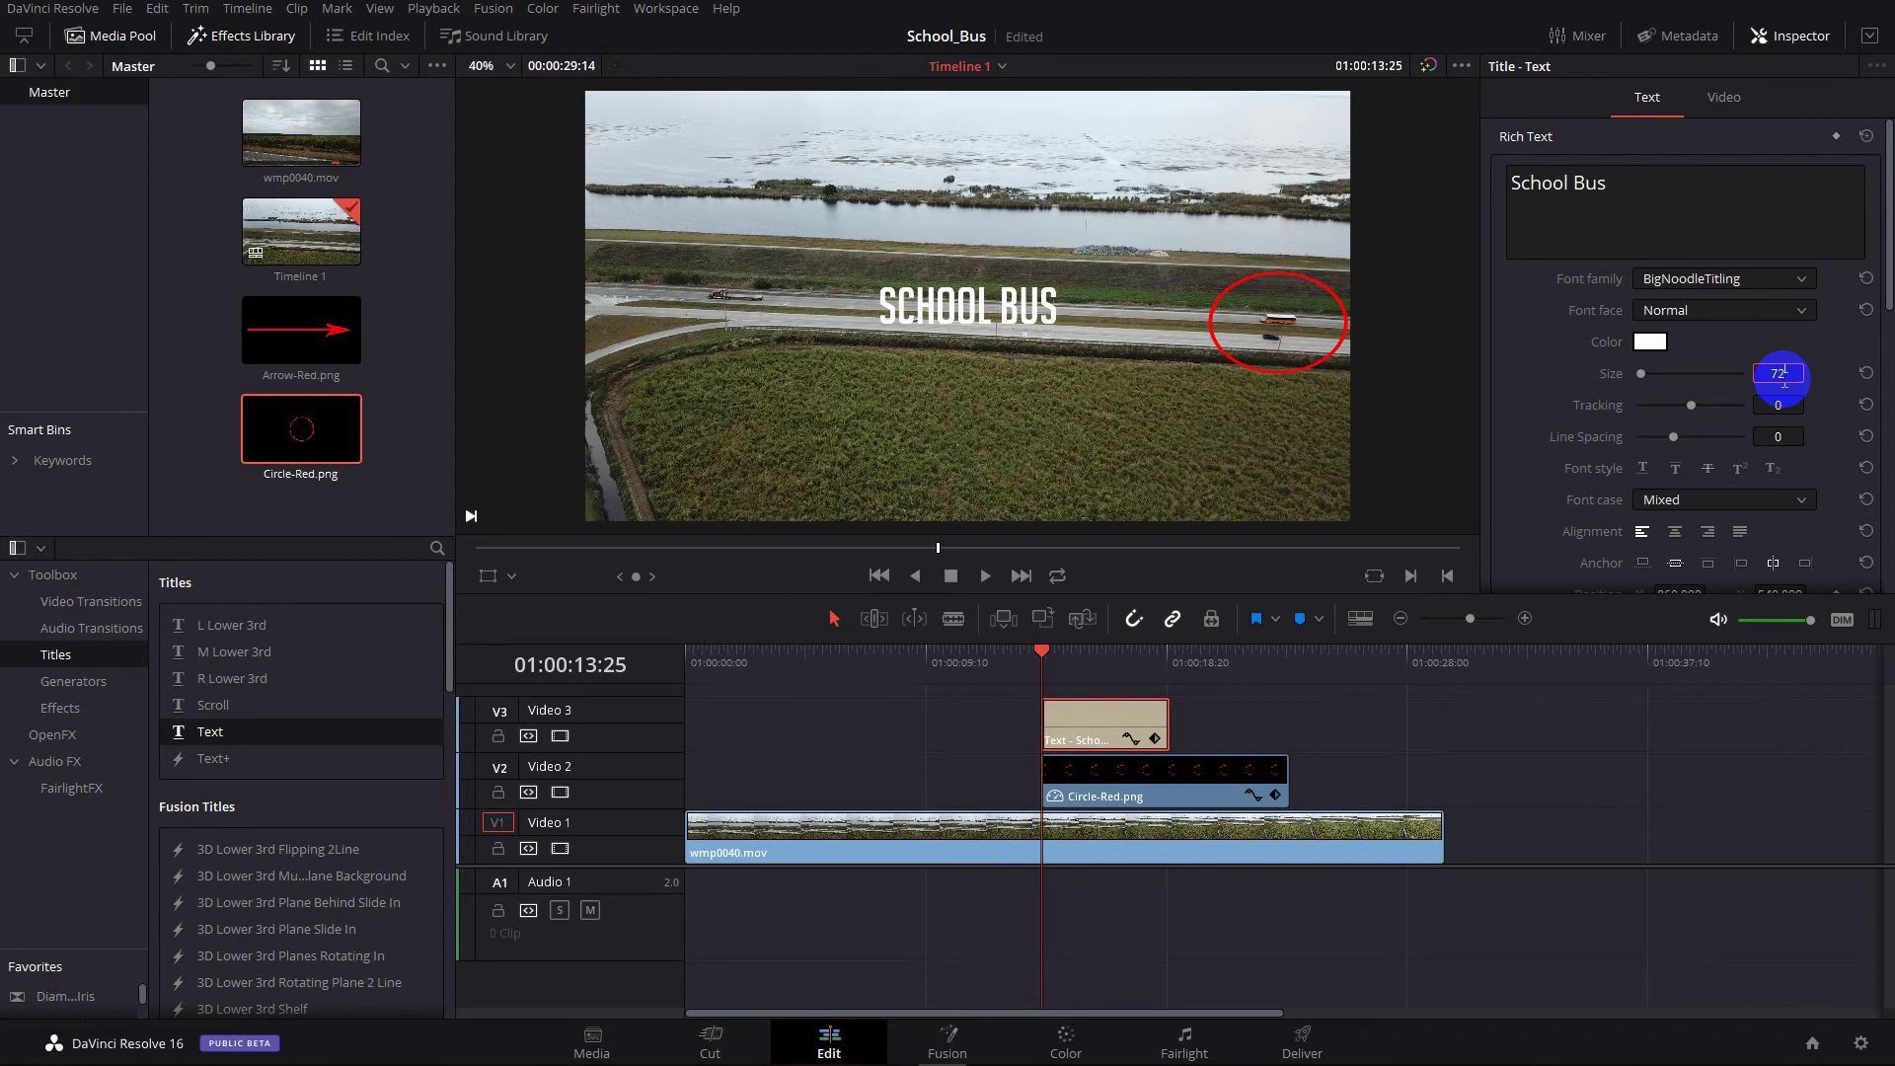
pyautogui.press('Return')
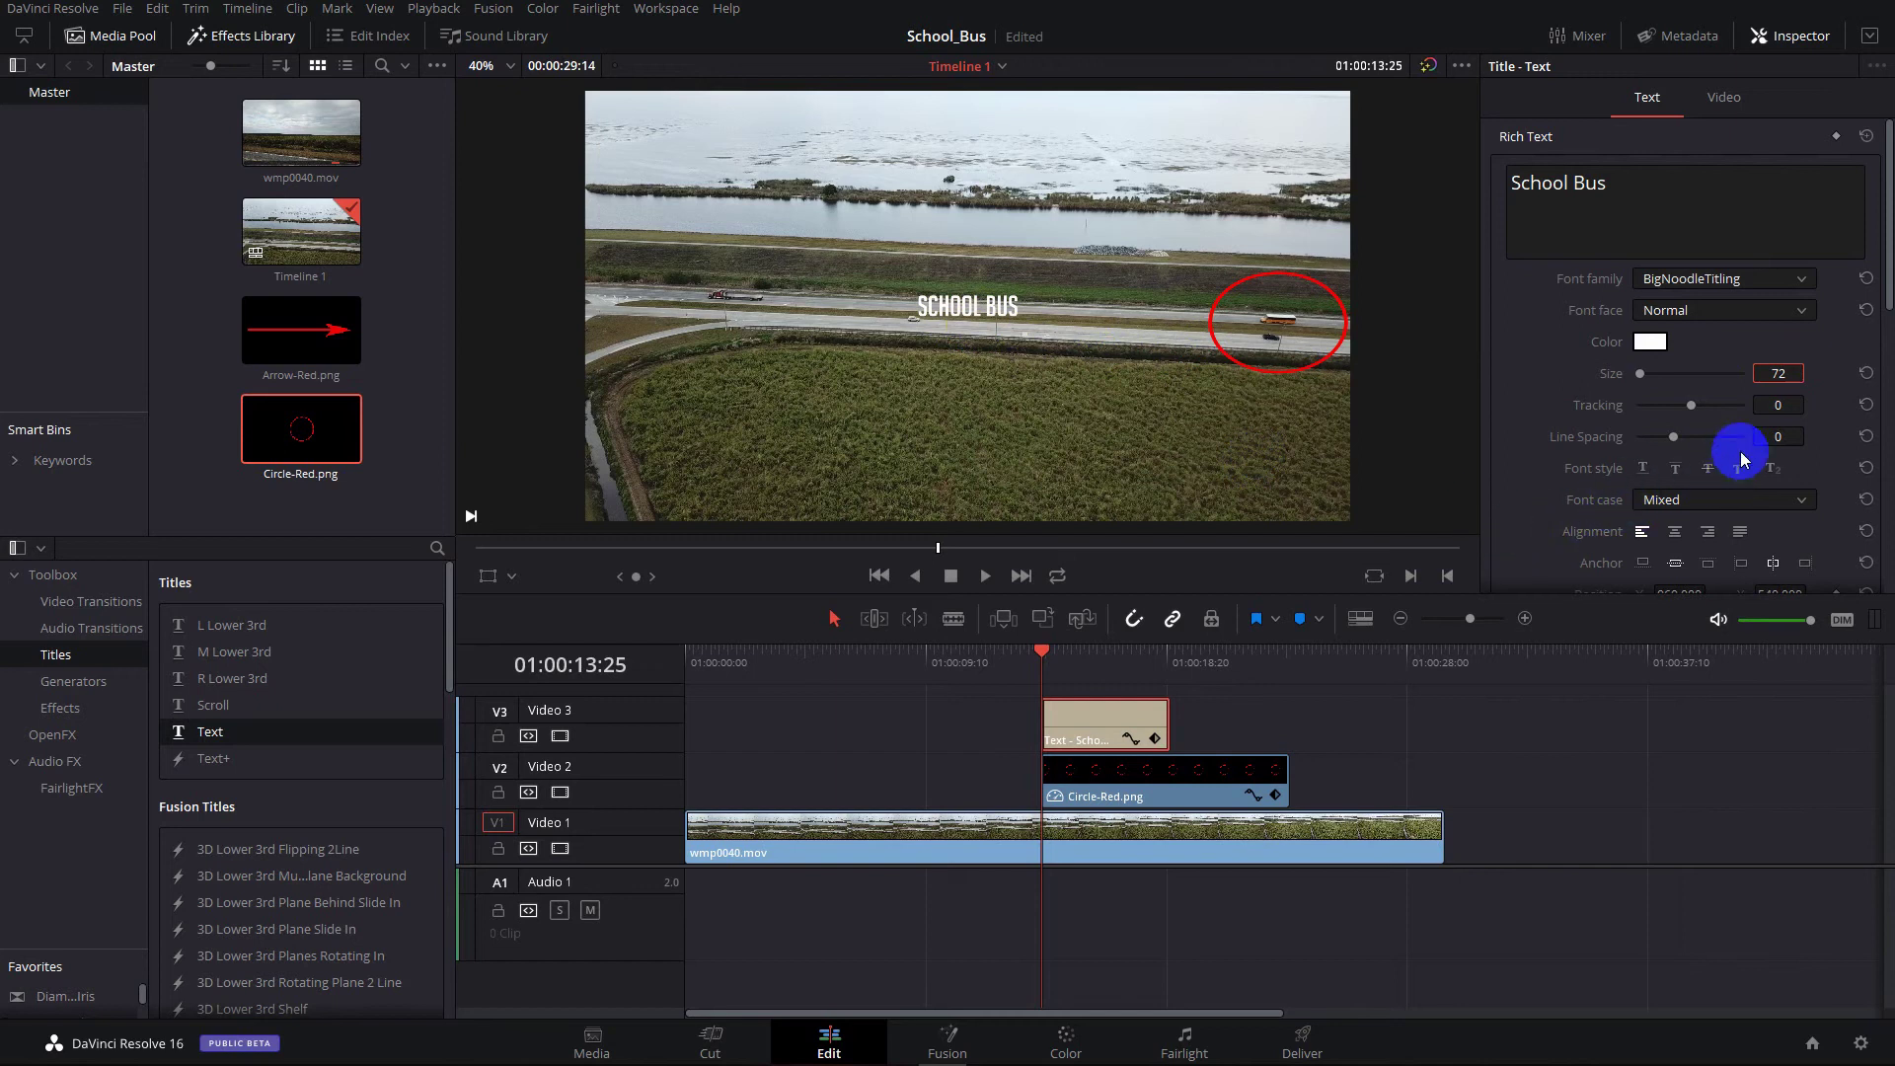
# Add a black rounded background box behind the caption: height 0.070, width 0.157, opacity 63
pyautogui.moveTo(1887, 304)
pyautogui.mouseDown()
pyautogui.moveTo(1883, 505)
pyautogui.moveTo(1849, 581)
pyautogui.mouseUp()
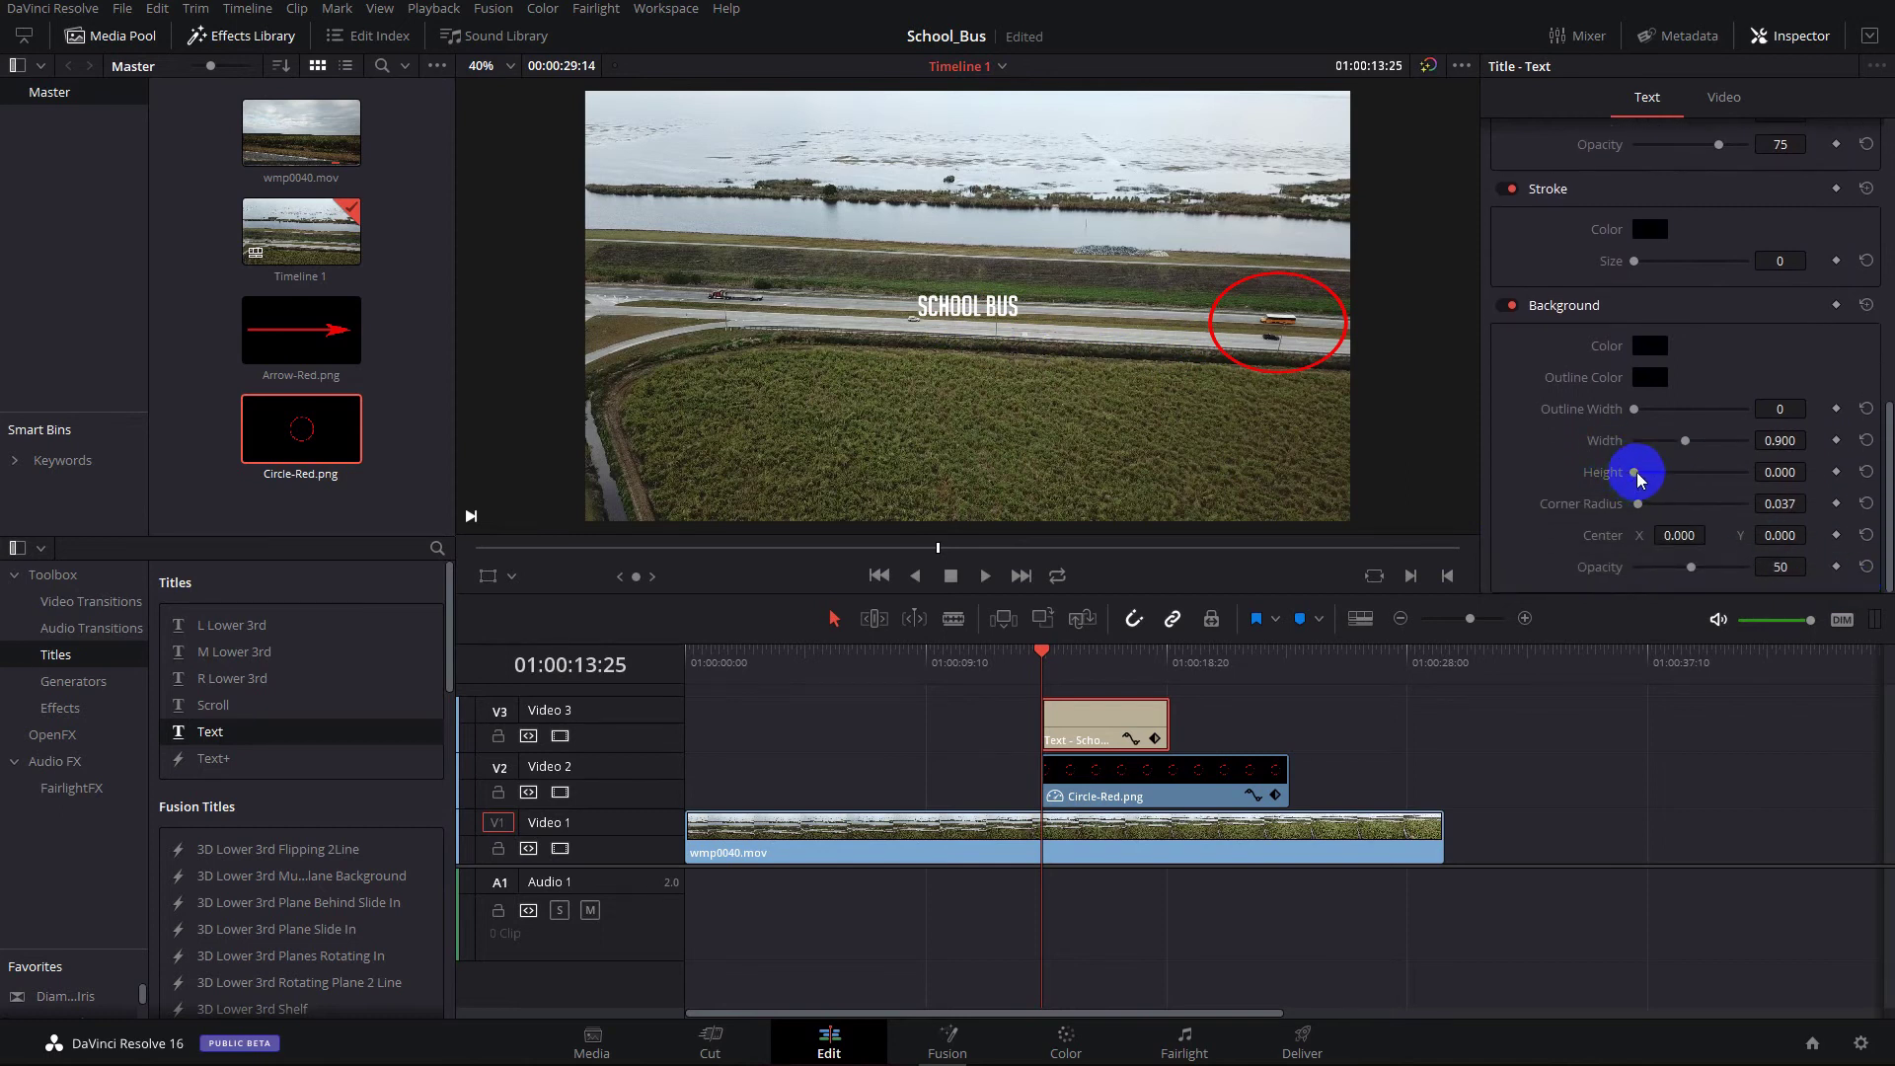
pyautogui.moveTo(1635, 473); pyautogui.dragTo(1639, 475)
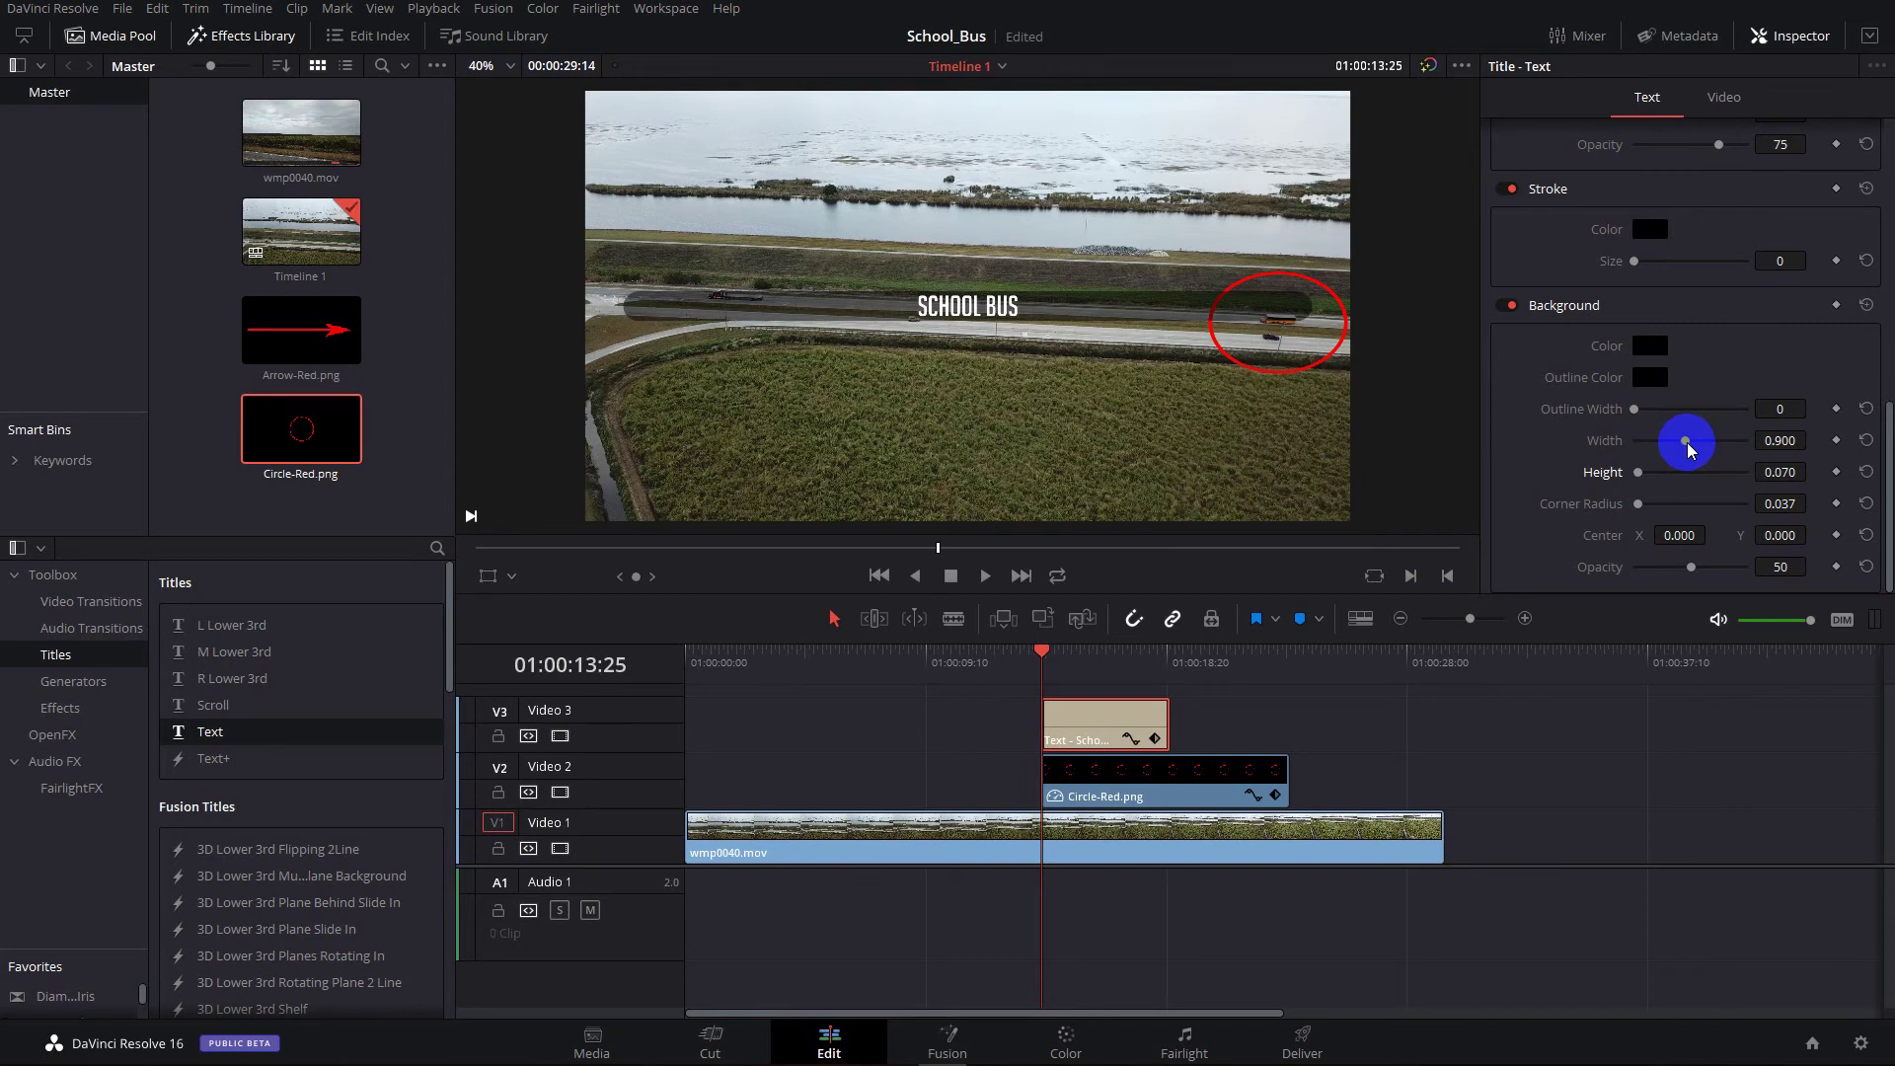
pyautogui.moveTo(1688, 449); pyautogui.dragTo(1644, 442)
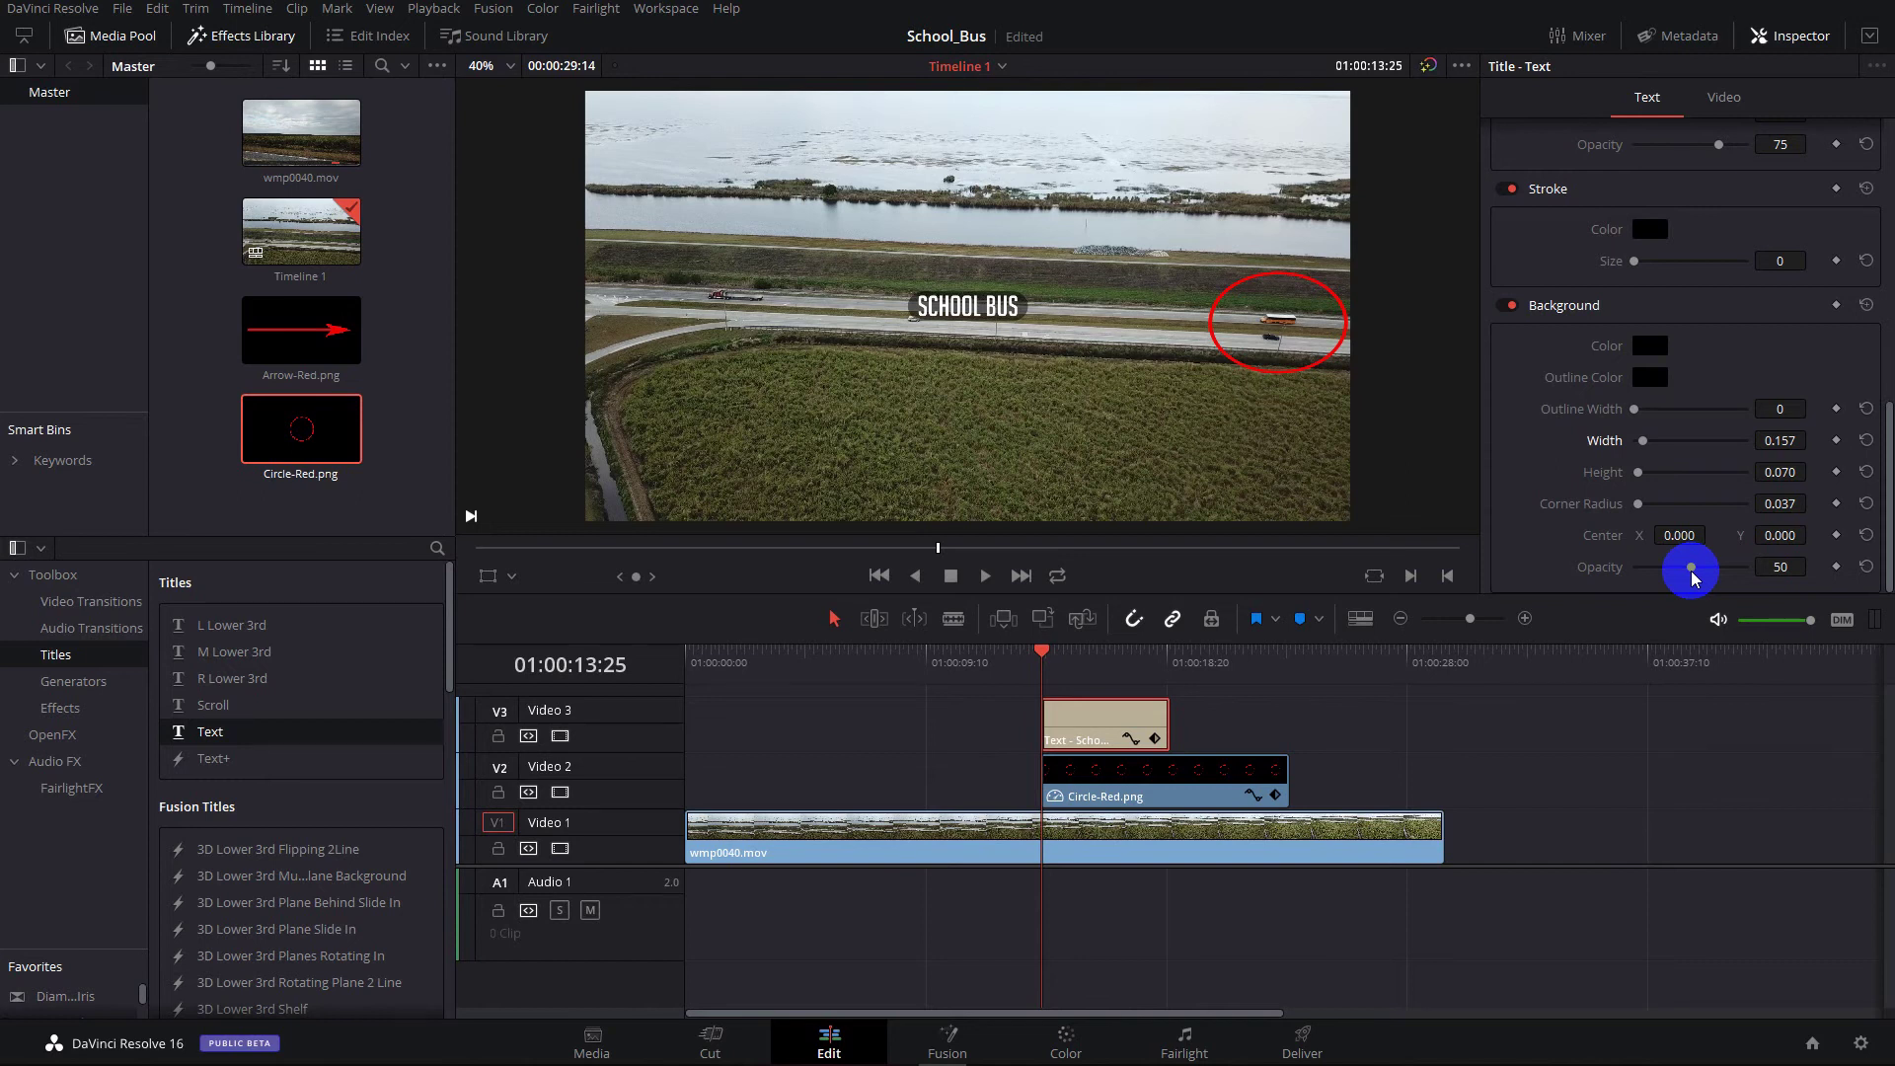
pyautogui.moveTo(1694, 576)
pyautogui.mouseDown()
pyautogui.moveTo(1747, 566)
pyautogui.moveTo(1660, 569)
pyautogui.moveTo(1736, 578)
pyautogui.moveTo(1707, 570)
pyautogui.mouseUp()
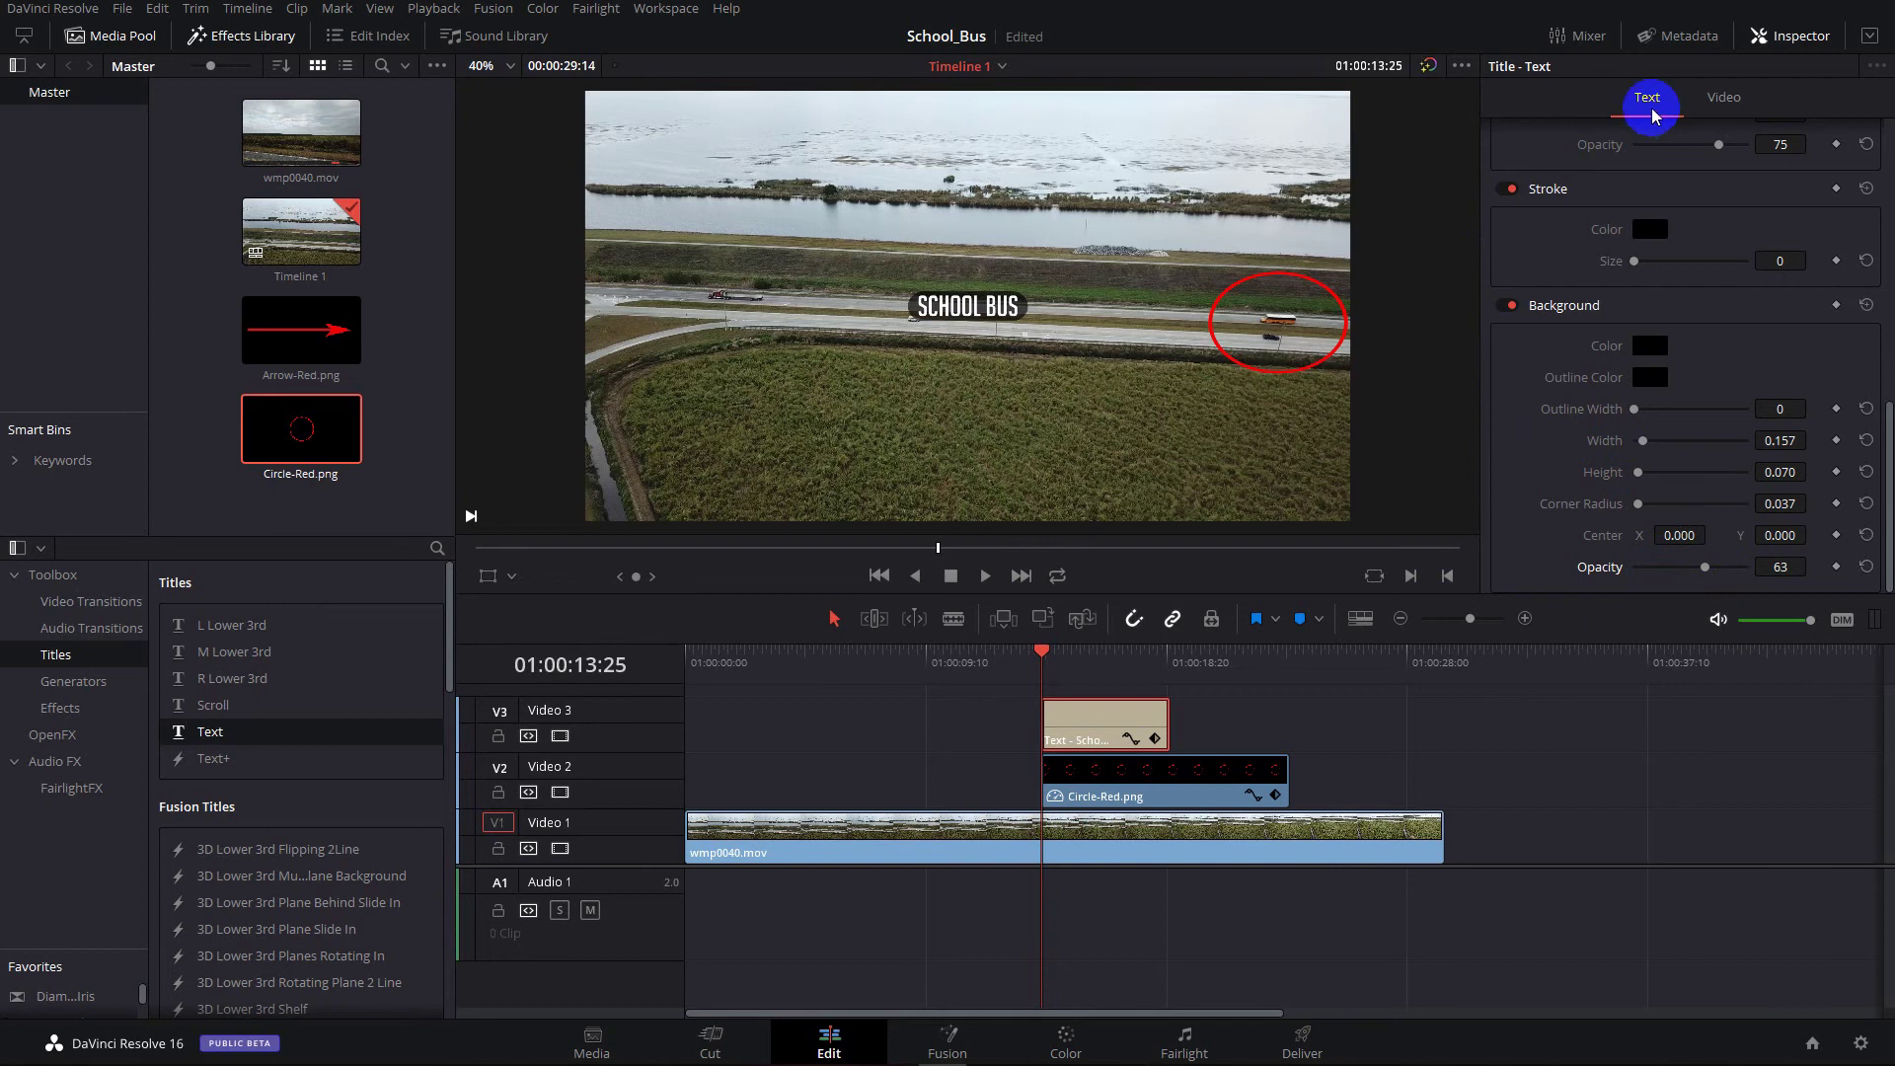
# Move the caption to Position X 778, Y -176, just below the red circle
pyautogui.click(1717, 107)
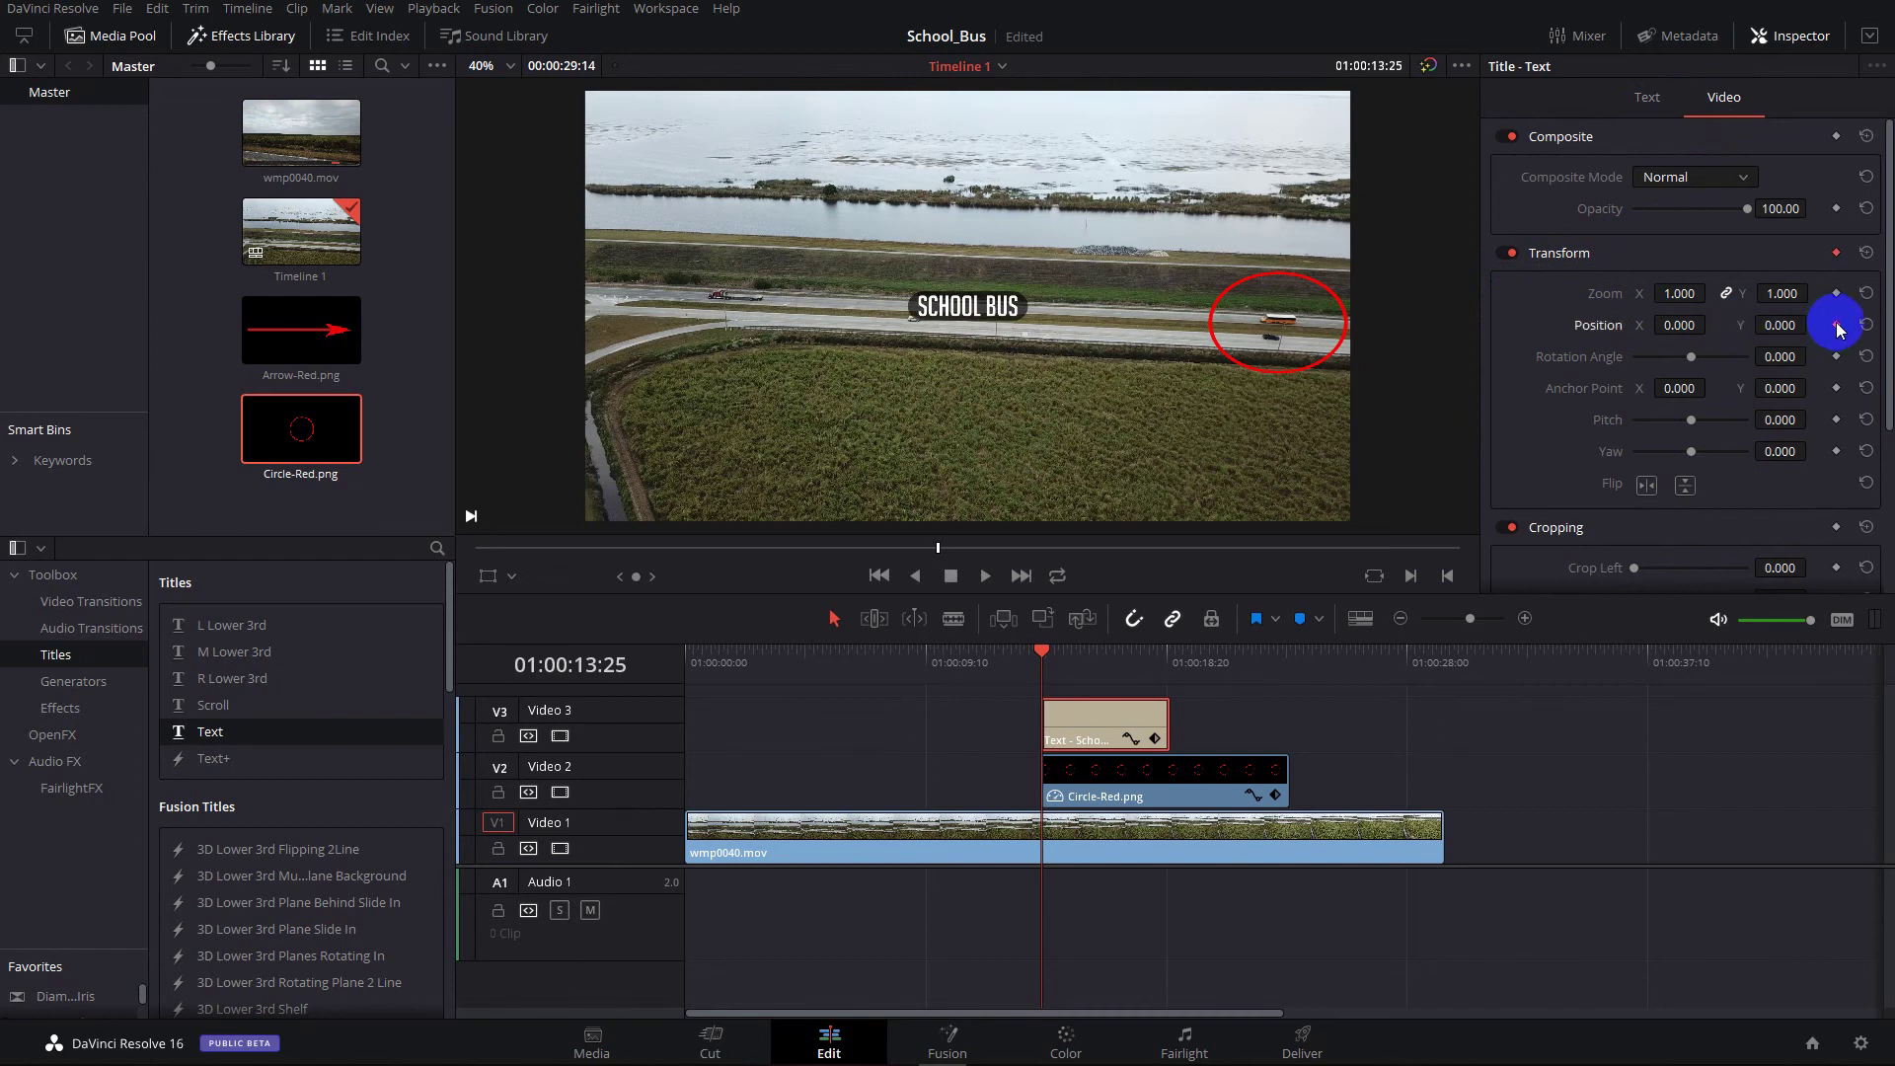
pyautogui.click(1668, 327)
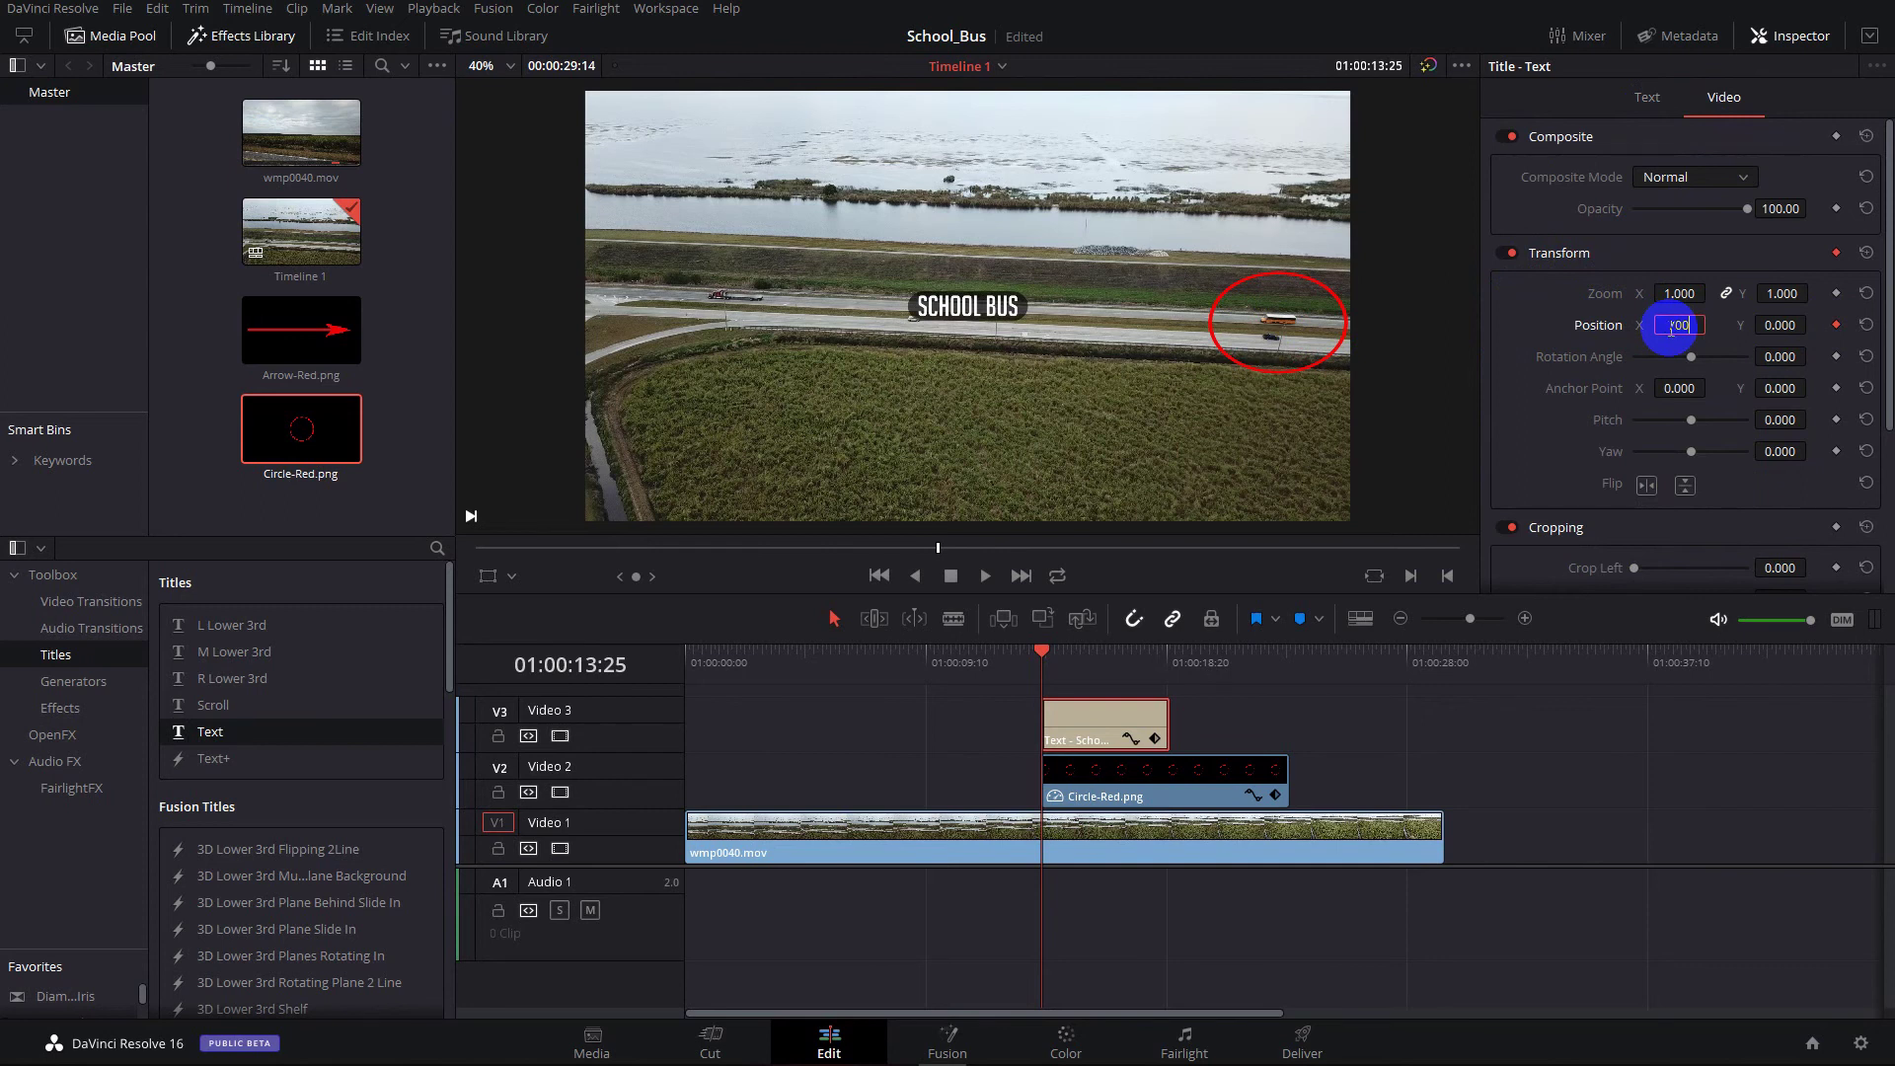
pyautogui.press('Return')
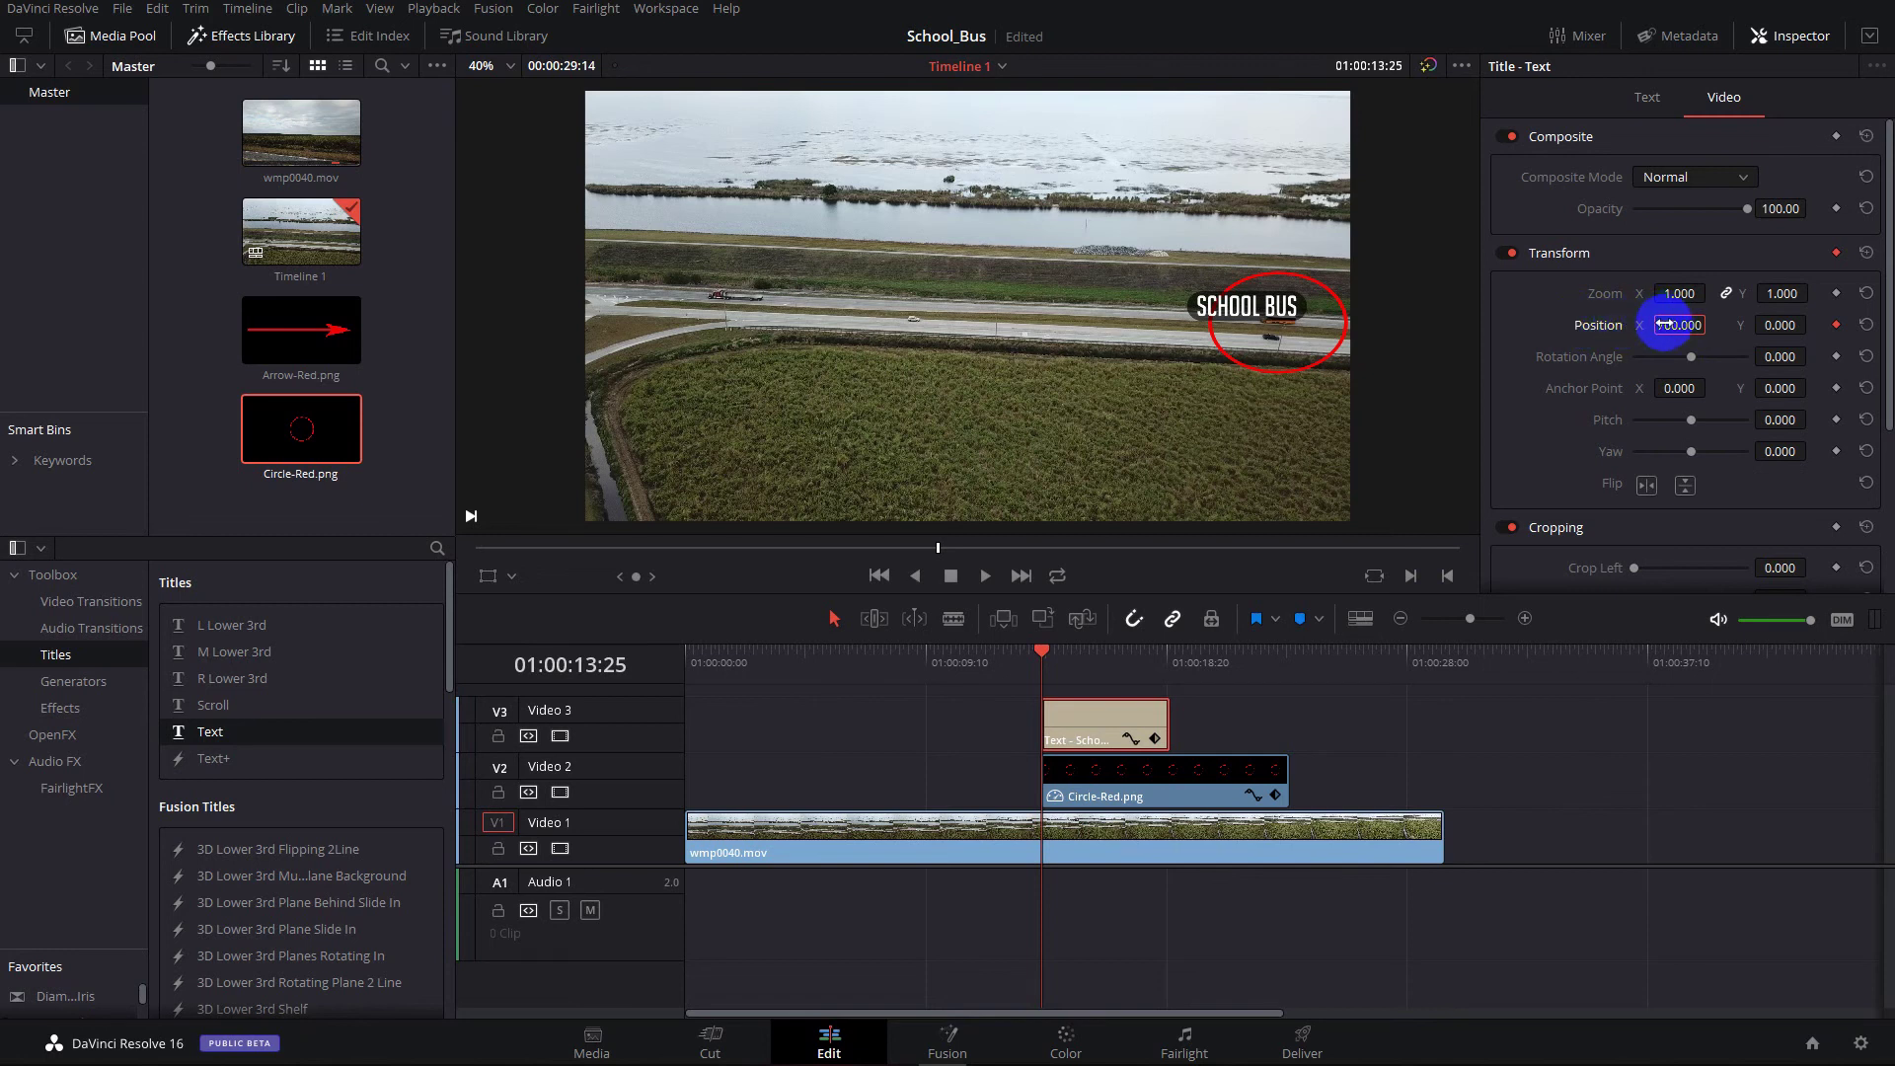
pyautogui.moveTo(1666, 325); pyautogui.dragTo(1612, 363)
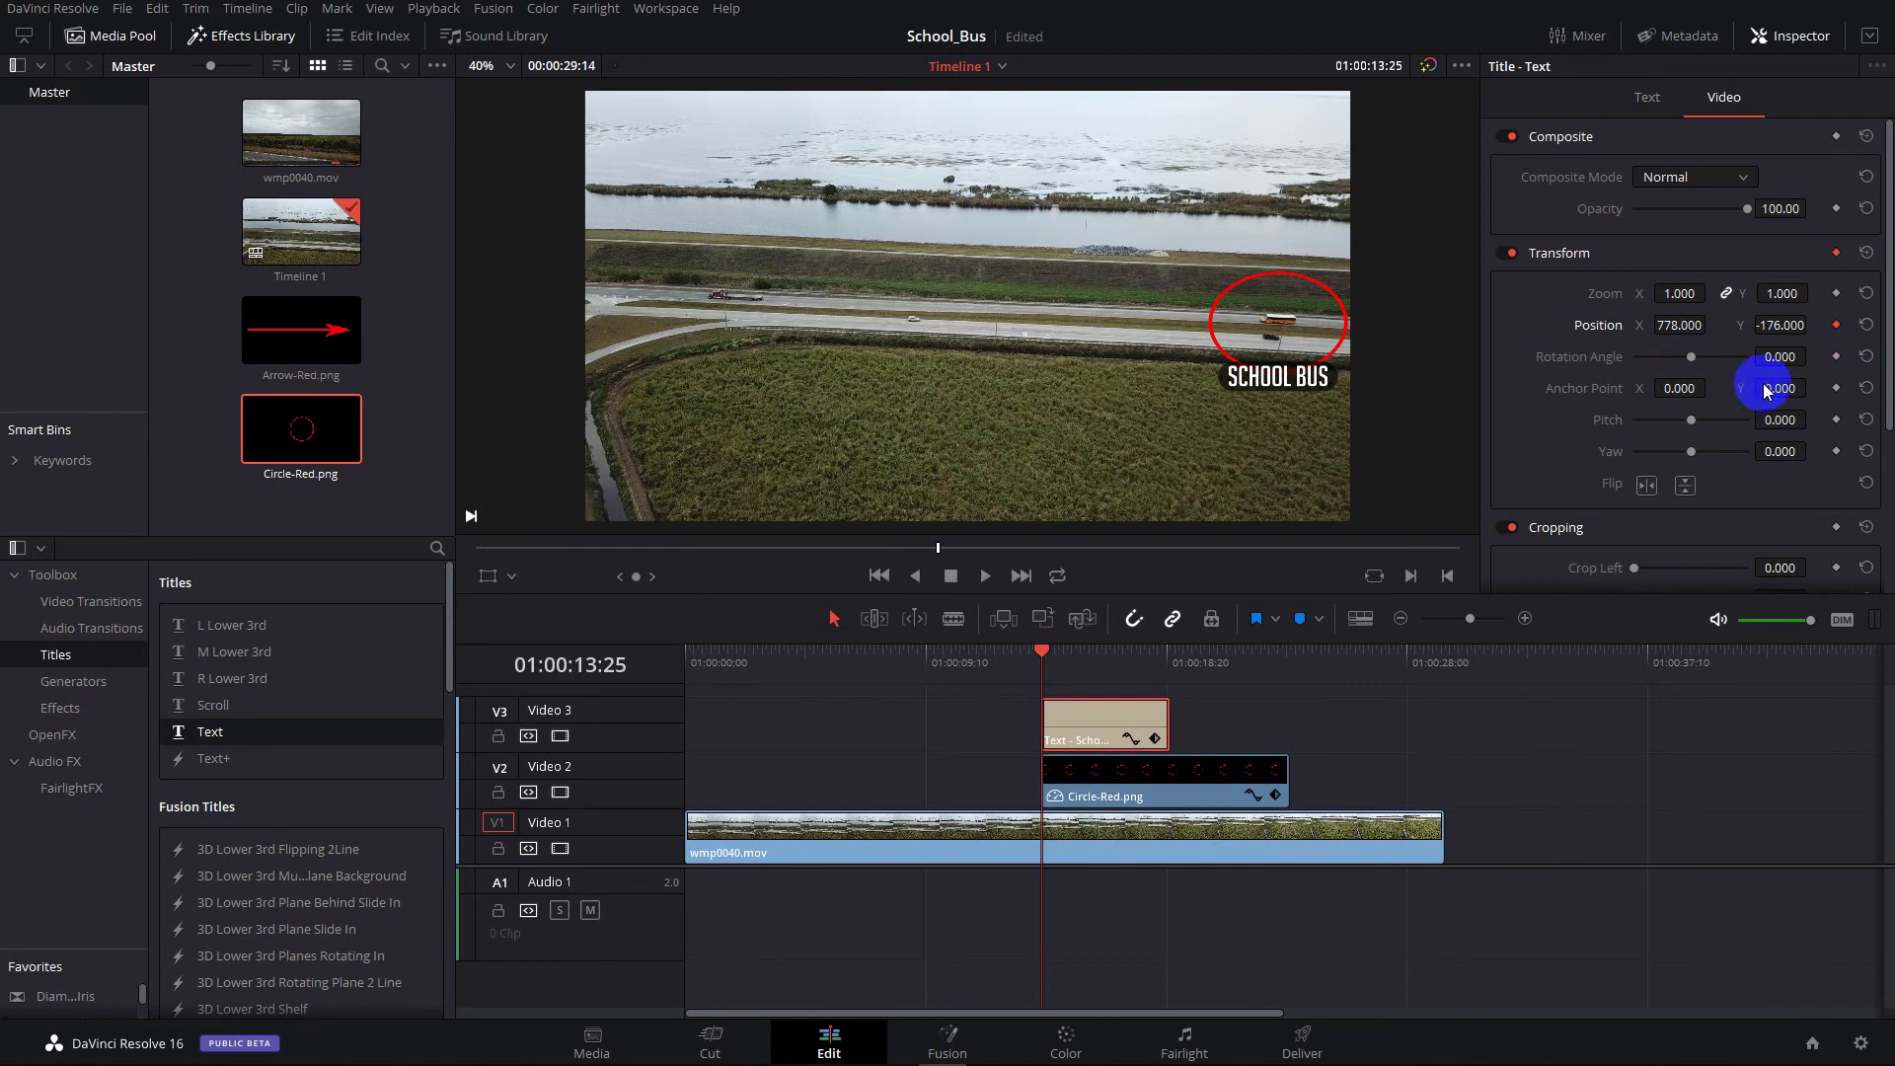
# Extend the caption clip to the bus's later position and add a Position keyframe there
pyautogui.click(1285, 674)
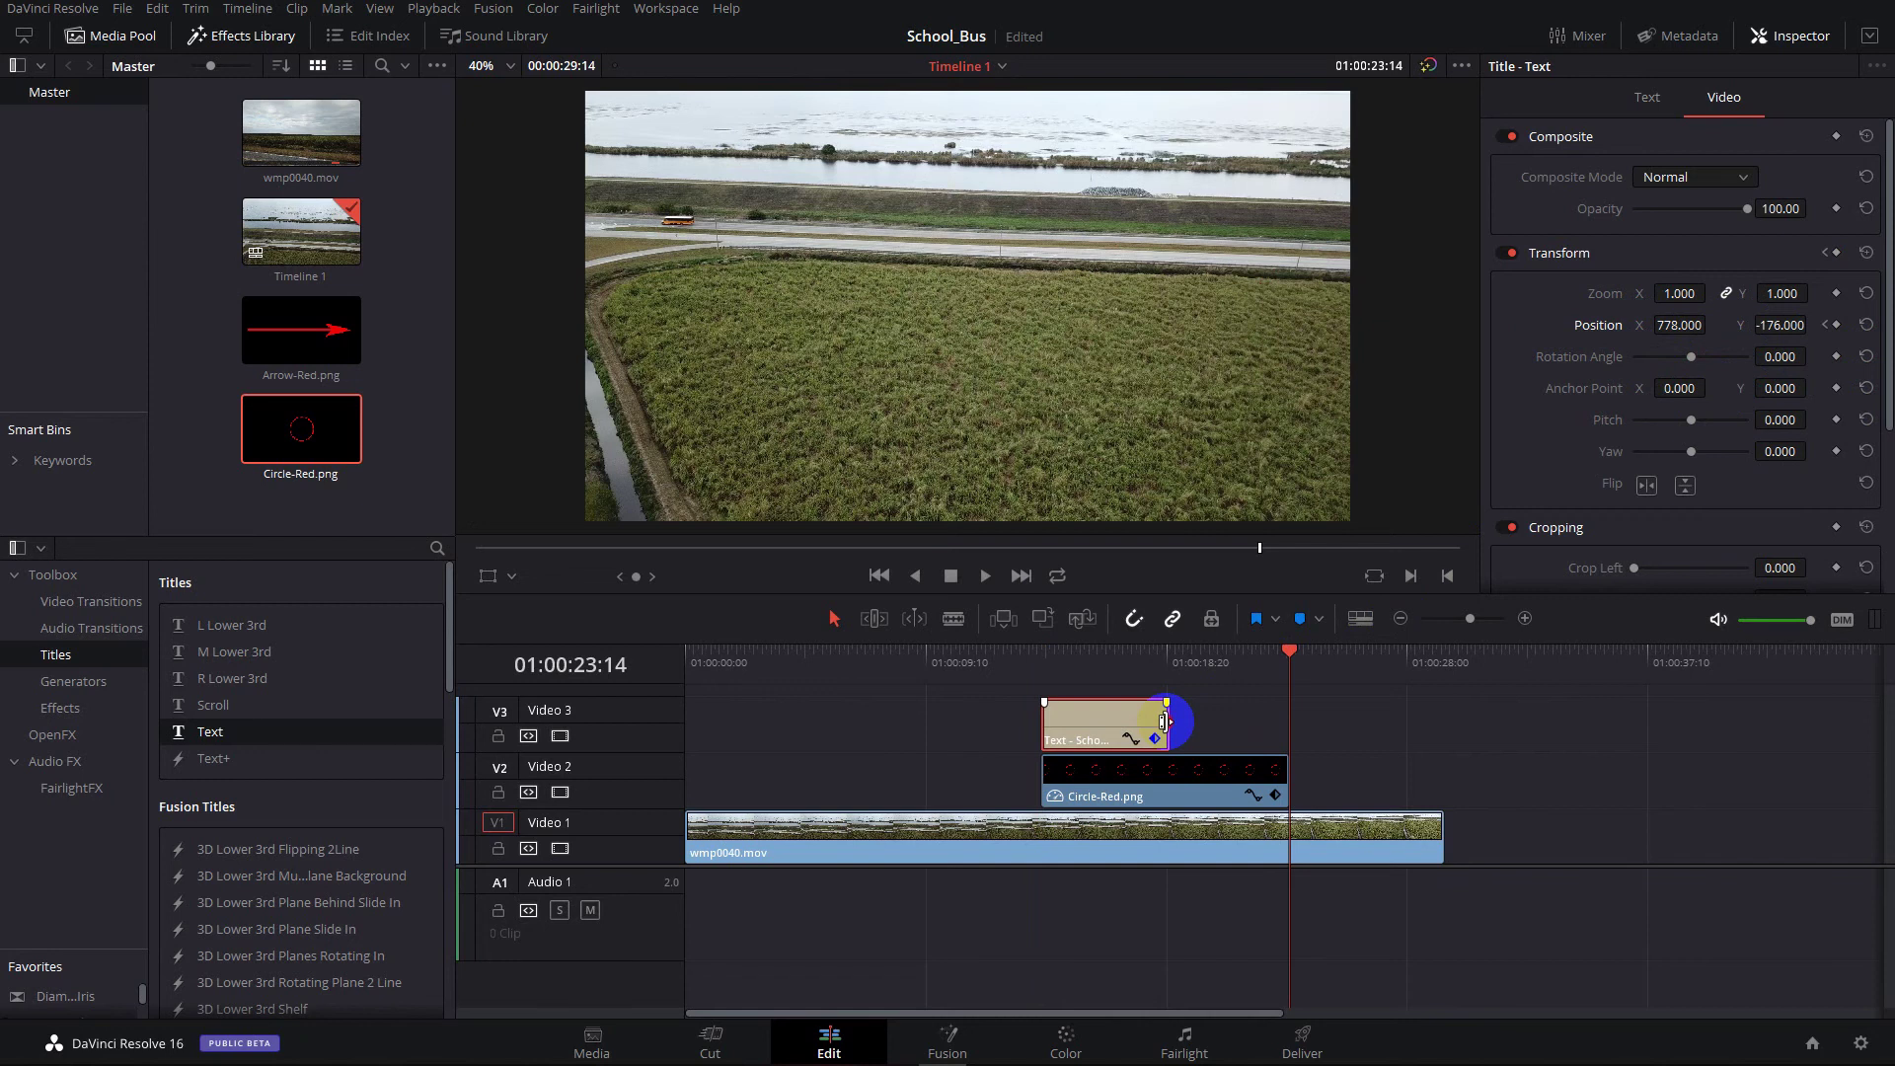
pyautogui.moveTo(1164, 721); pyautogui.dragTo(1274, 724)
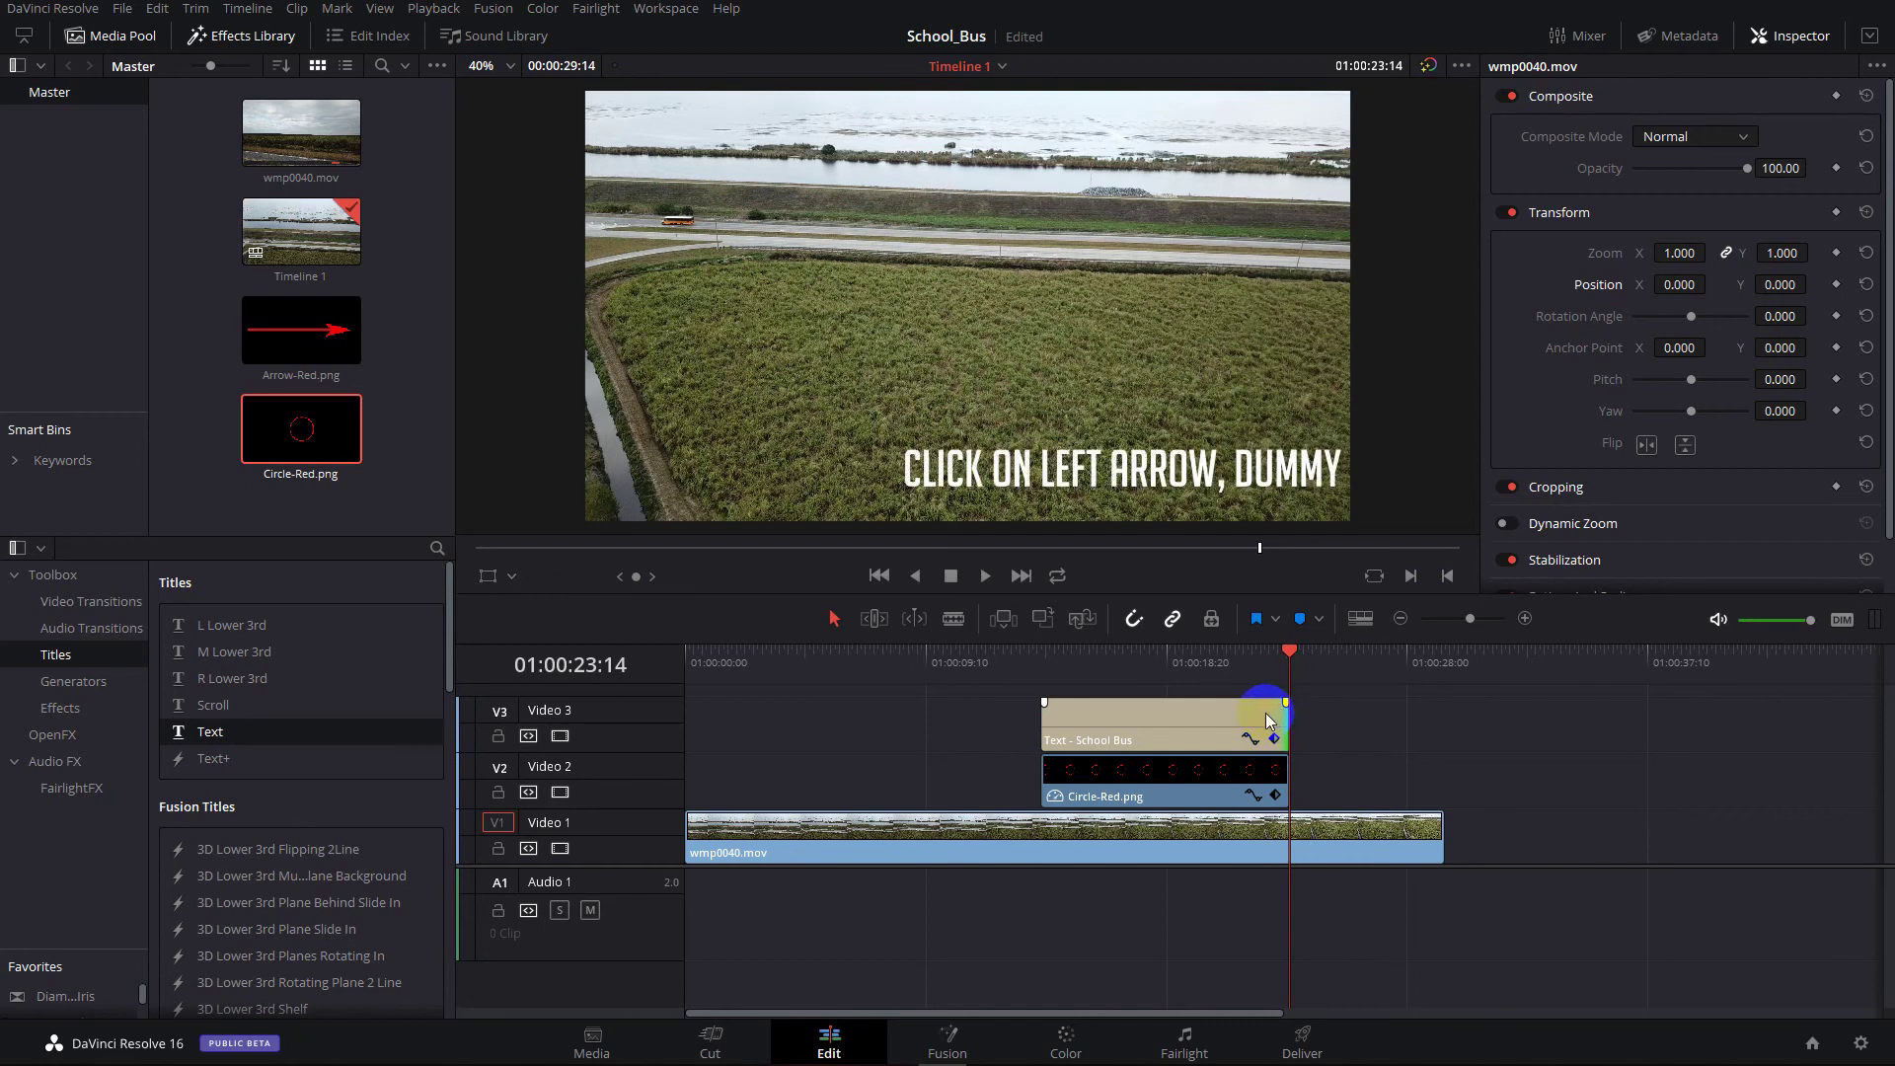
pyautogui.press('Left')
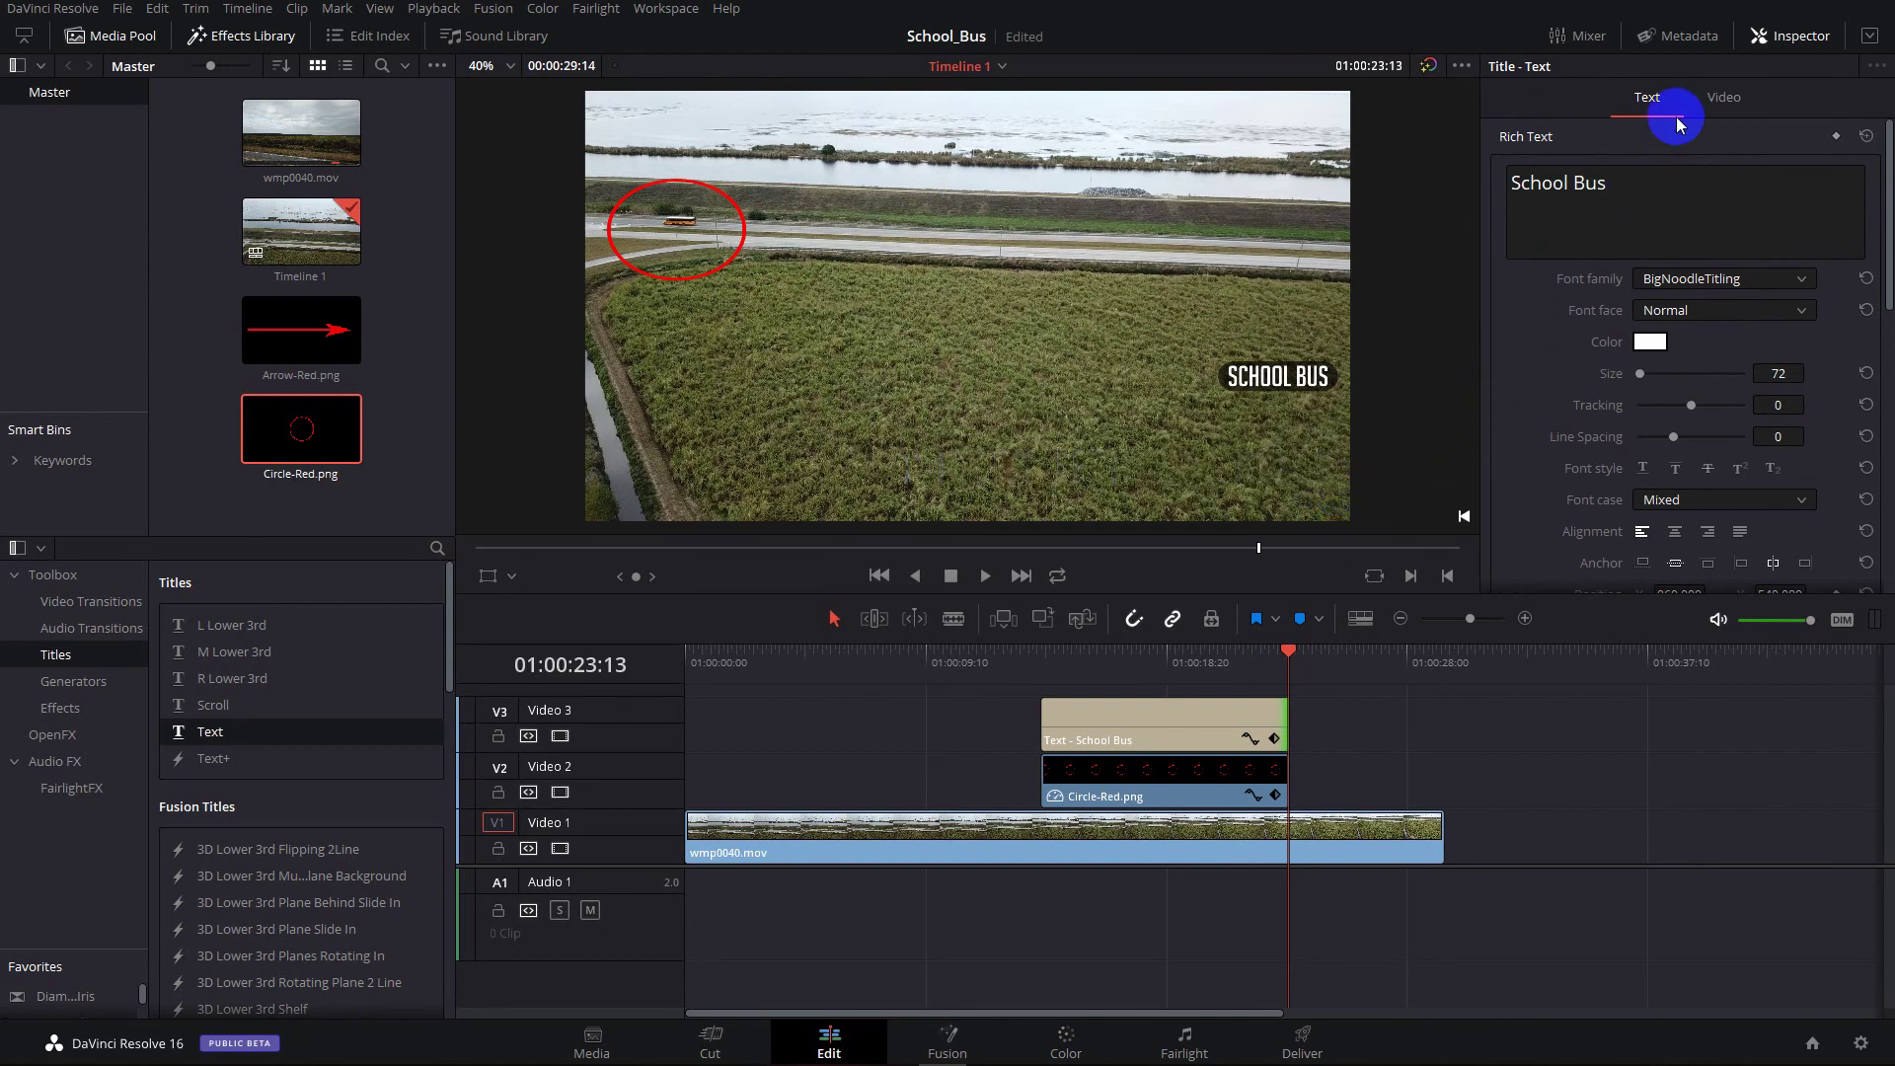
pyautogui.click(1722, 99)
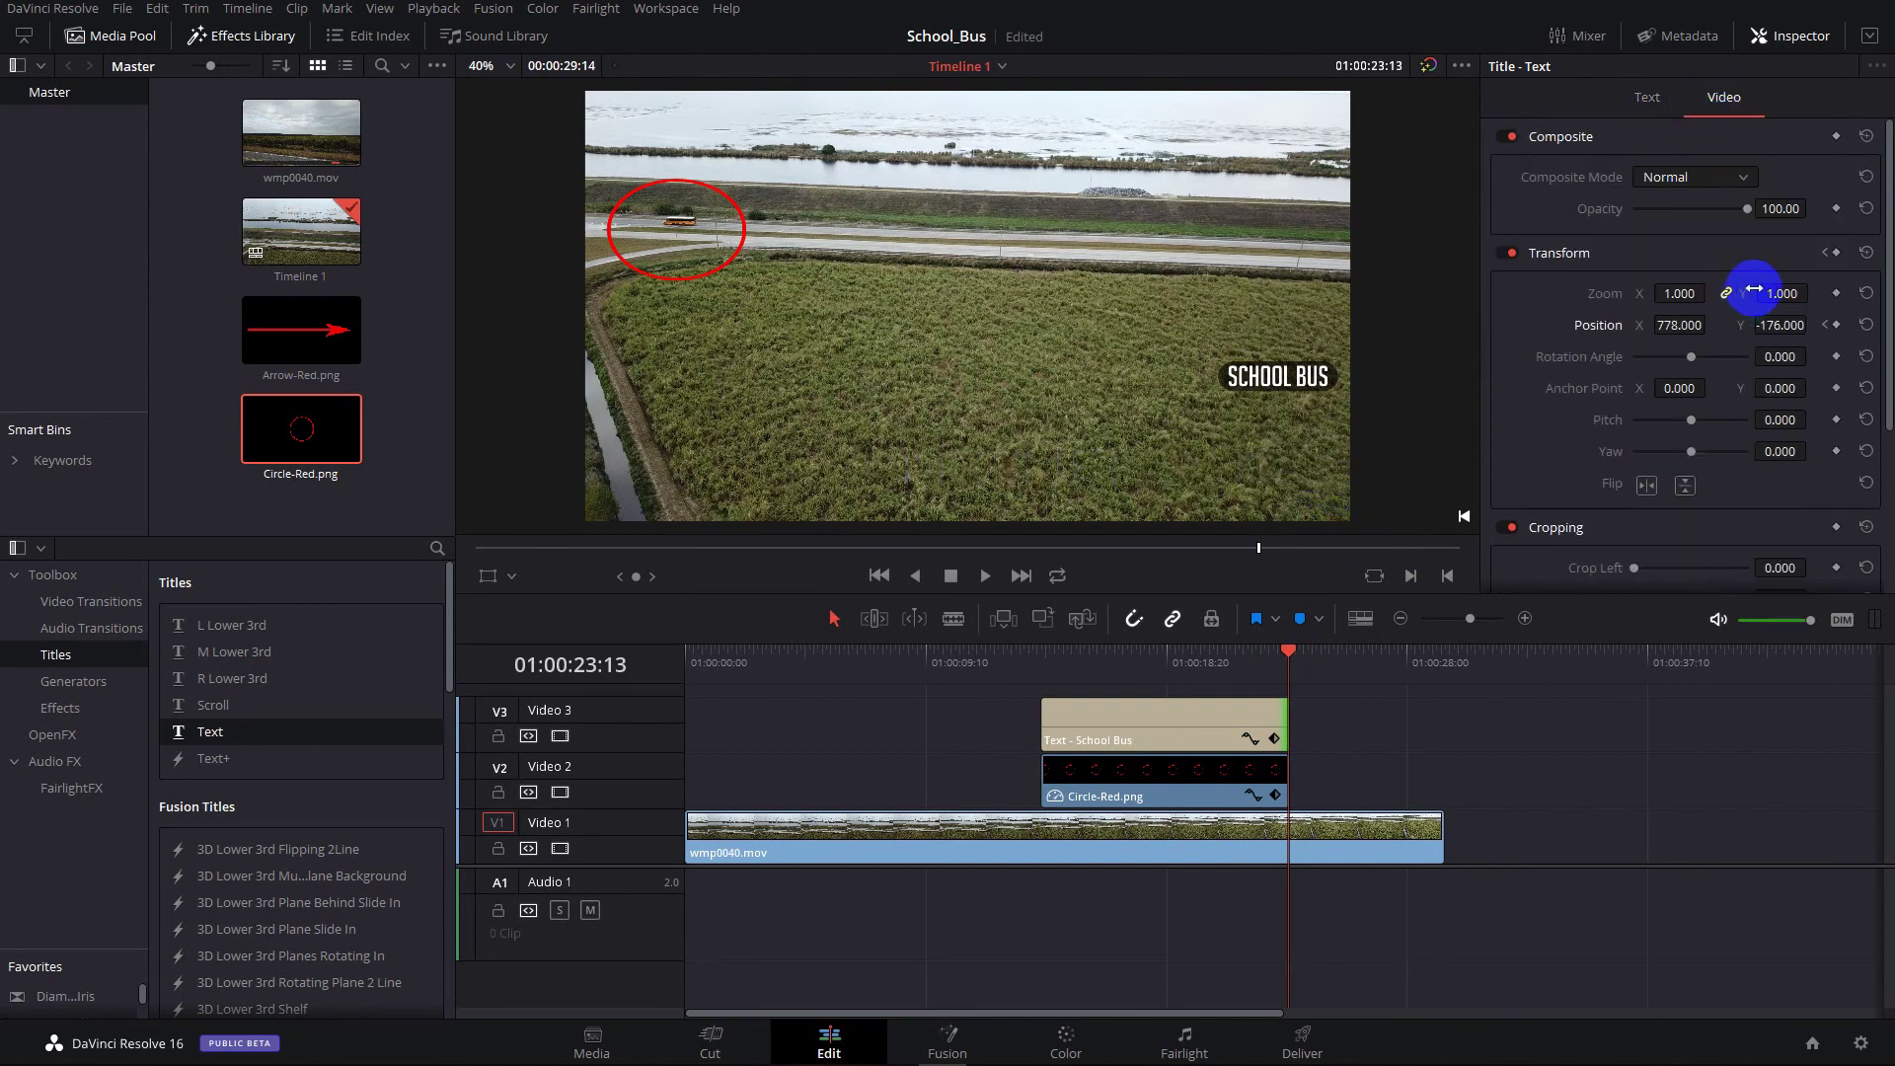
pyautogui.click(1838, 325)
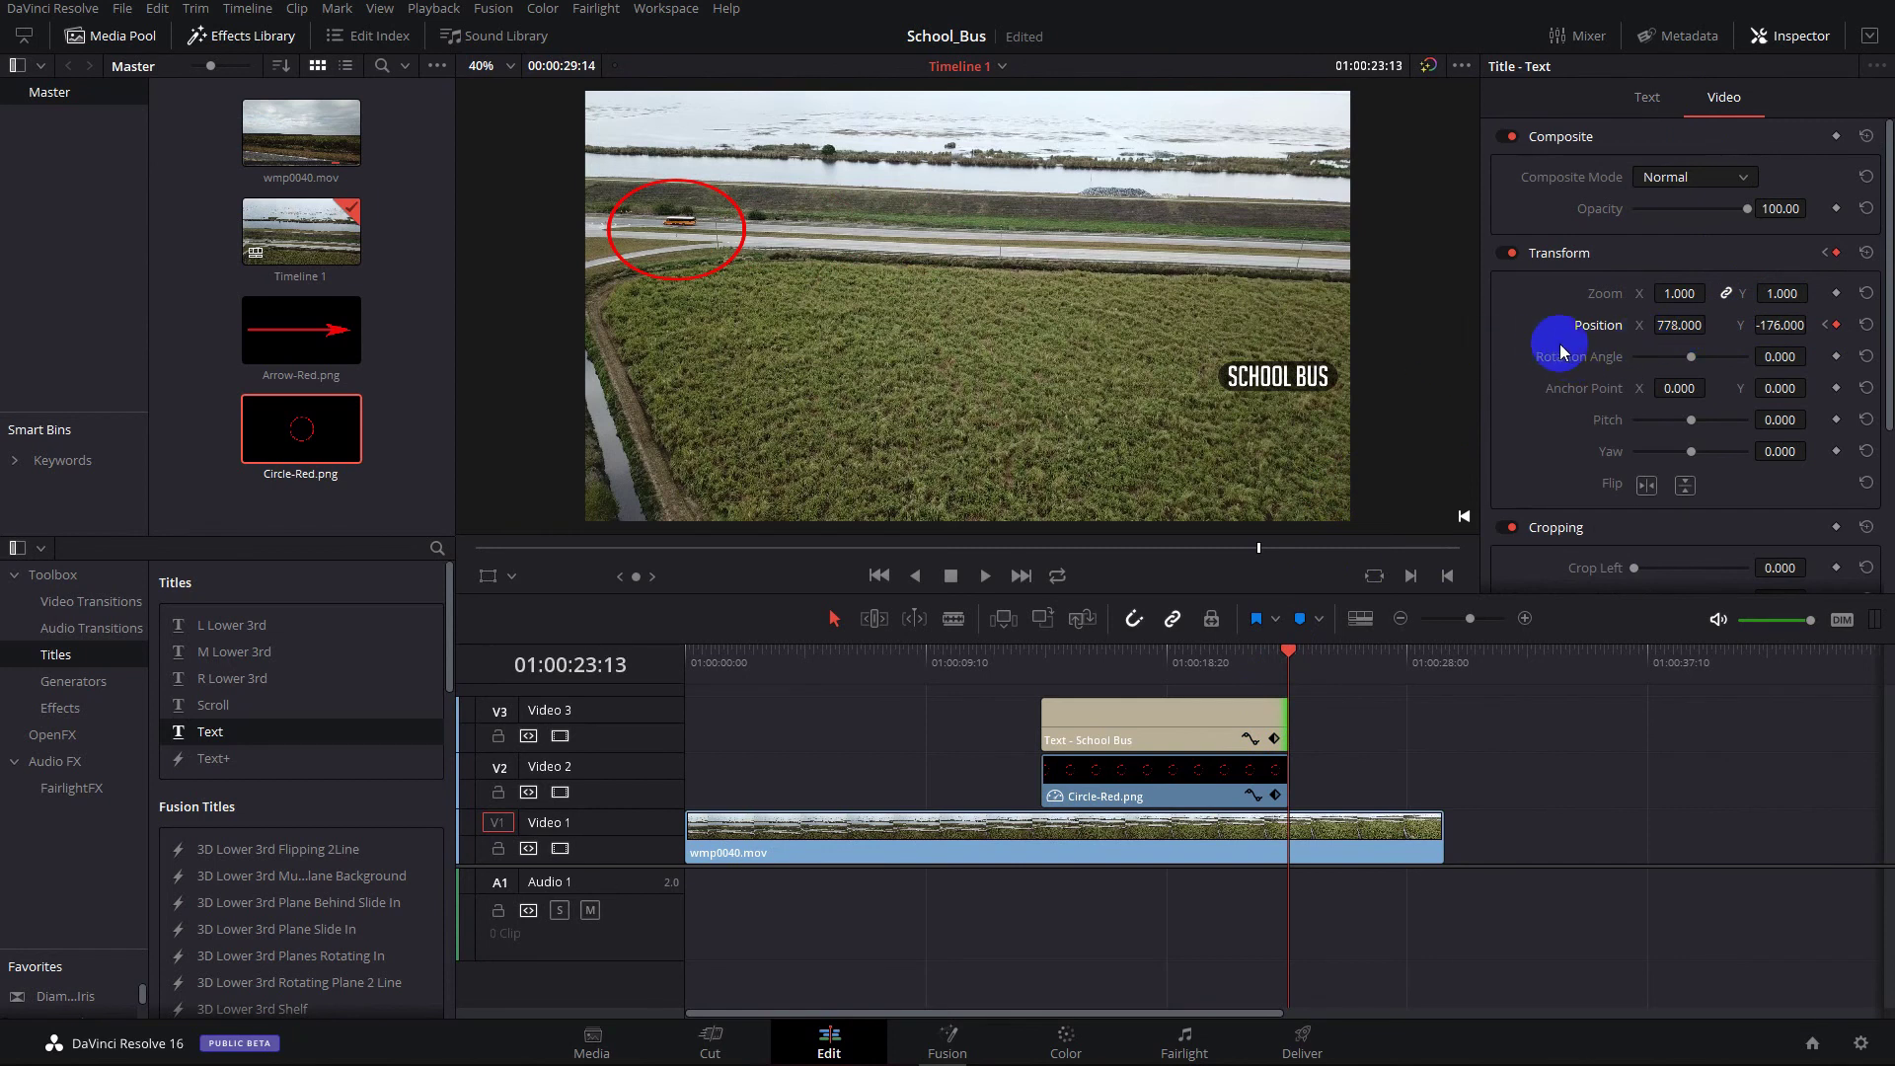
# Move the caption to Position X -730, Y 50, beneath the circle on the left
pyautogui.click(1672, 324)
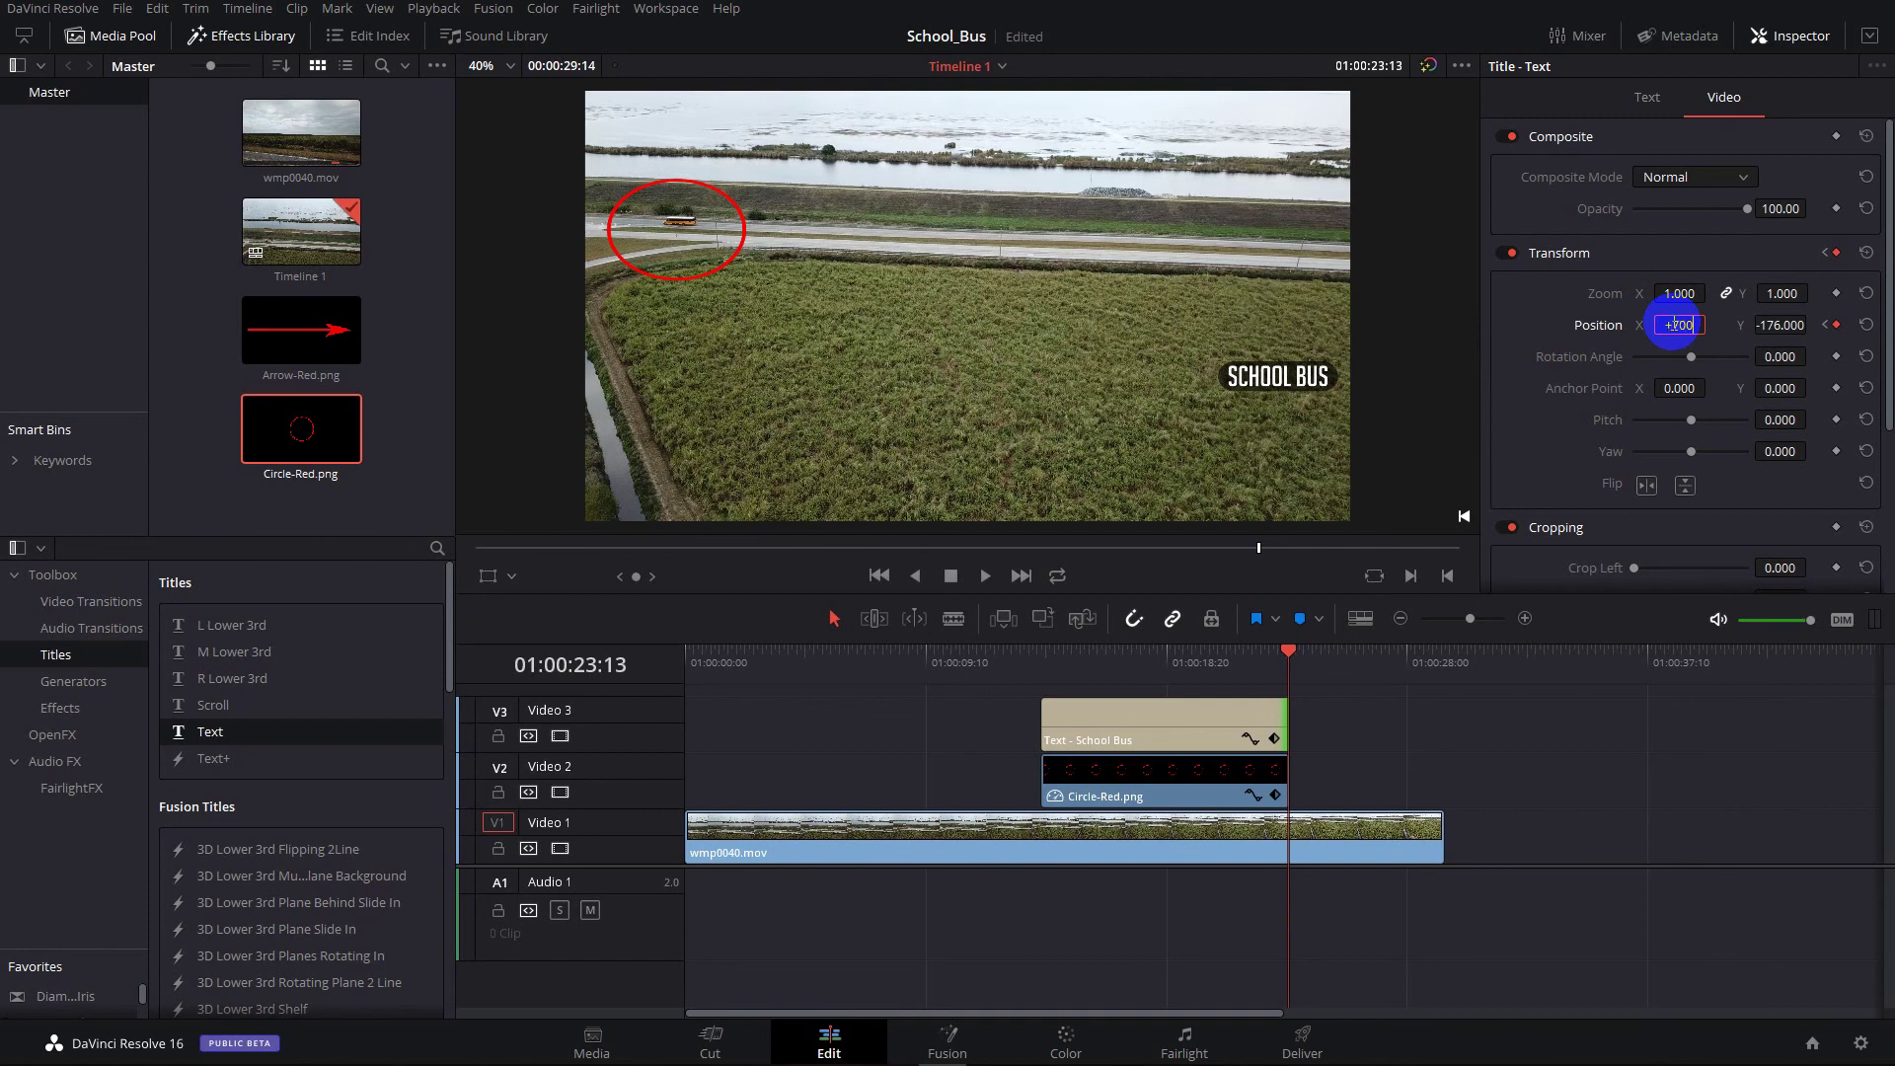
pyautogui.write('700')
pyautogui.press('Return')
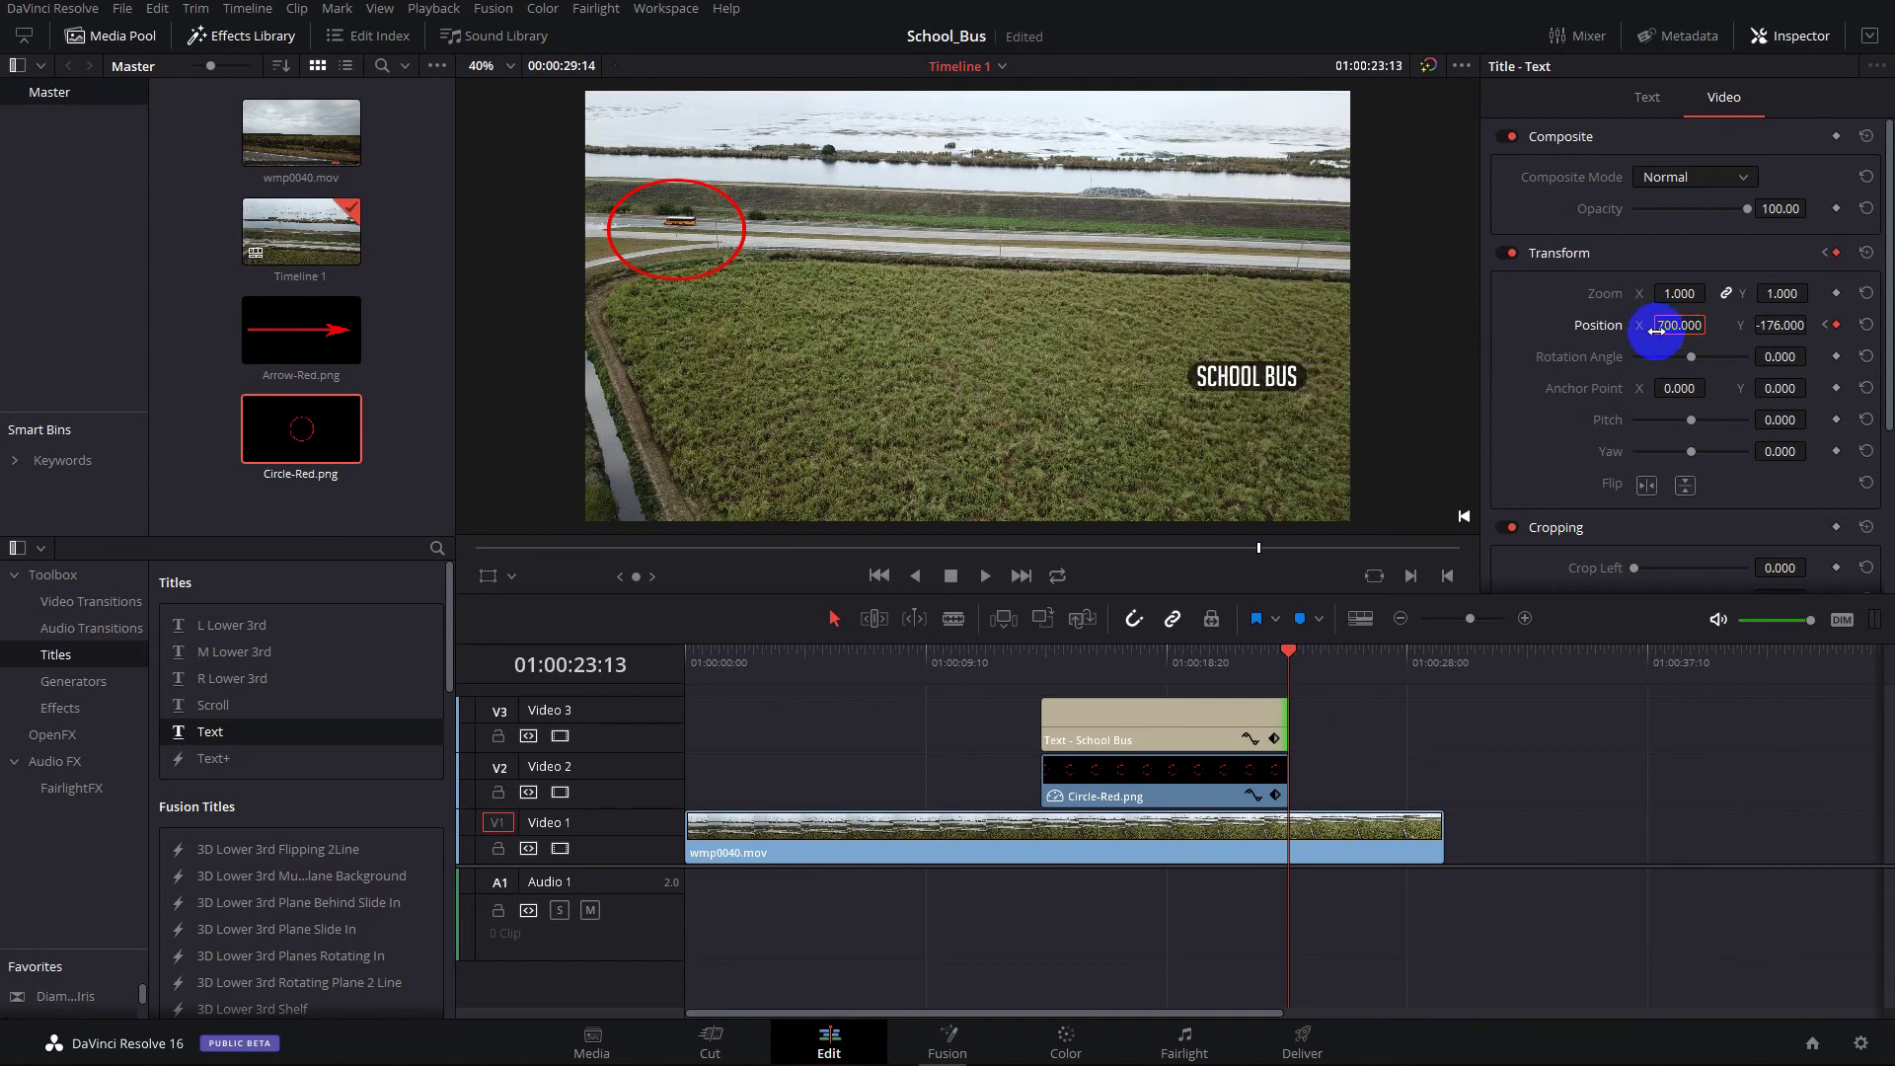
pyautogui.moveTo(1684, 329); pyautogui.dragTo(1688, 324)
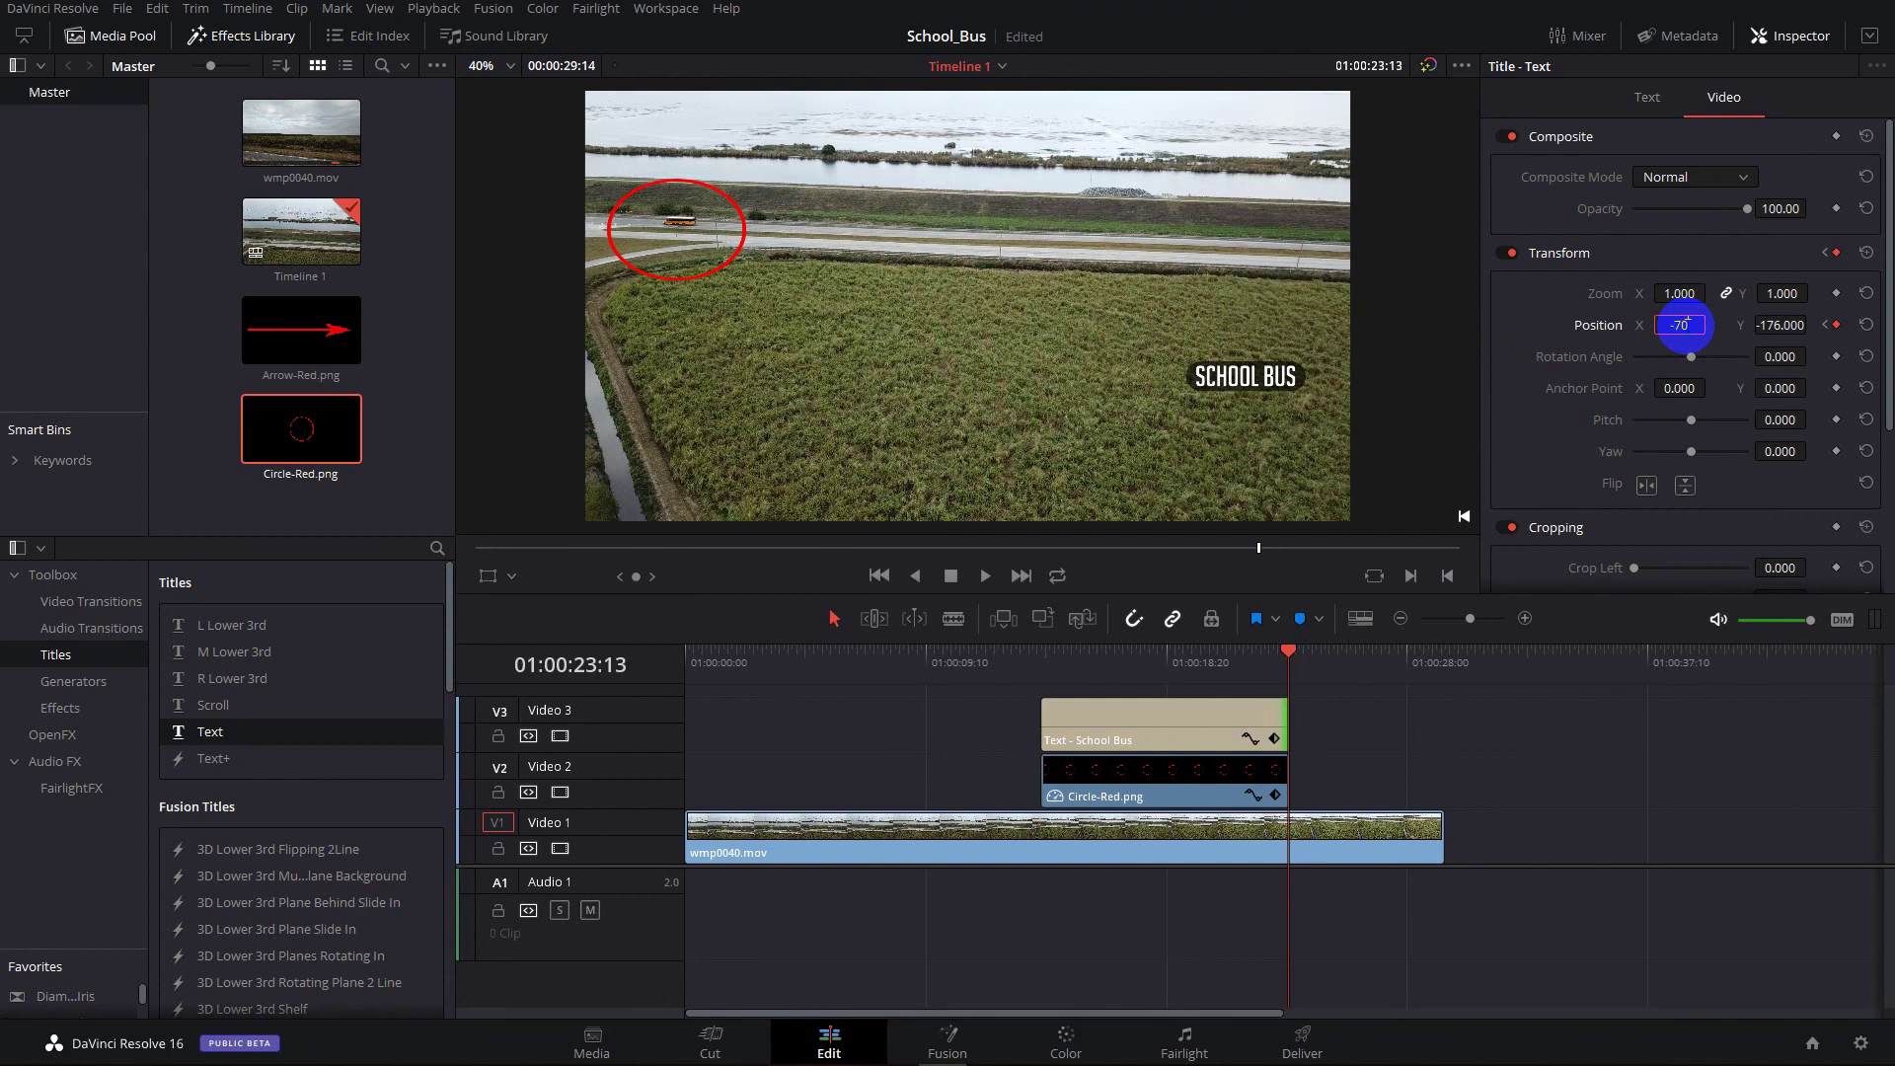
pyautogui.press('Return')
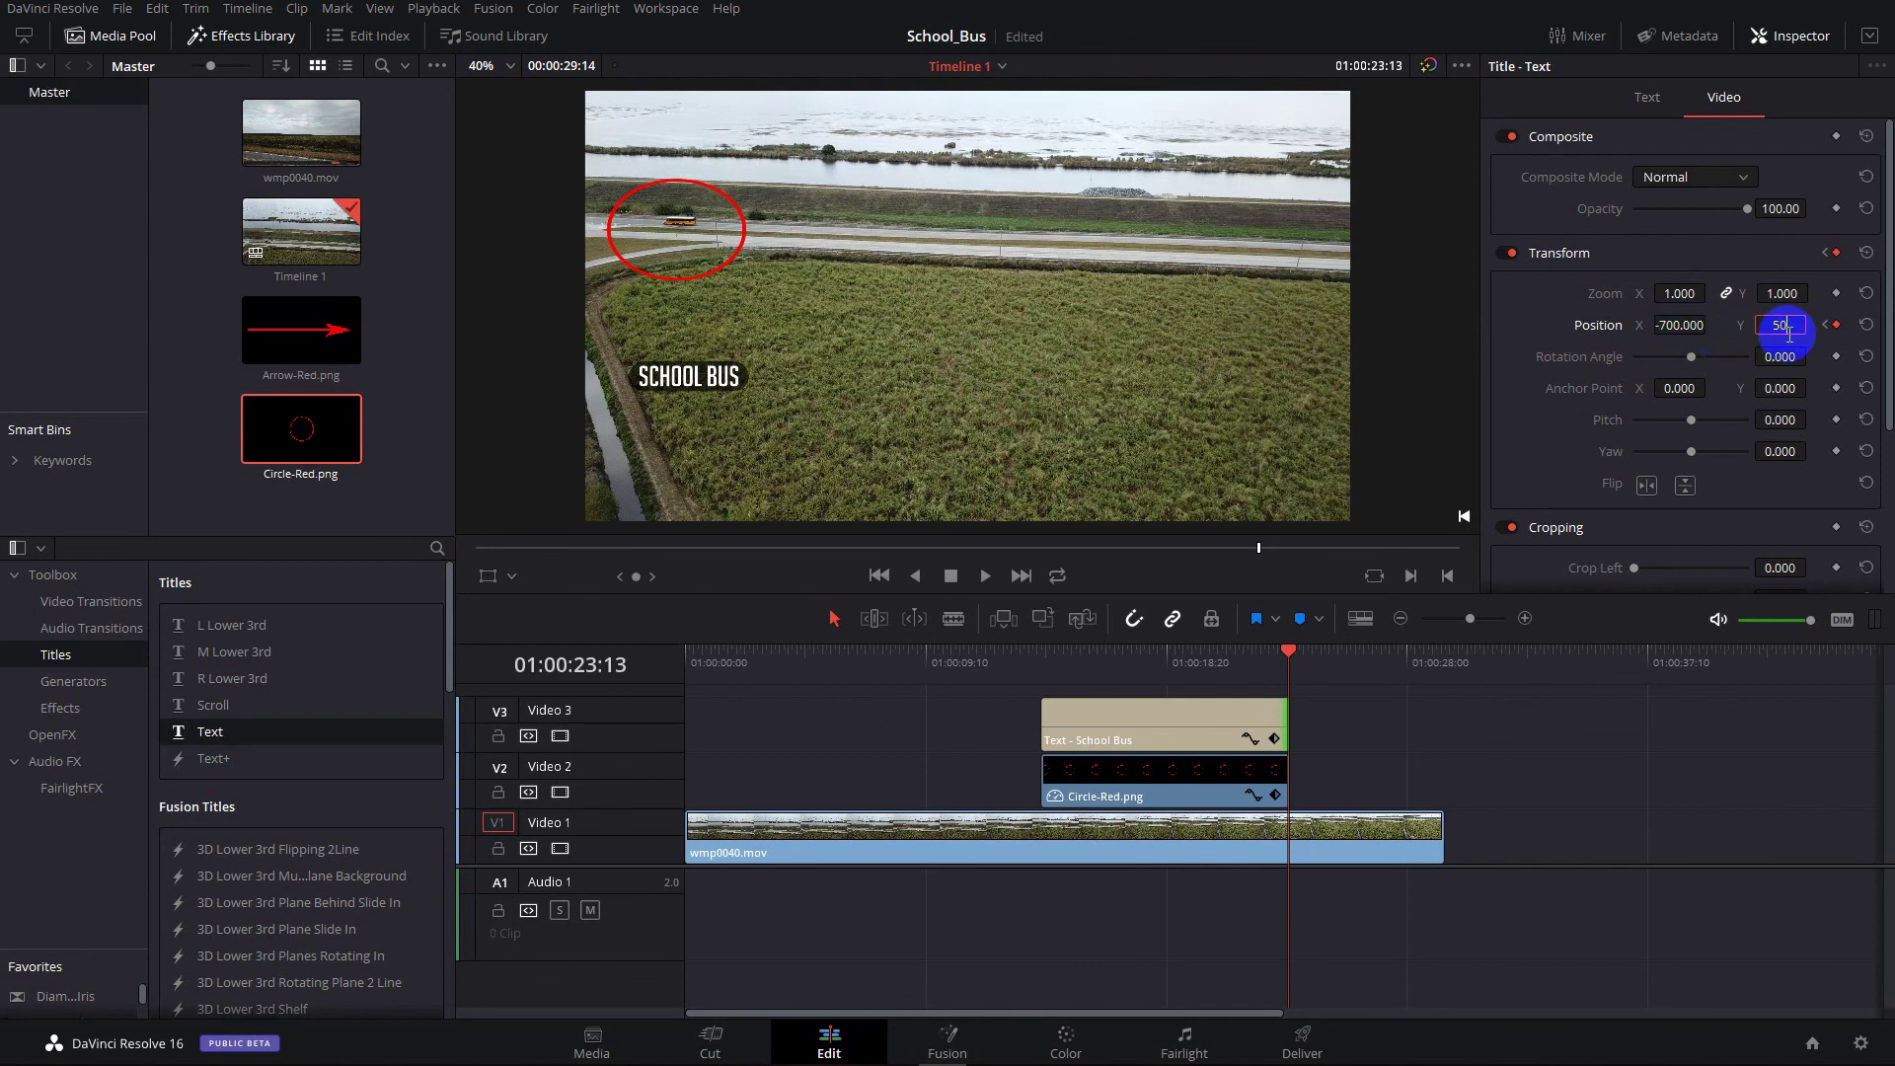
pyautogui.click(1789, 329)
pyautogui.write('50')
pyautogui.press('Return')
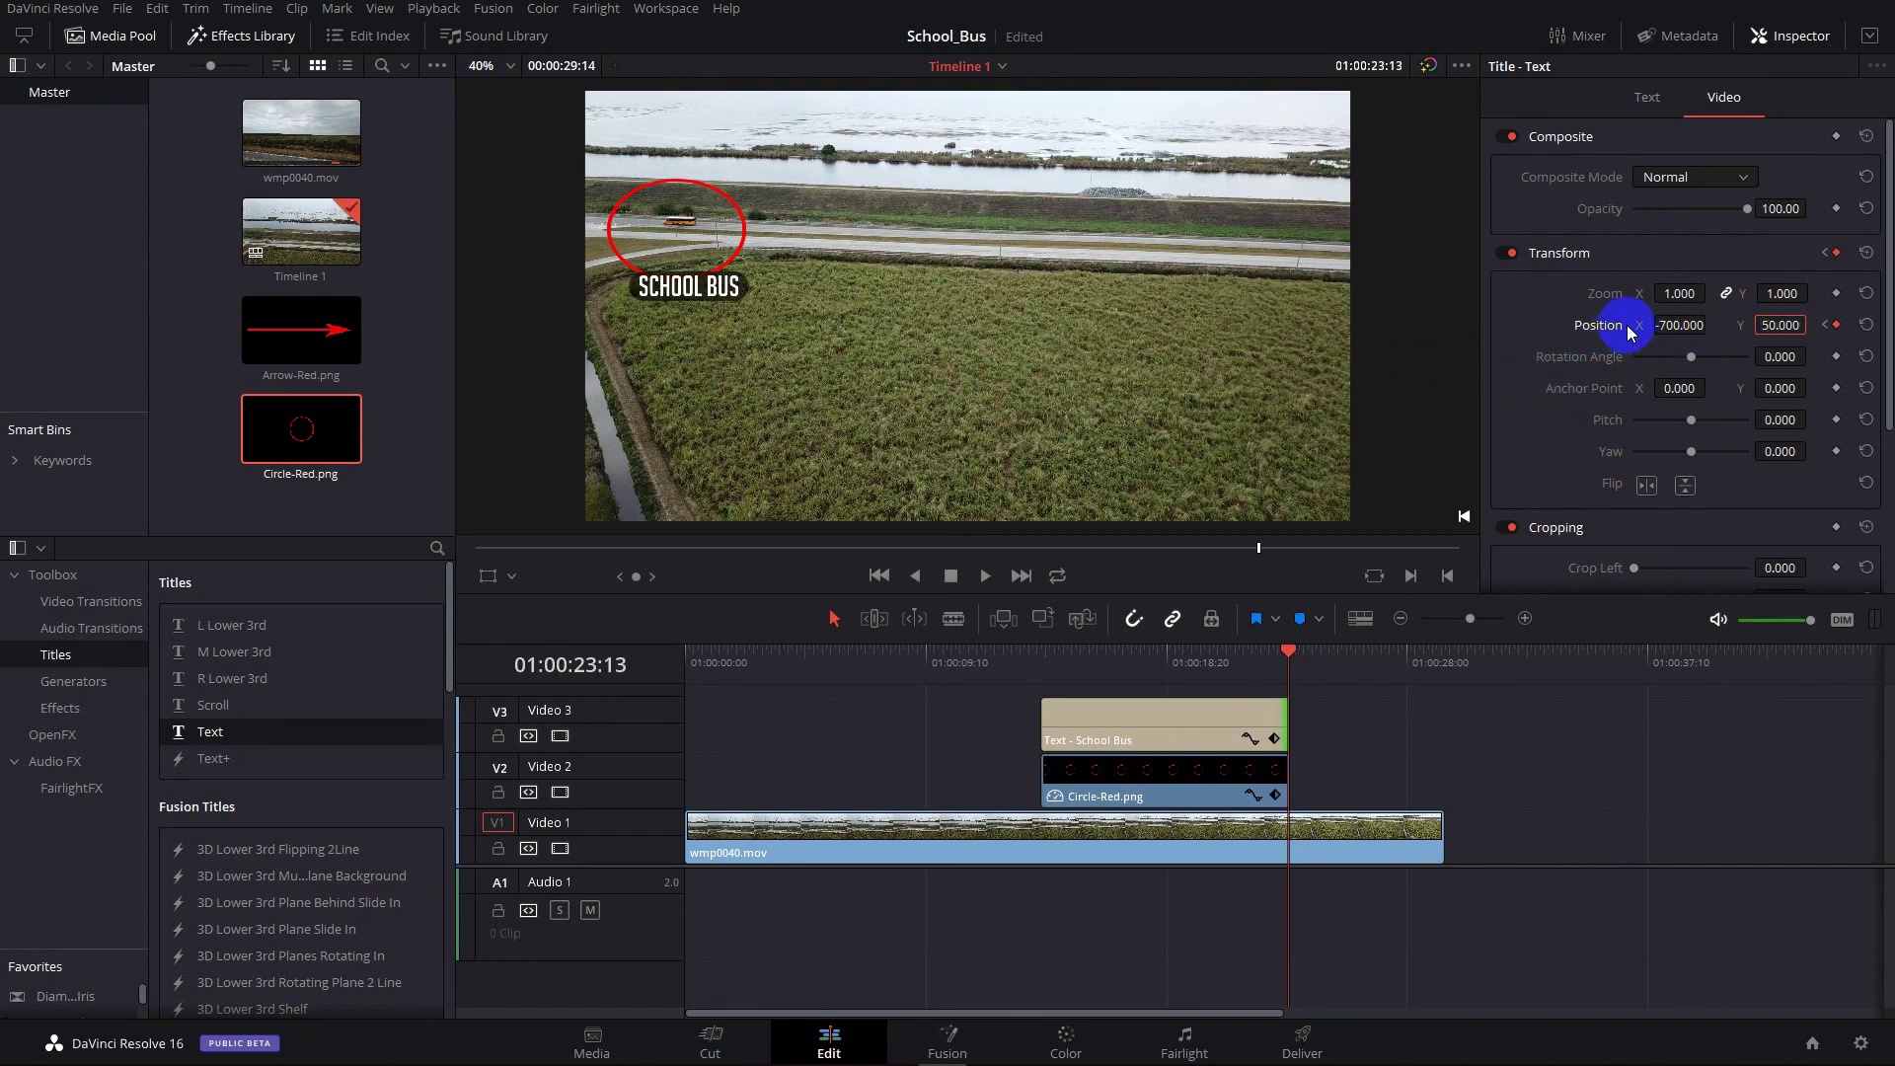
pyautogui.moveTo(1683, 326); pyautogui.dragTo(1655, 328)
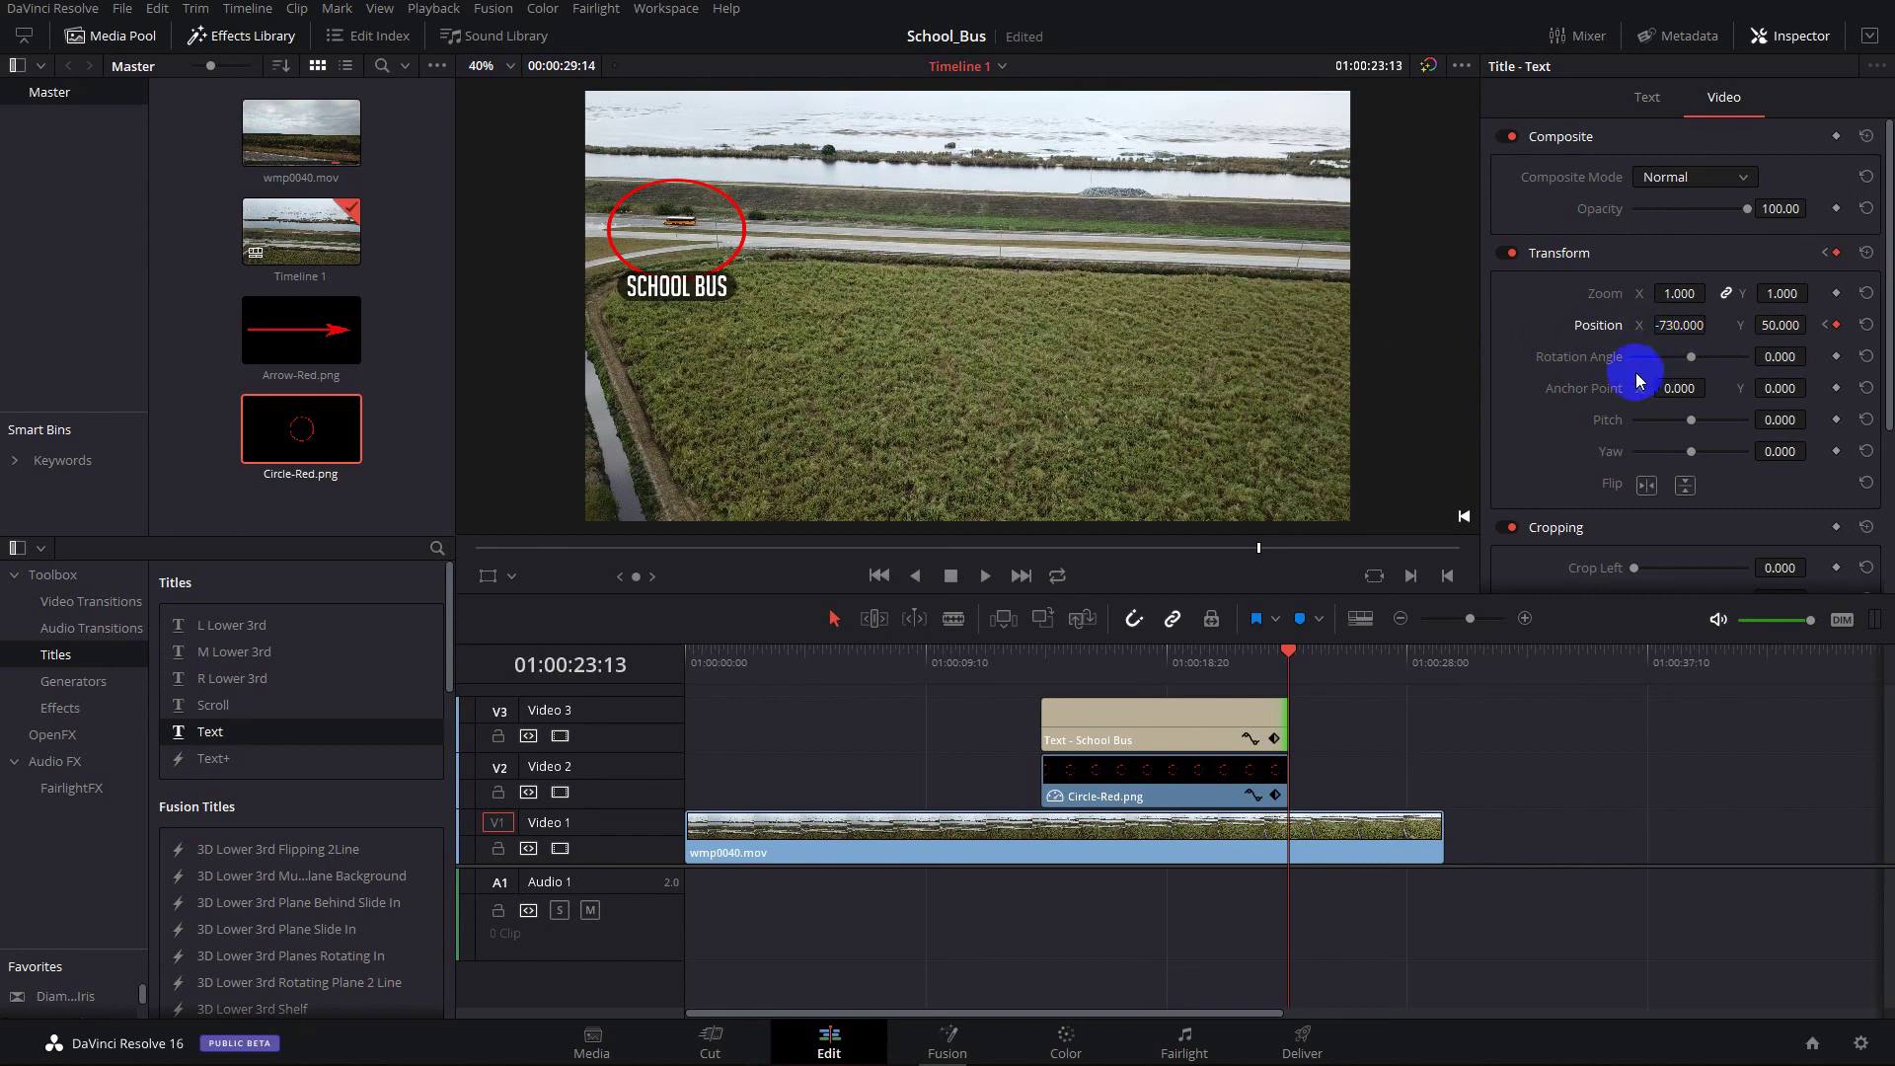
# Play the timeline from 01:00:11:11 to preview the animated circle and caption
pyautogui.click(977, 654)
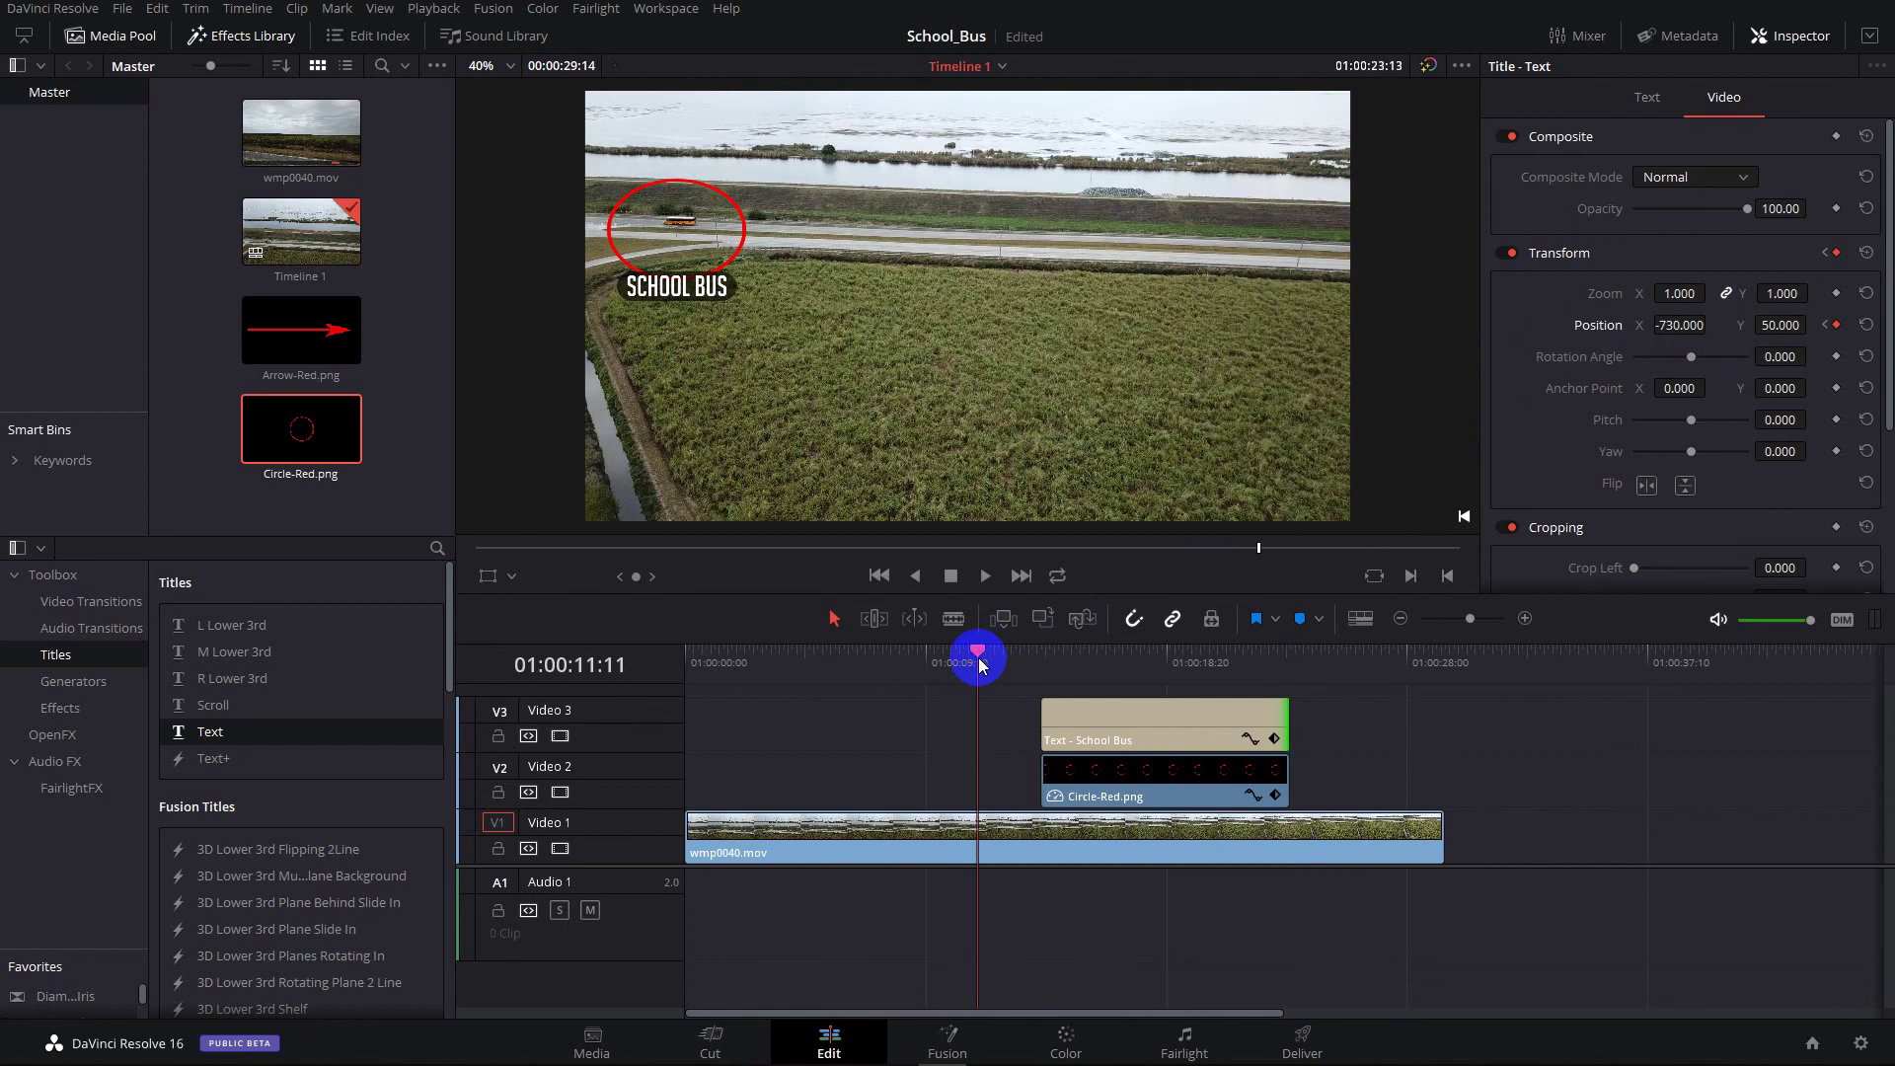
pyautogui.click(1129, 612)
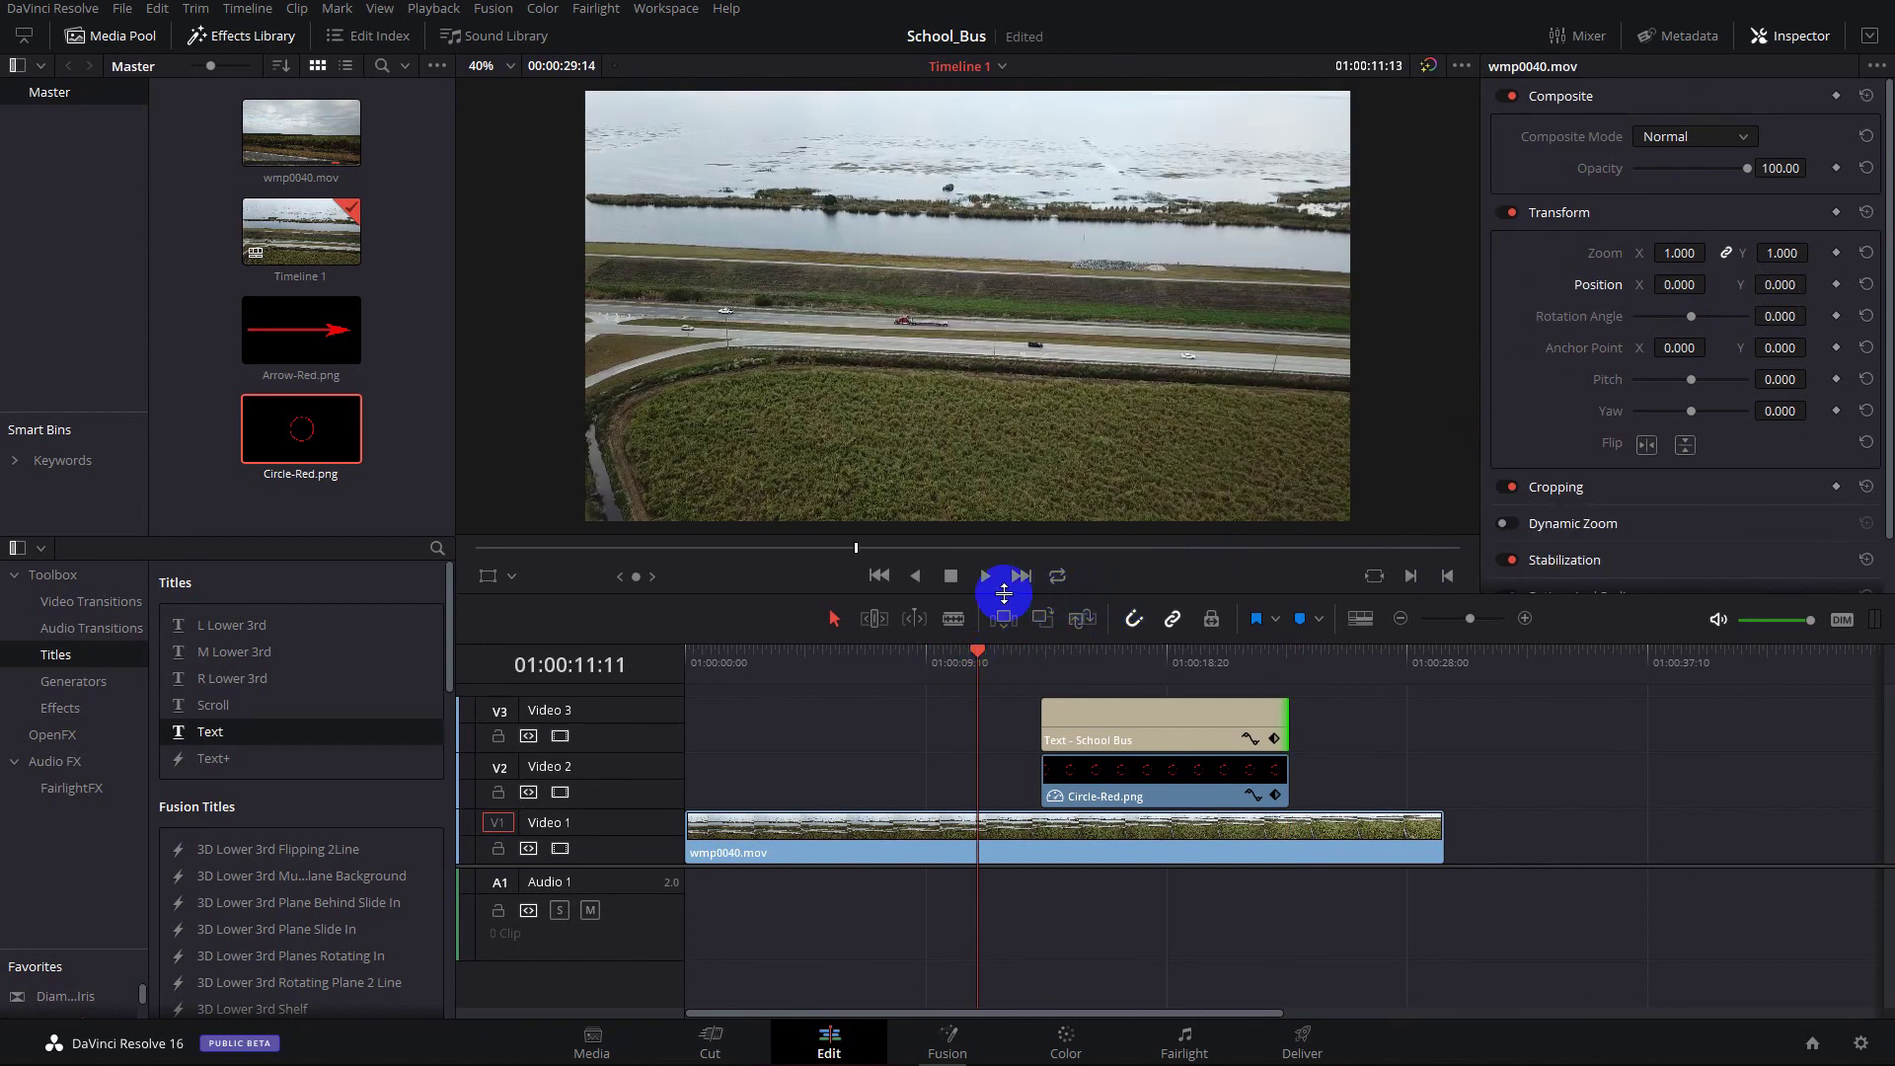
pyautogui.click(989, 587)
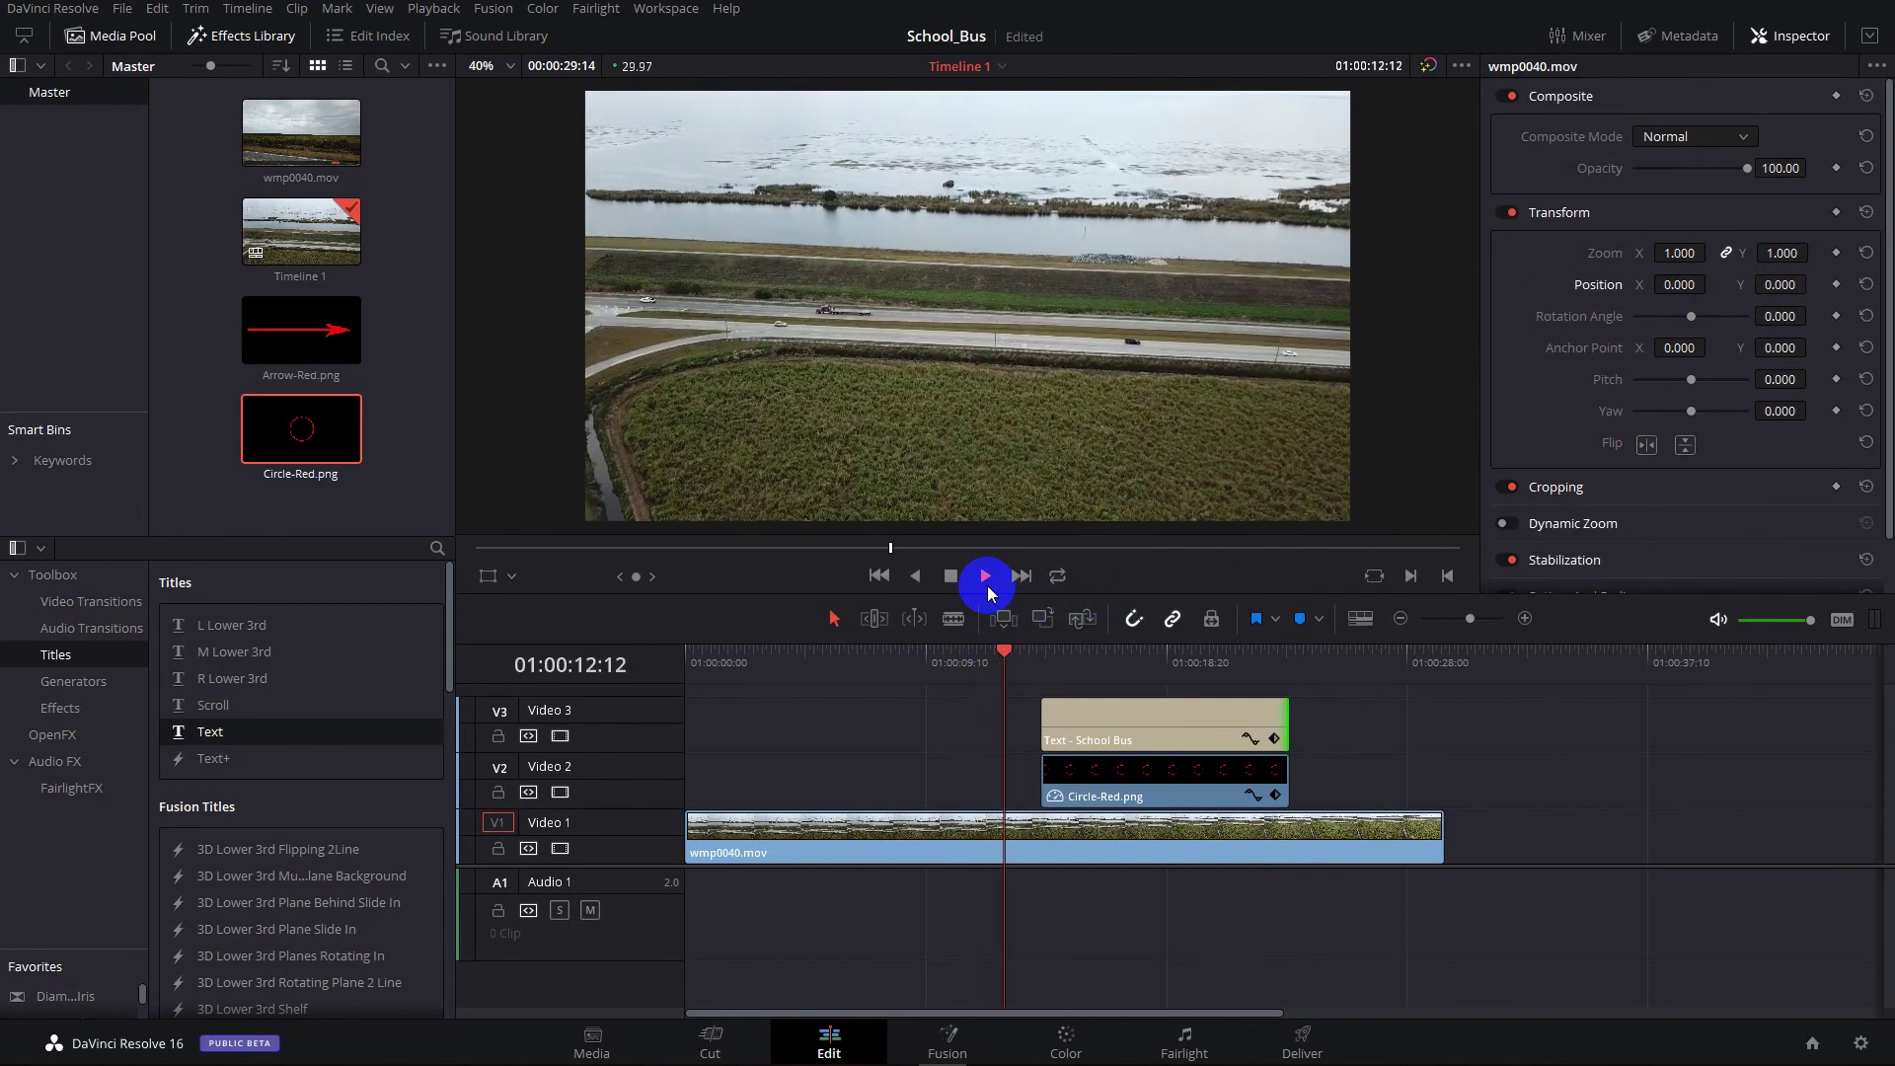